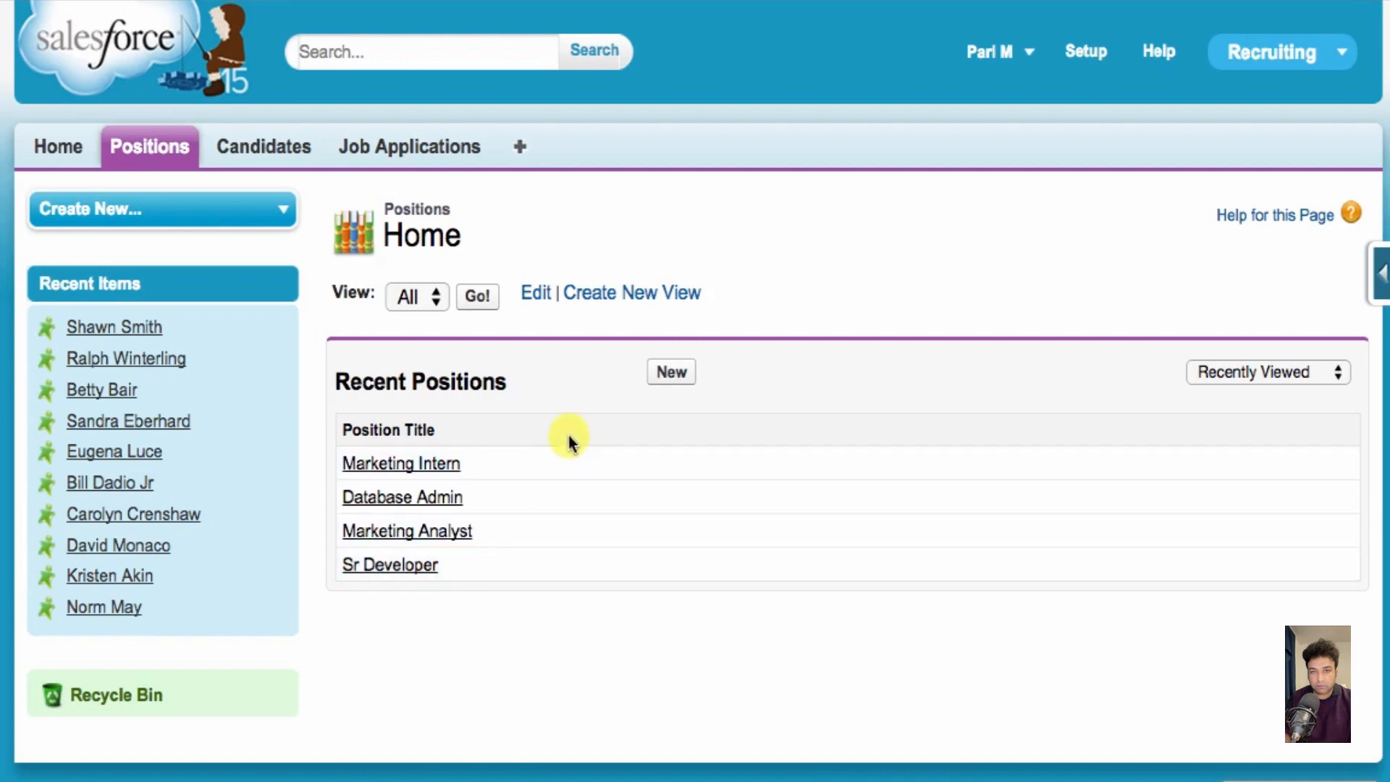
- Open the Position custom object's definition in Setup and go to its Search Layouts section
{"action": "left_click", "coordinate": [1086, 51]}
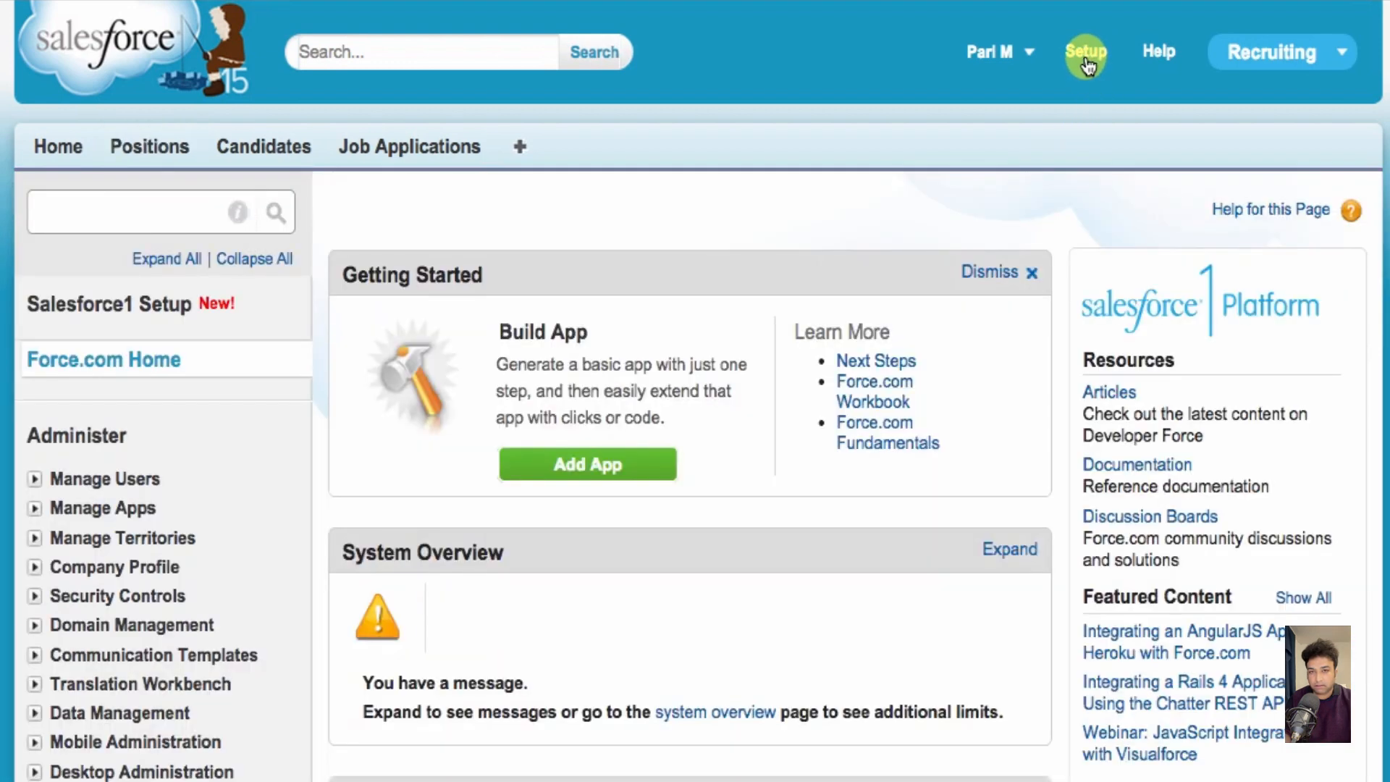
{"action": "scroll", "coordinate": [1087, 93], "scroll_direction": "down", "scroll_amount": 3}
{"action": "scroll", "coordinate": [1087, 89], "scroll_direction": "down", "scroll_amount": 4}
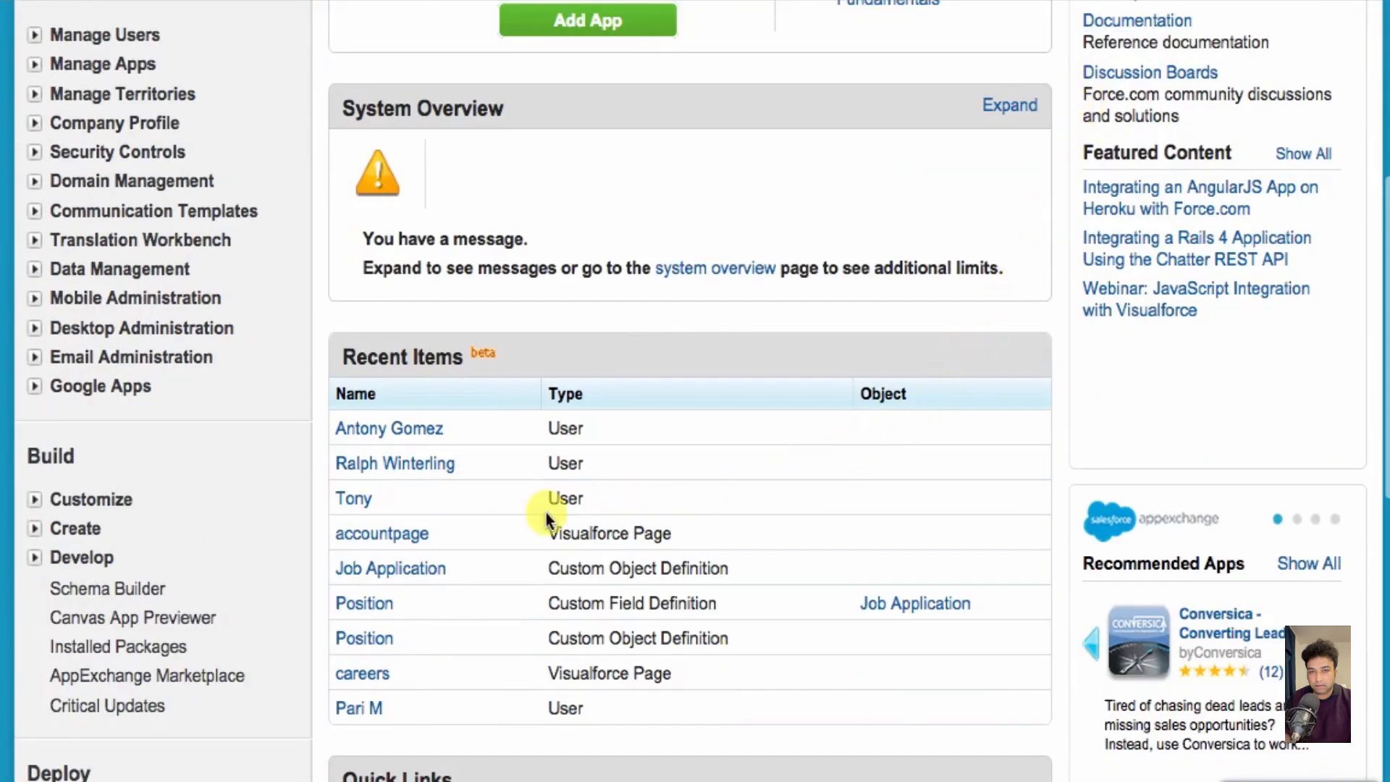
{"action": "left_click", "coordinate": [35, 529]}
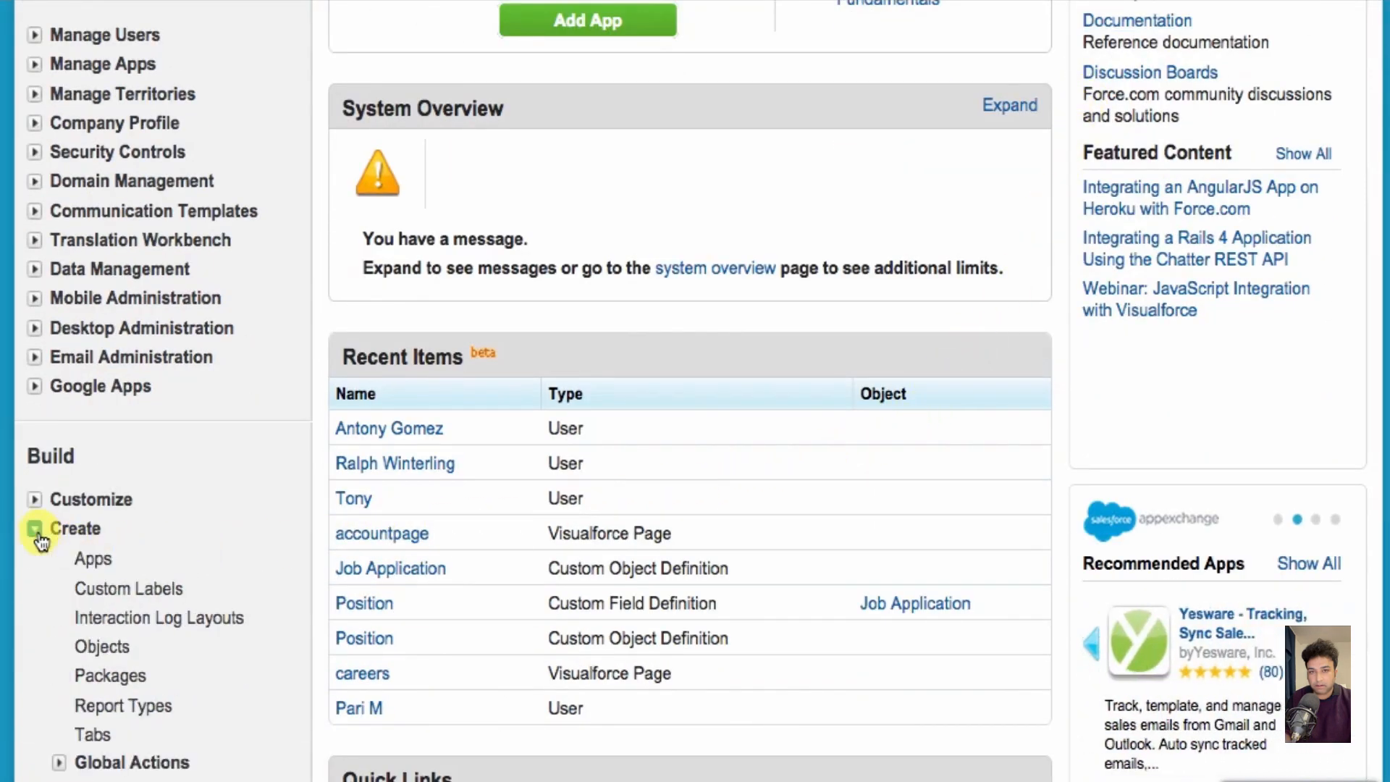
{"action": "left_click", "coordinate": [103, 646]}
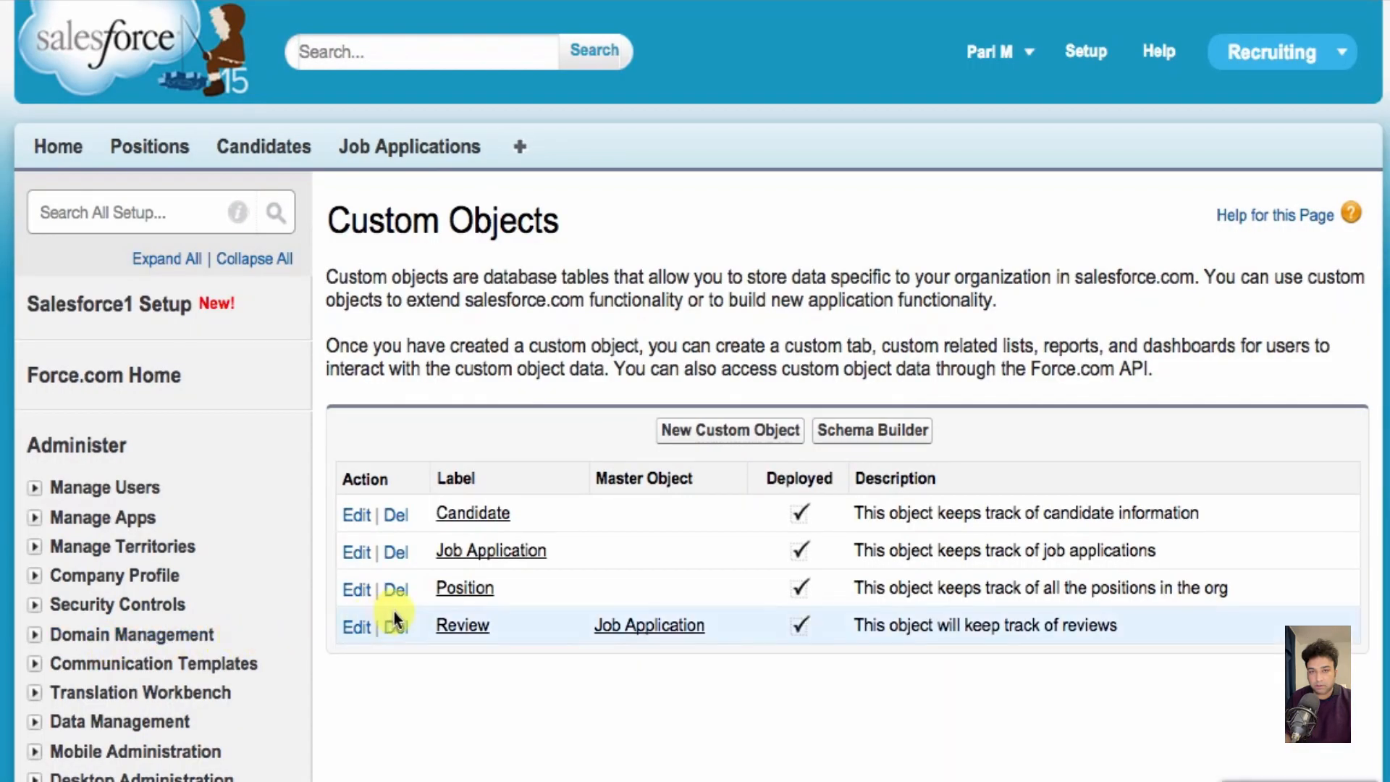
{"action": "left_click", "coordinate": [450, 592]}
{"action": "scroll", "coordinate": [450, 596], "scroll_direction": "down", "scroll_amount": 15}
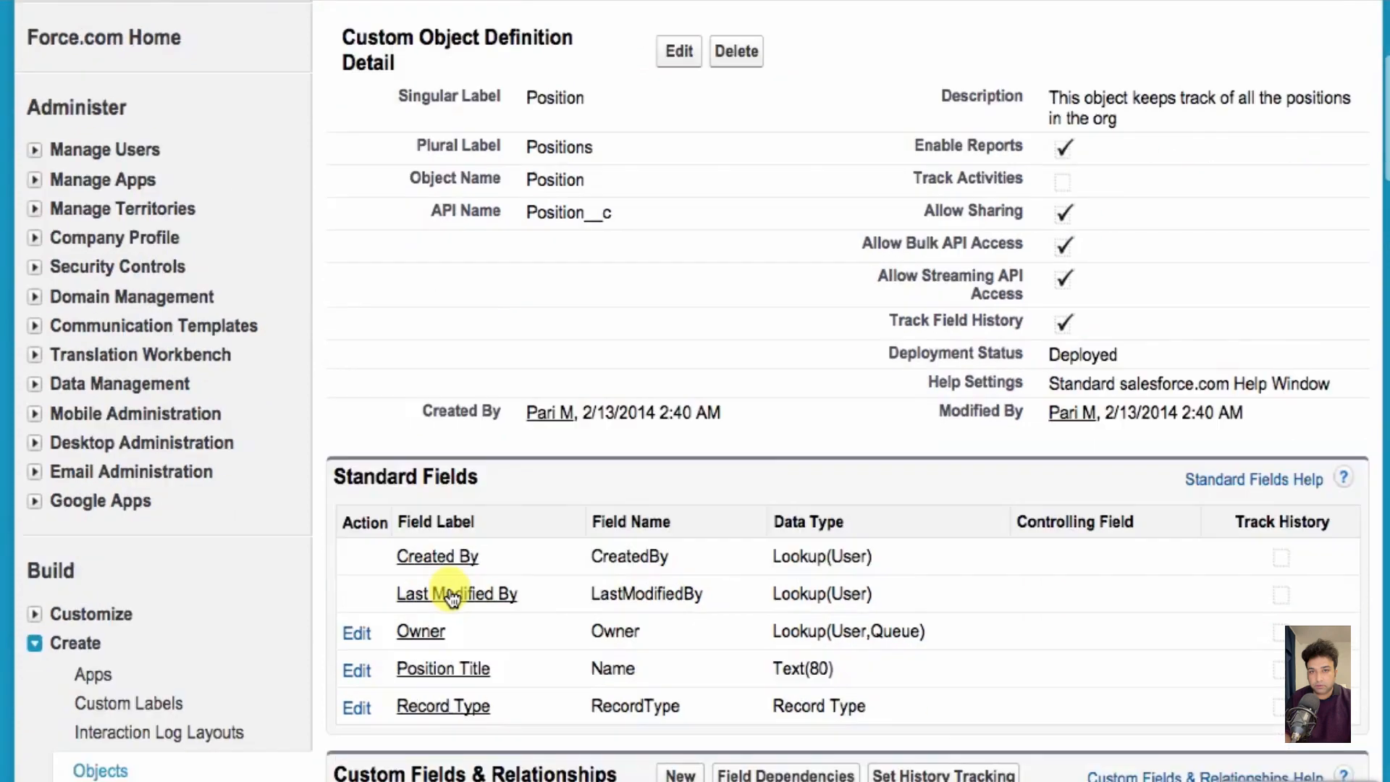
{"action": "scroll", "coordinate": [450, 595], "scroll_direction": "down", "scroll_amount": 10}
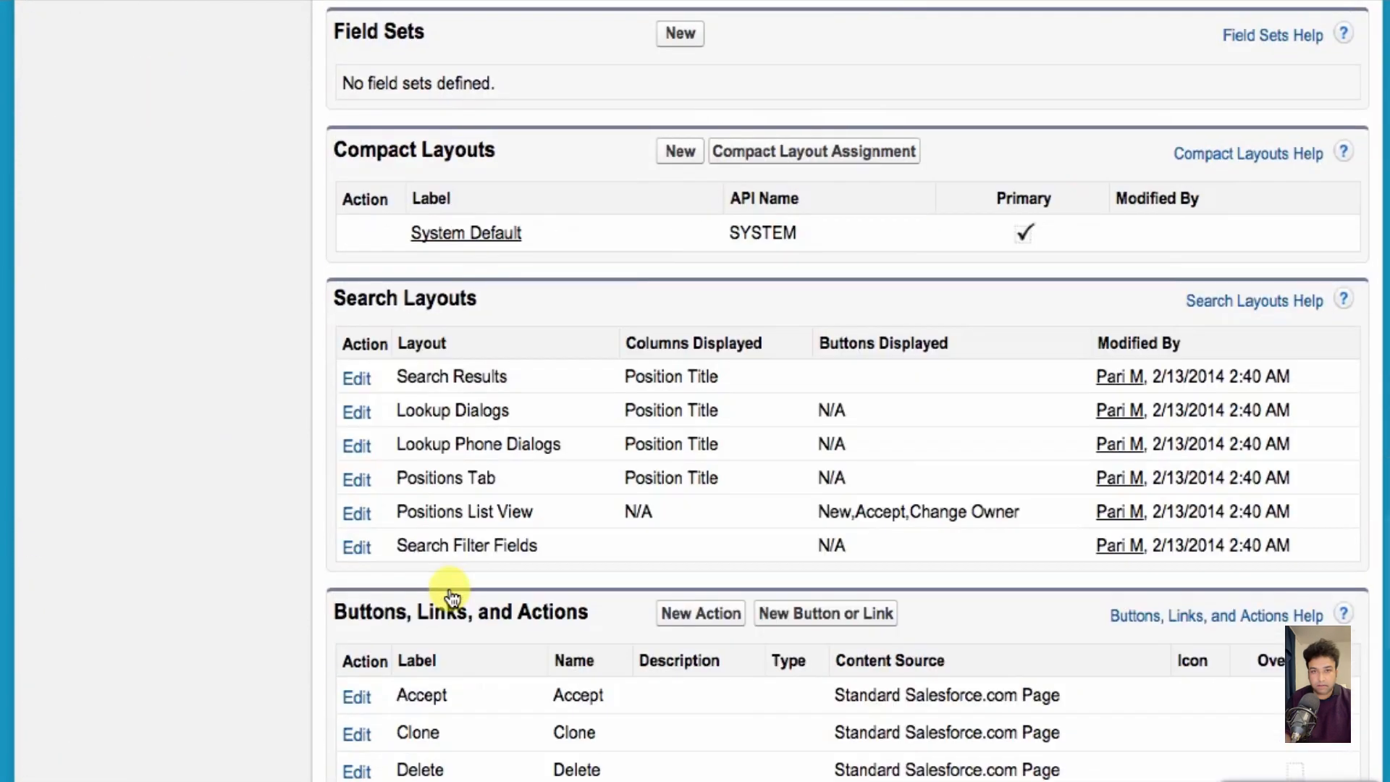
{"action": "left_click_drag", "start_coordinate": [335, 301], "coordinate": [479, 299]}
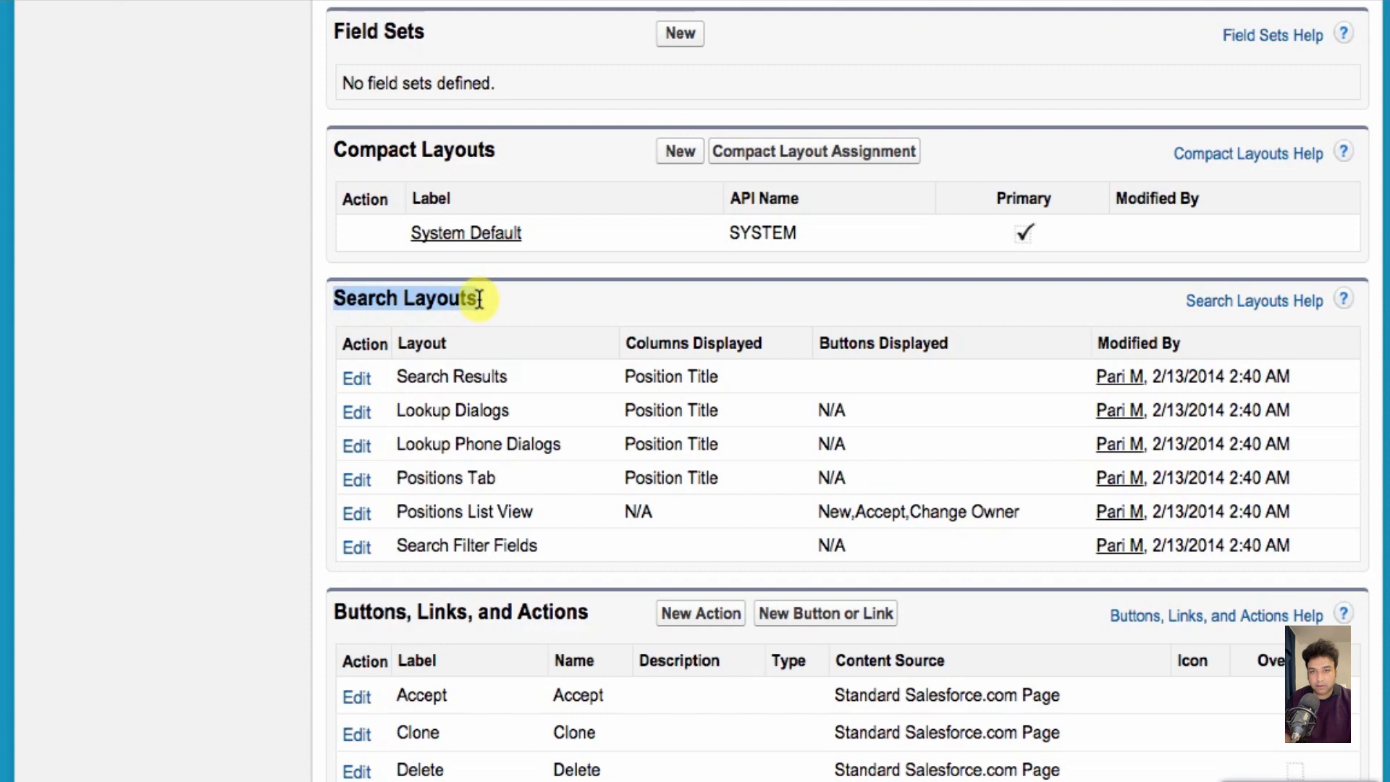
- Add Functional Area, Hiring Manager, Max Pay, Min Pay and Status to the Positions Tab search layout and save it
{"action": "left_click", "coordinate": [358, 480]}
{"action": "left_click", "coordinate": [400, 565]}
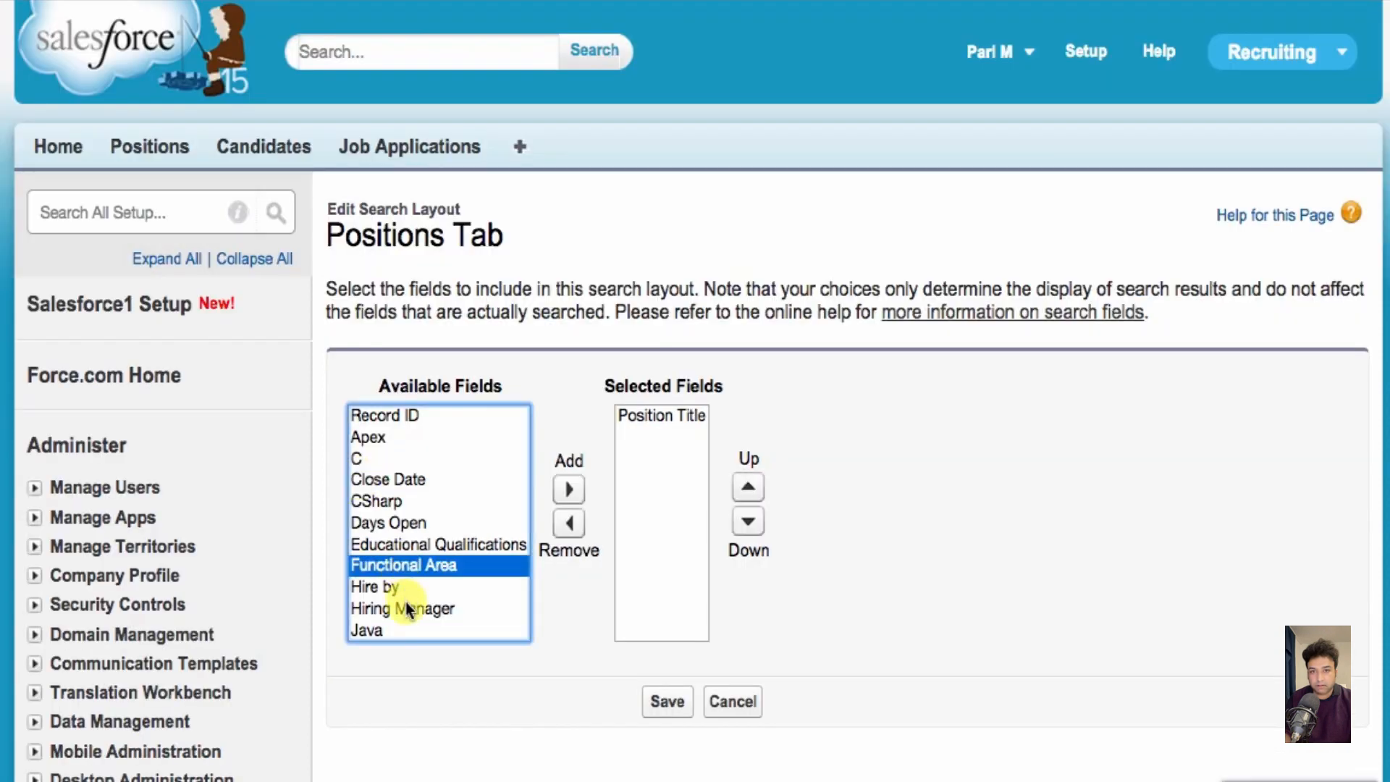
{"action": "left_click", "coordinate": [407, 608], "text": "super"}
{"action": "scroll", "coordinate": [466, 546], "scroll_direction": "down", "scroll_amount": 4}
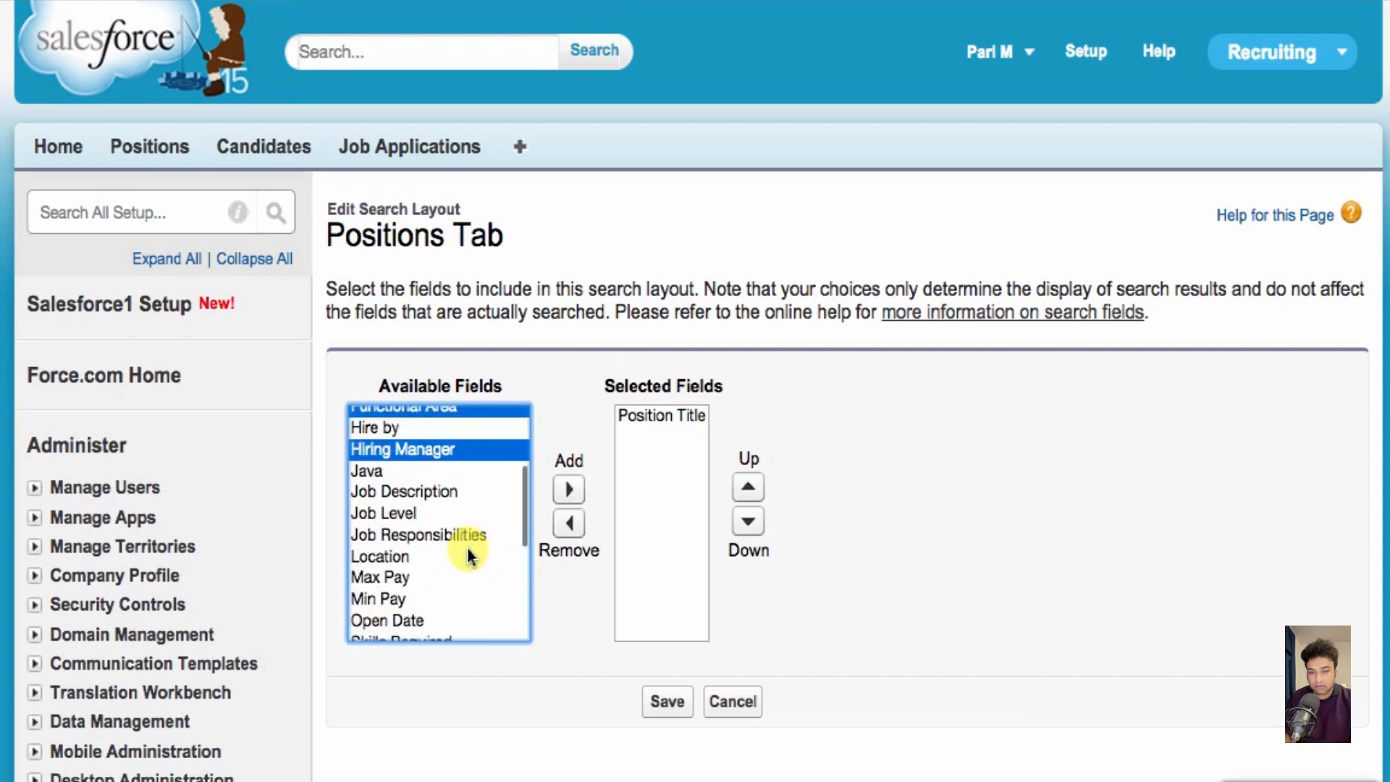
{"action": "left_click", "coordinate": [424, 569], "text": "super"}
{"action": "left_click", "coordinate": [414, 599], "text": "super"}
{"action": "scroll", "coordinate": [442, 603], "scroll_direction": "down", "scroll_amount": 2}
{"action": "scroll", "coordinate": [440, 602], "scroll_direction": "down", "scroll_amount": 2}
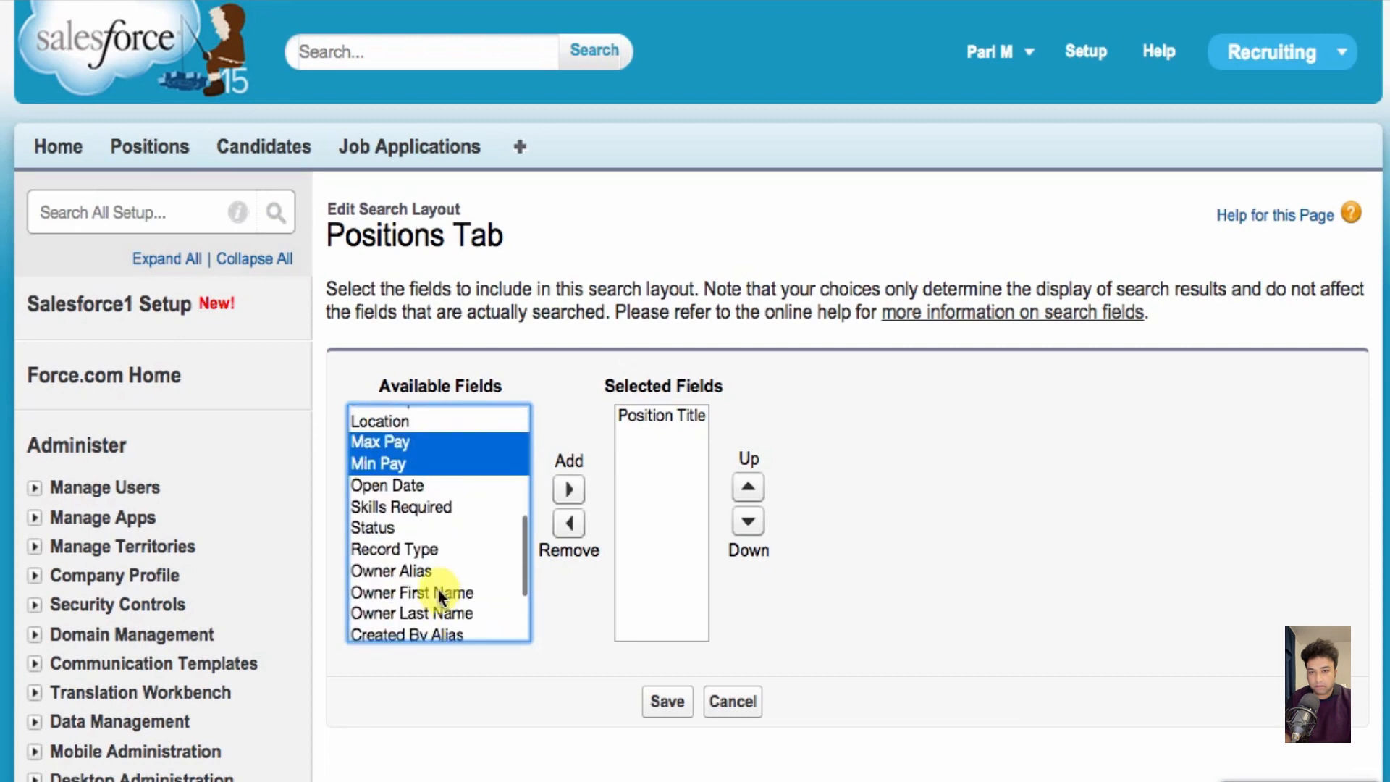
{"action": "left_click", "coordinate": [414, 527], "text": "super"}
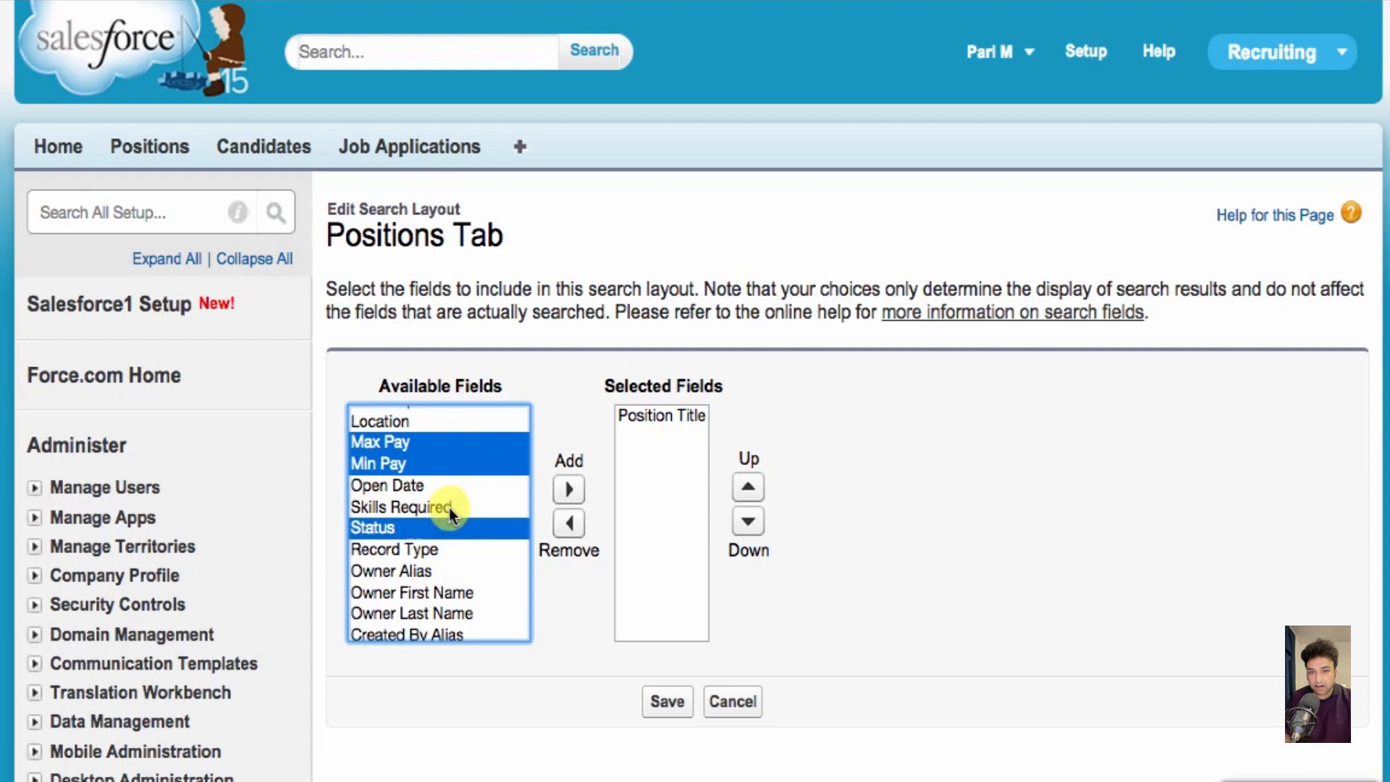
{"action": "left_click", "coordinate": [569, 490]}
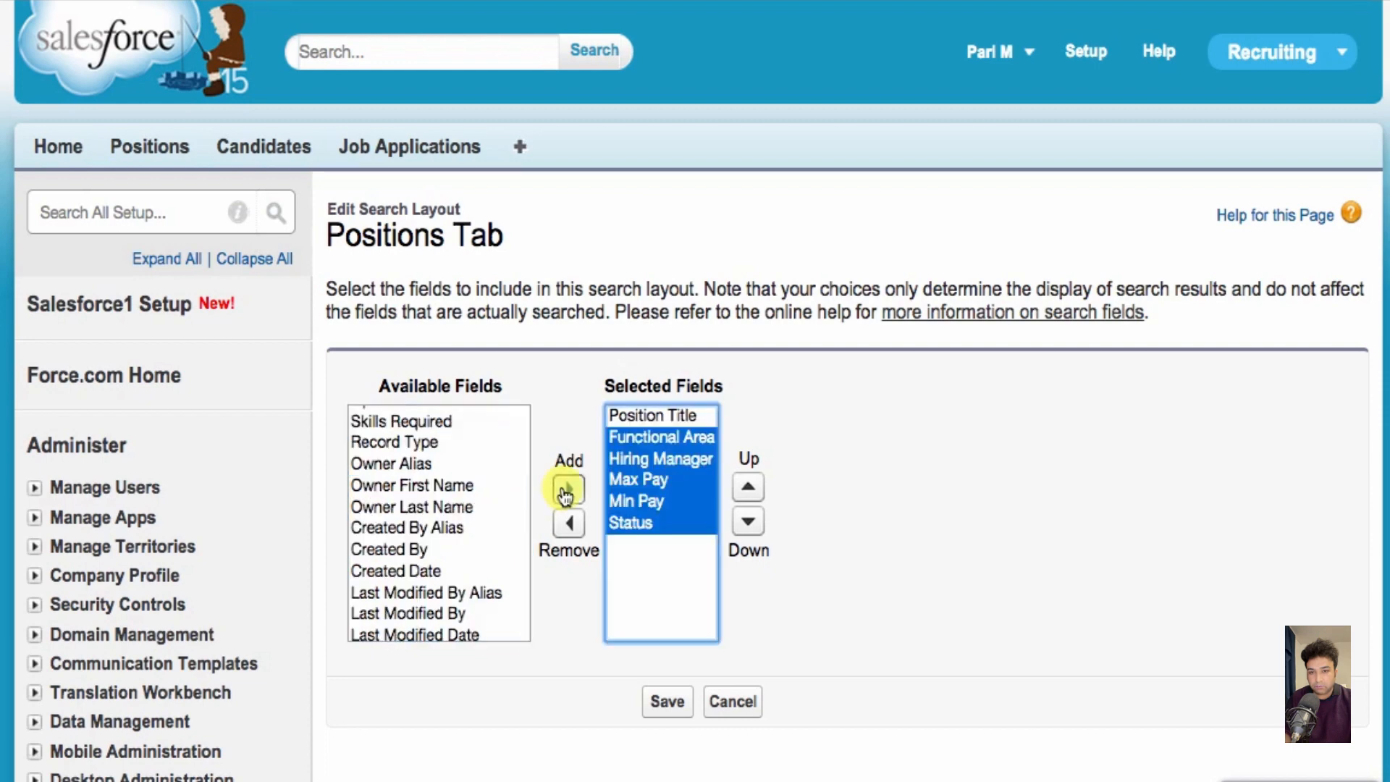
{"action": "left_click", "coordinate": [667, 702]}
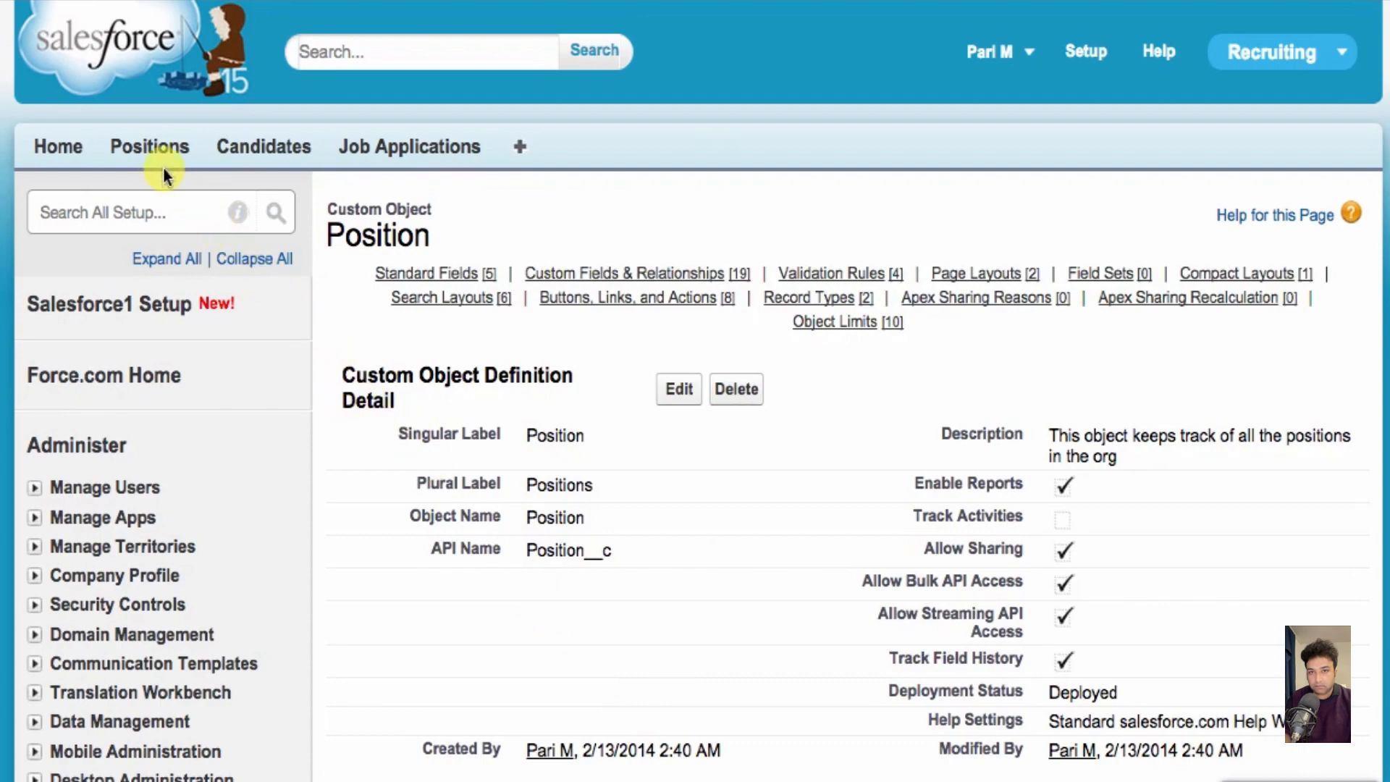
- Review the recent positions' columns on the Positions home page, and open the Position lookup in a new job application
{"action": "left_click", "coordinate": [152, 152]}
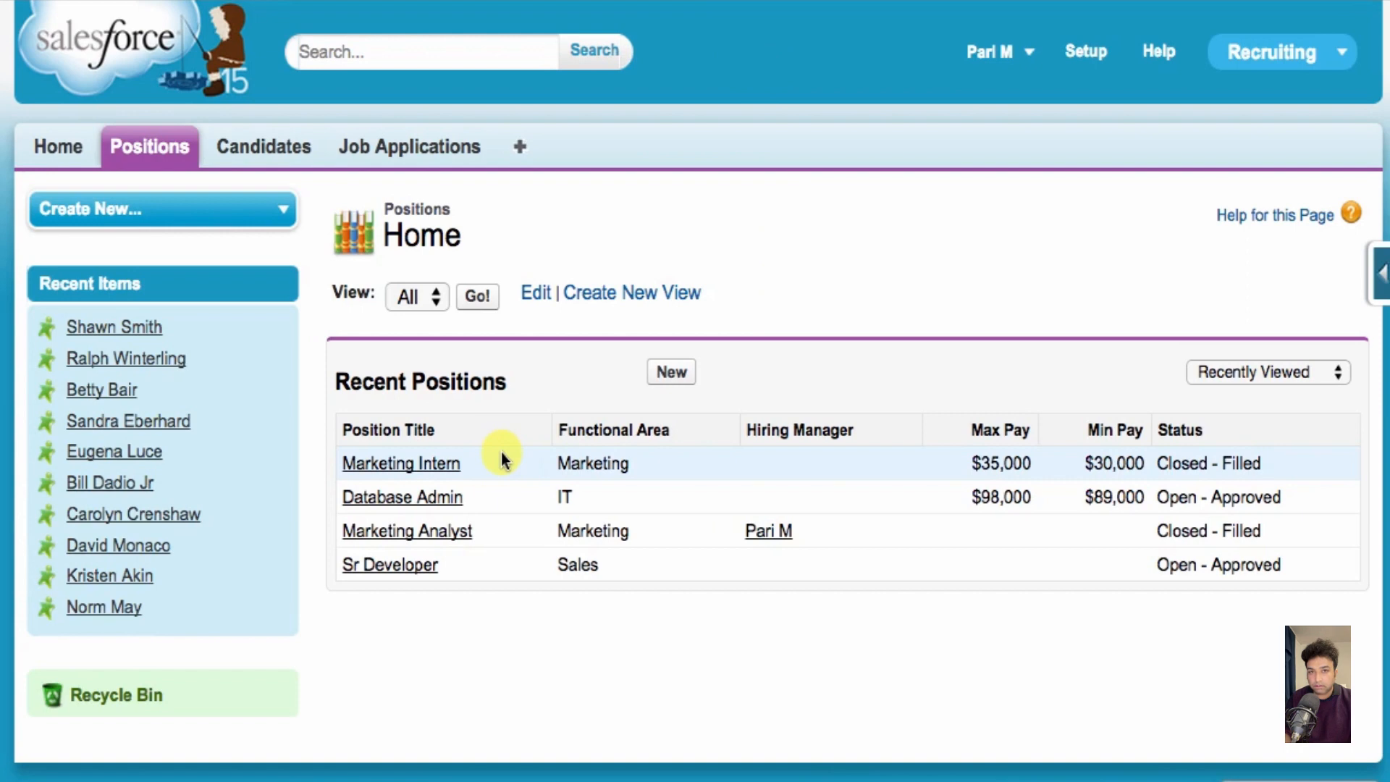
{"action": "left_click", "coordinate": [464, 154]}
{"action": "left_click", "coordinate": [673, 374]}
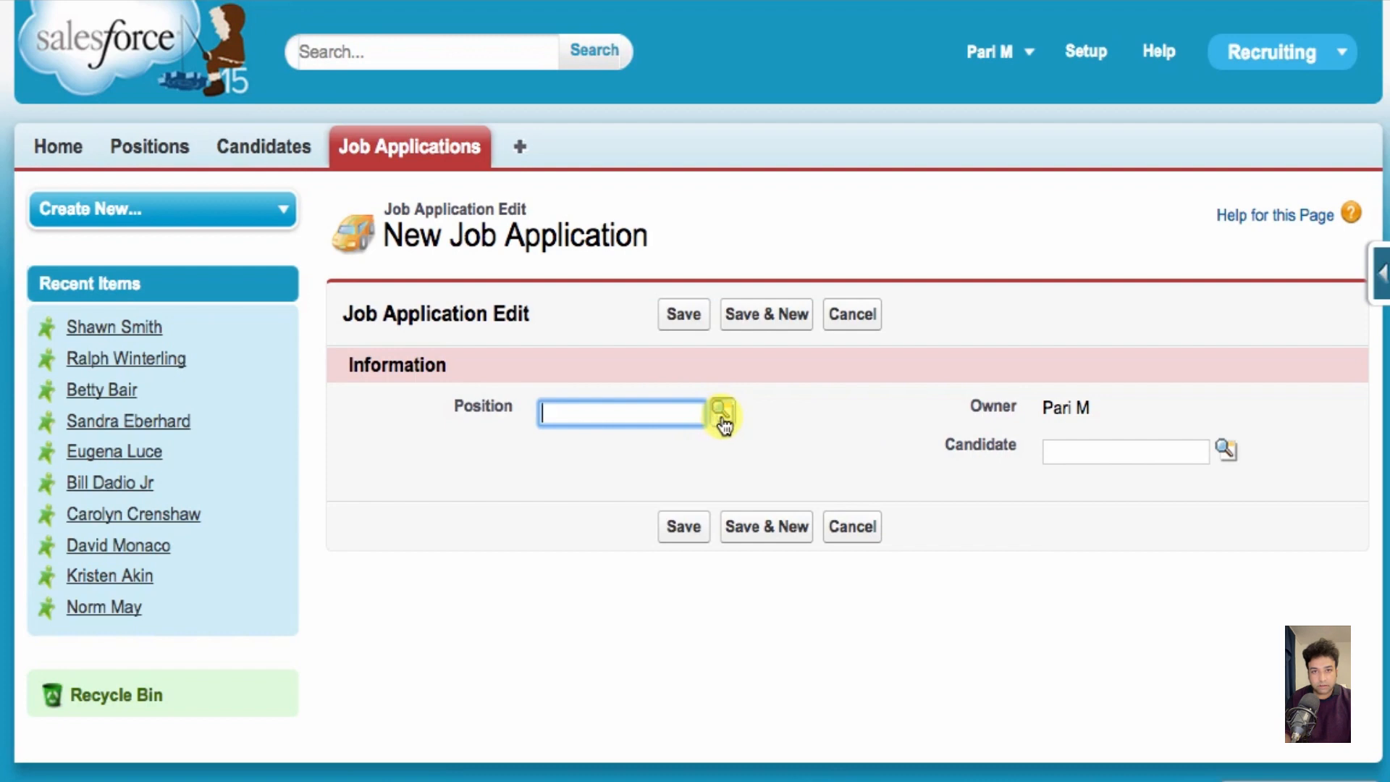
{"action": "left_click", "coordinate": [721, 416]}
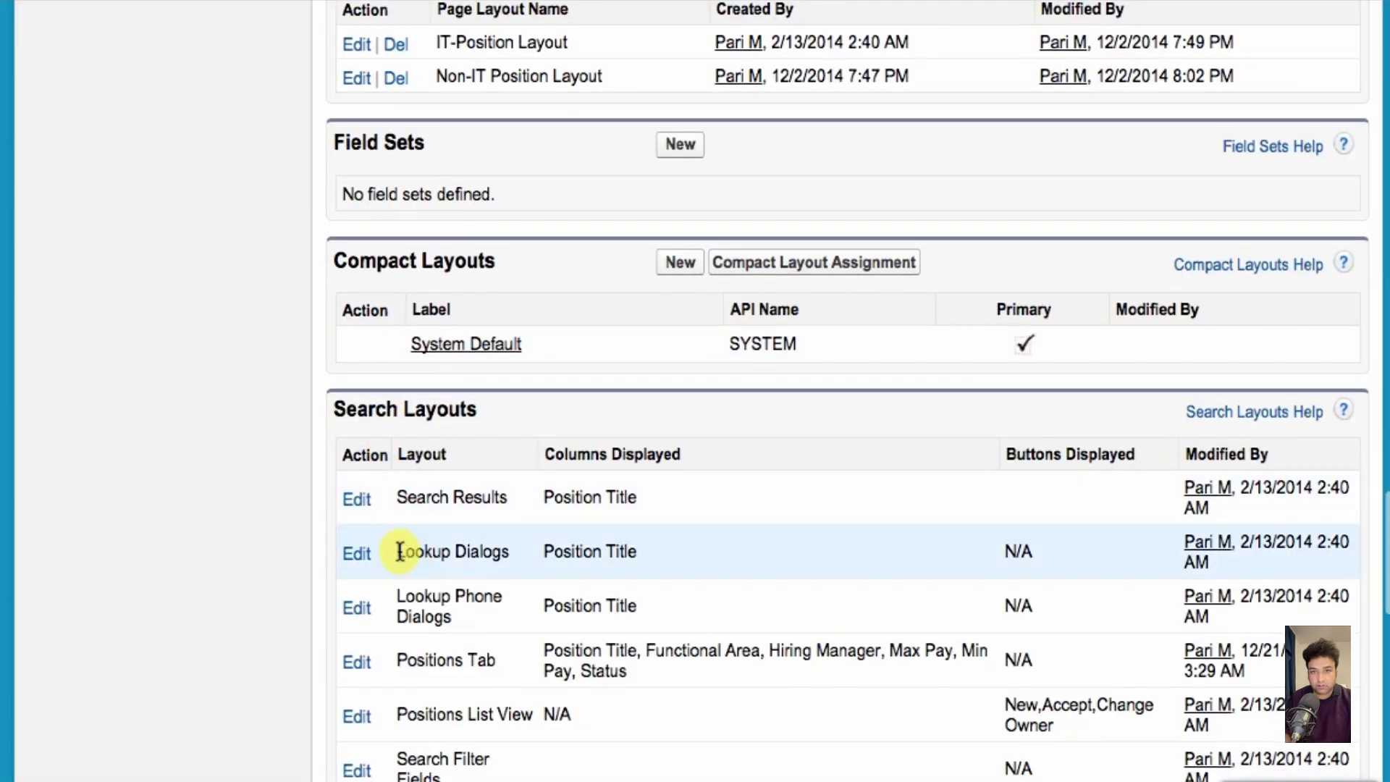
- Add Functional Area, Status, Location and Job Description to the Position object's Lookup Dialogs search layout and save it
{"action": "left_click_drag", "start_coordinate": [399, 552], "coordinate": [510, 552]}
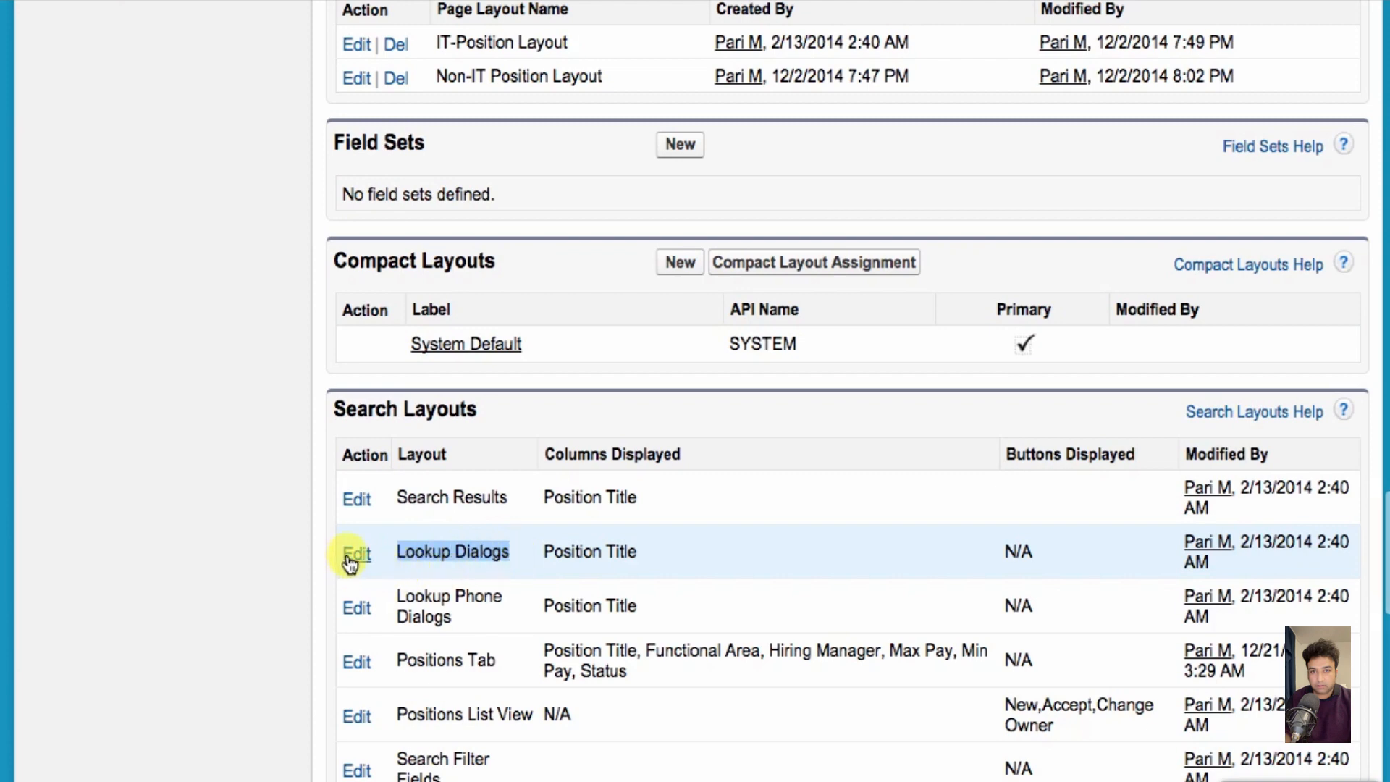
{"action": "left_click", "coordinate": [356, 554]}
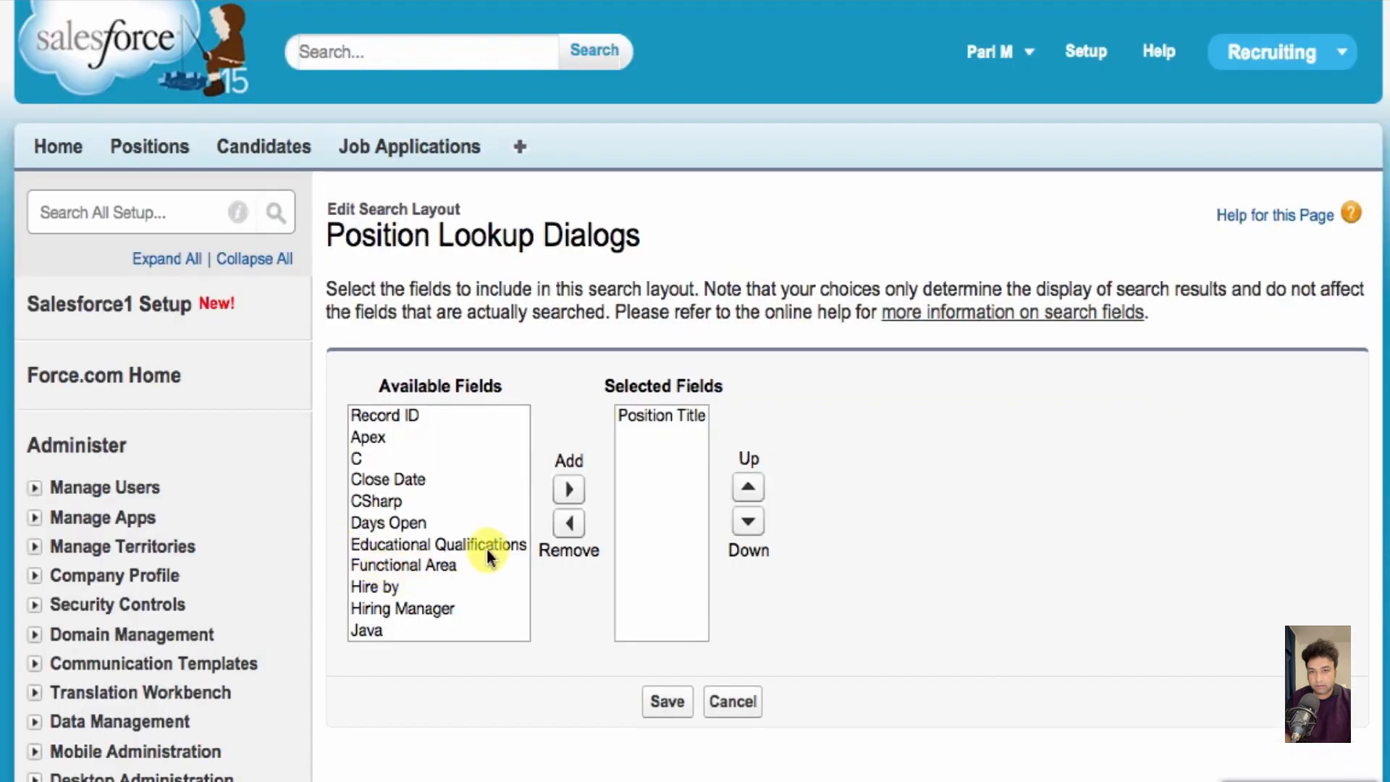
{"action": "left_click", "coordinate": [471, 564]}
{"action": "left_click", "coordinate": [569, 489]}
{"action": "scroll", "coordinate": [455, 547], "scroll_direction": "down", "scroll_amount": 4}
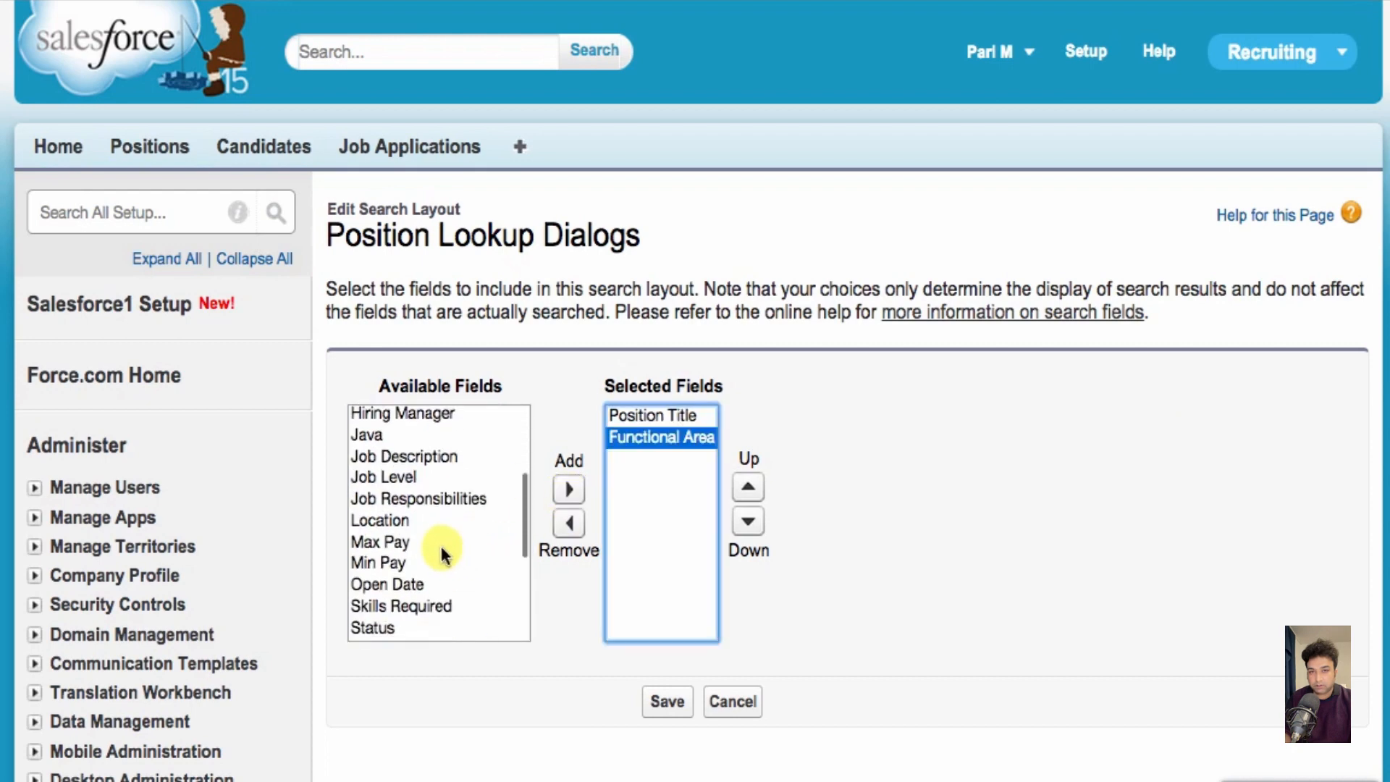
{"action": "left_click", "coordinate": [393, 626]}
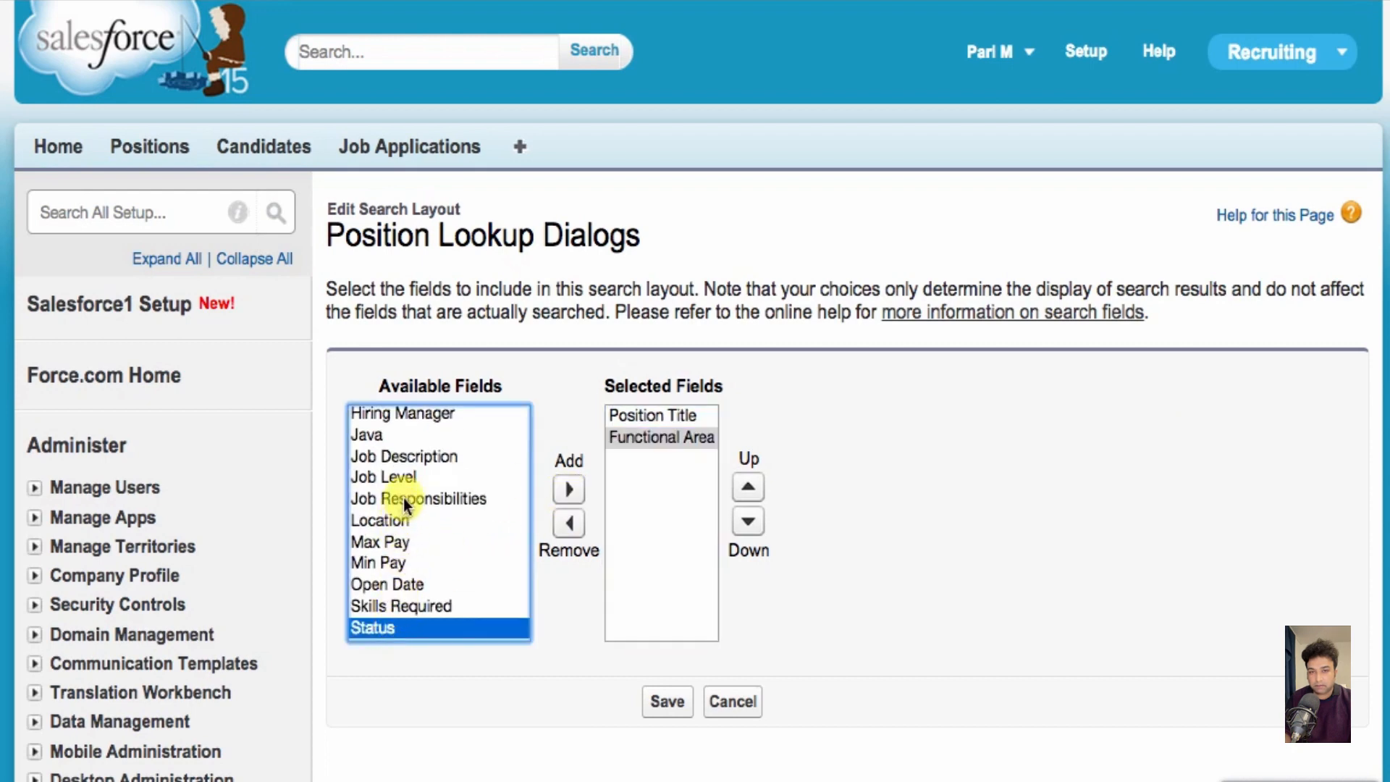
{"action": "left_click", "coordinate": [397, 519], "text": "super"}
{"action": "left_click", "coordinate": [408, 456], "text": "super"}
{"action": "left_click", "coordinate": [568, 489]}
{"action": "left_click", "coordinate": [666, 702]}
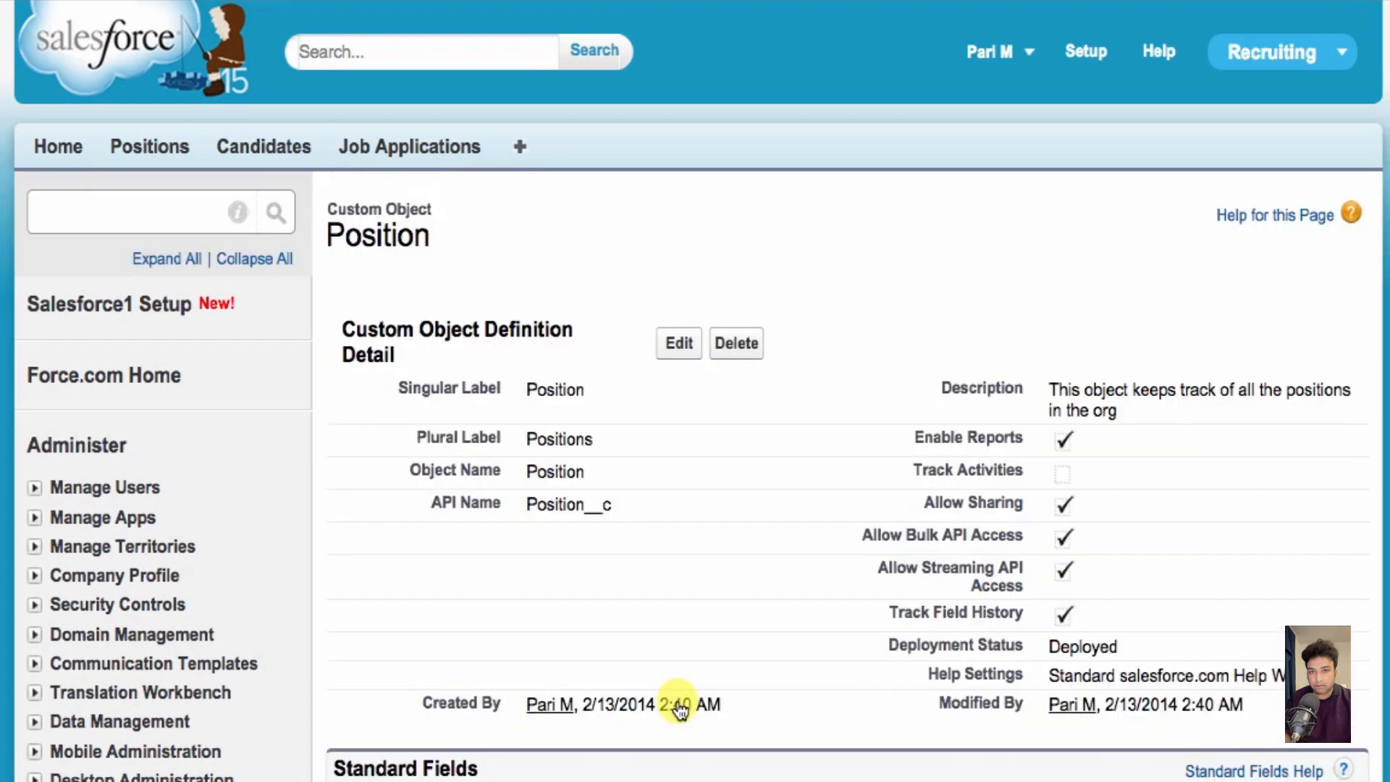
- Start a new job application, open its Position lookup in a widened window and review the columns for the recently viewed positions
{"action": "left_click", "coordinate": [438, 152]}
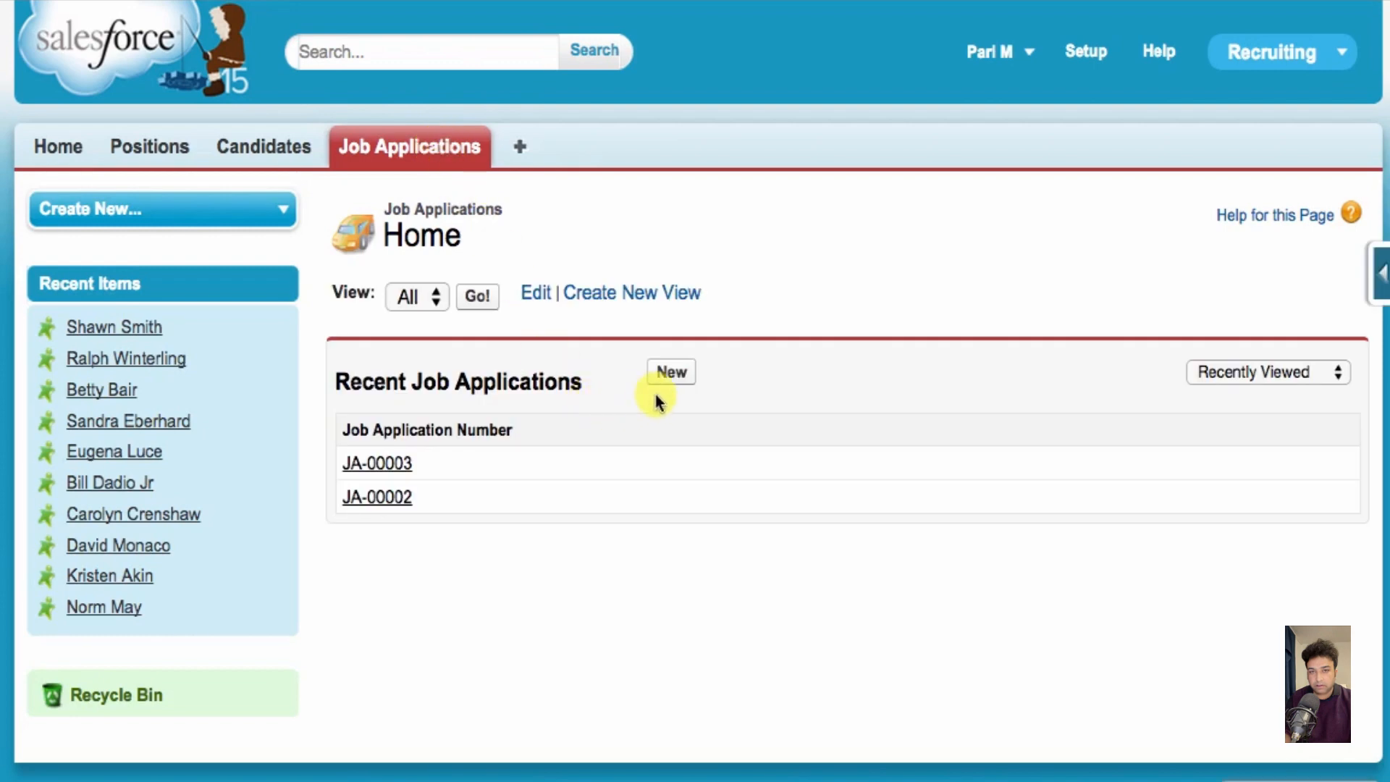
{"action": "left_click", "coordinate": [663, 372]}
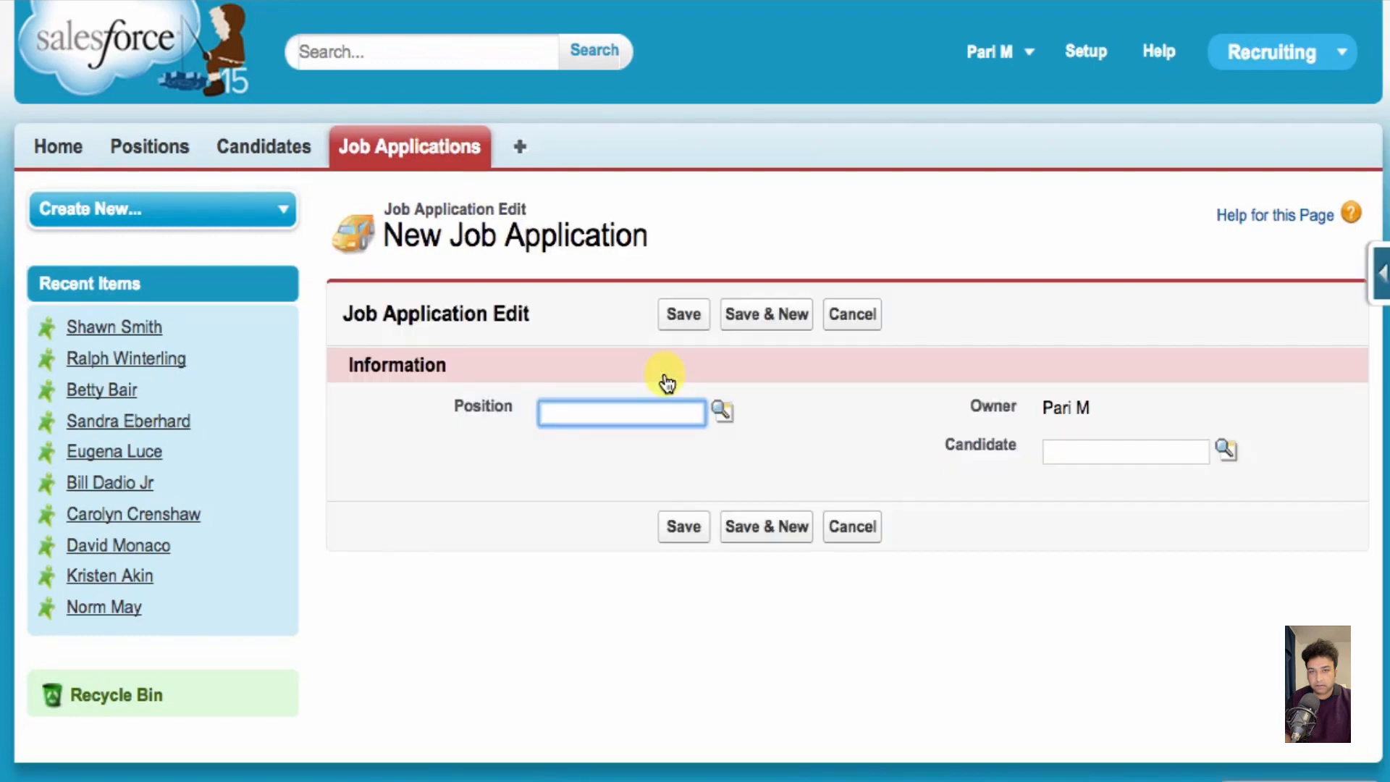
{"action": "left_click", "coordinate": [723, 413]}
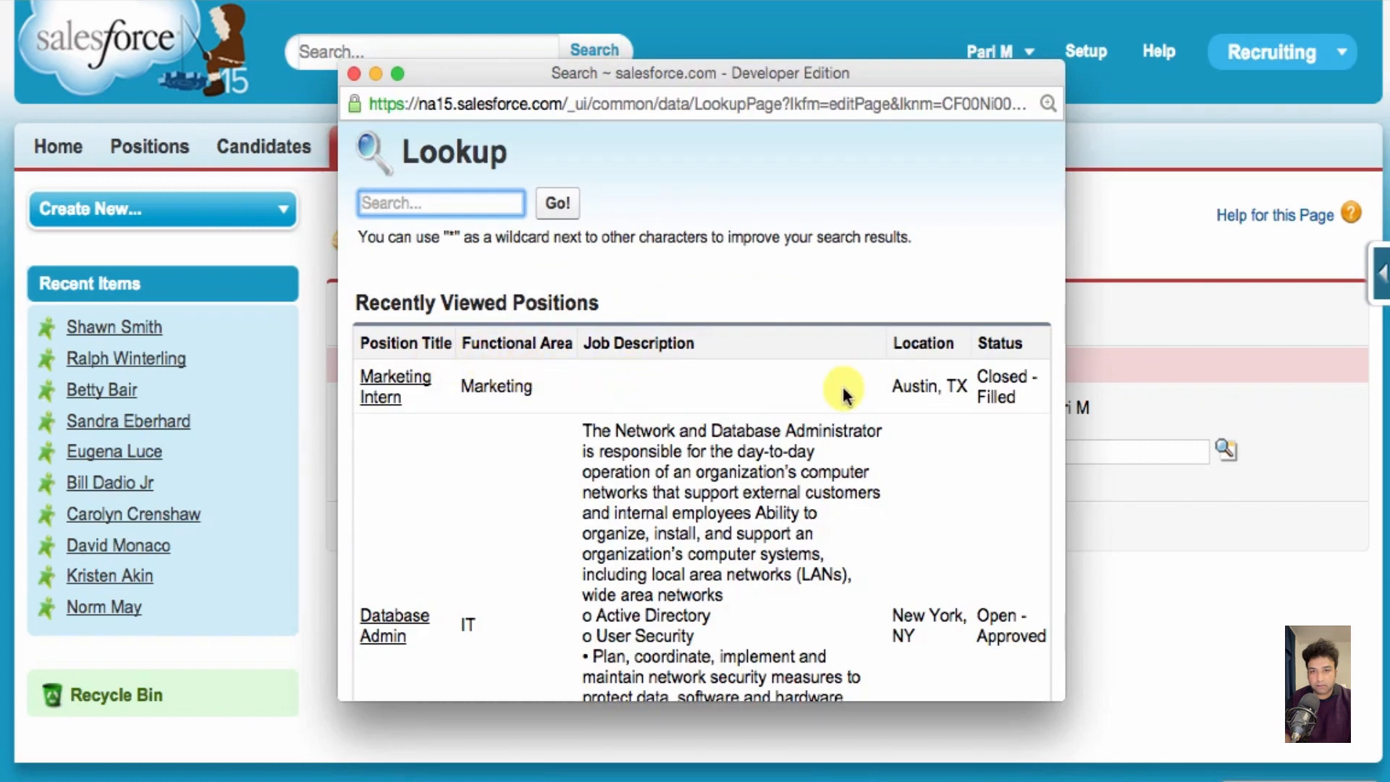
{"action": "left_click_drag", "start_coordinate": [1059, 692], "coordinate": [1274, 666]}
{"action": "scroll", "coordinate": [1244, 572], "scroll_direction": "down", "scroll_amount": 2}
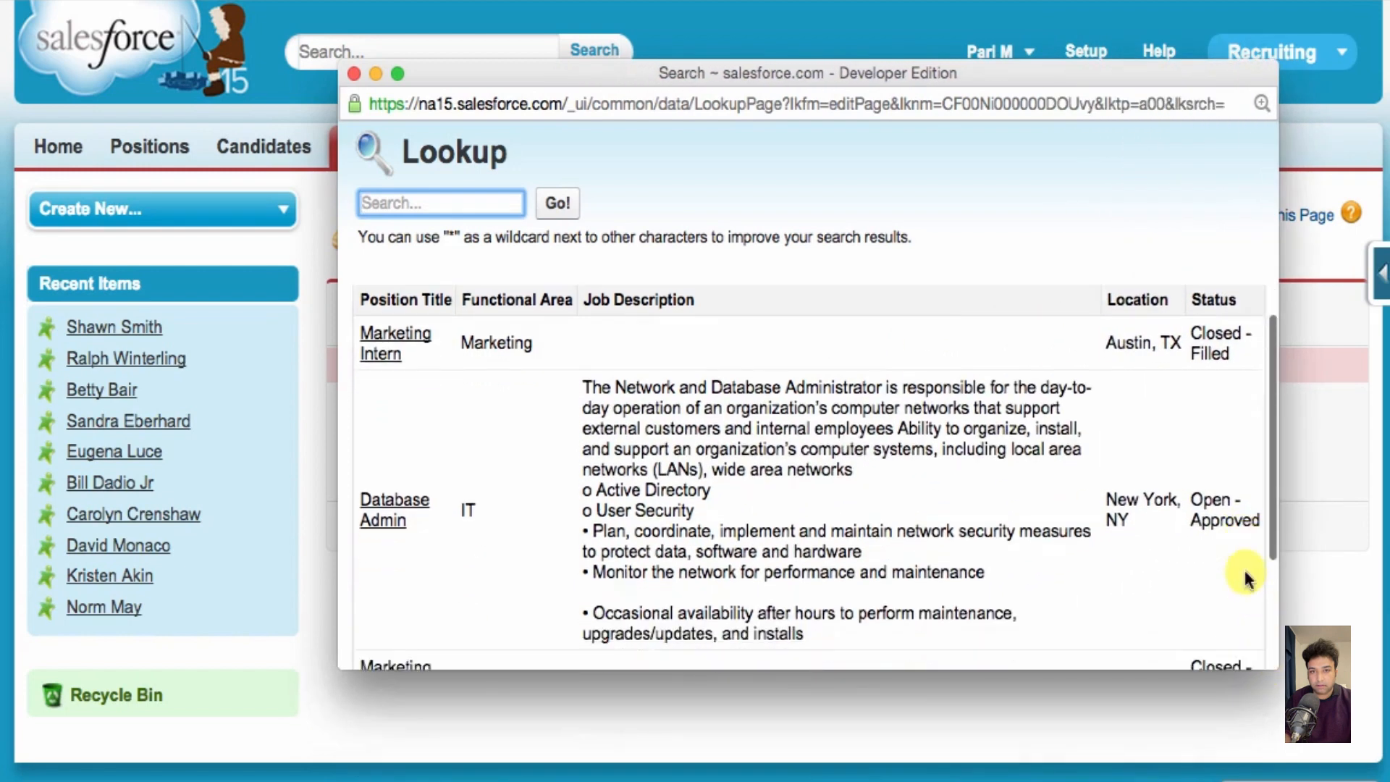
{"action": "scroll", "coordinate": [1247, 577], "scroll_direction": "down", "scroll_amount": 3}
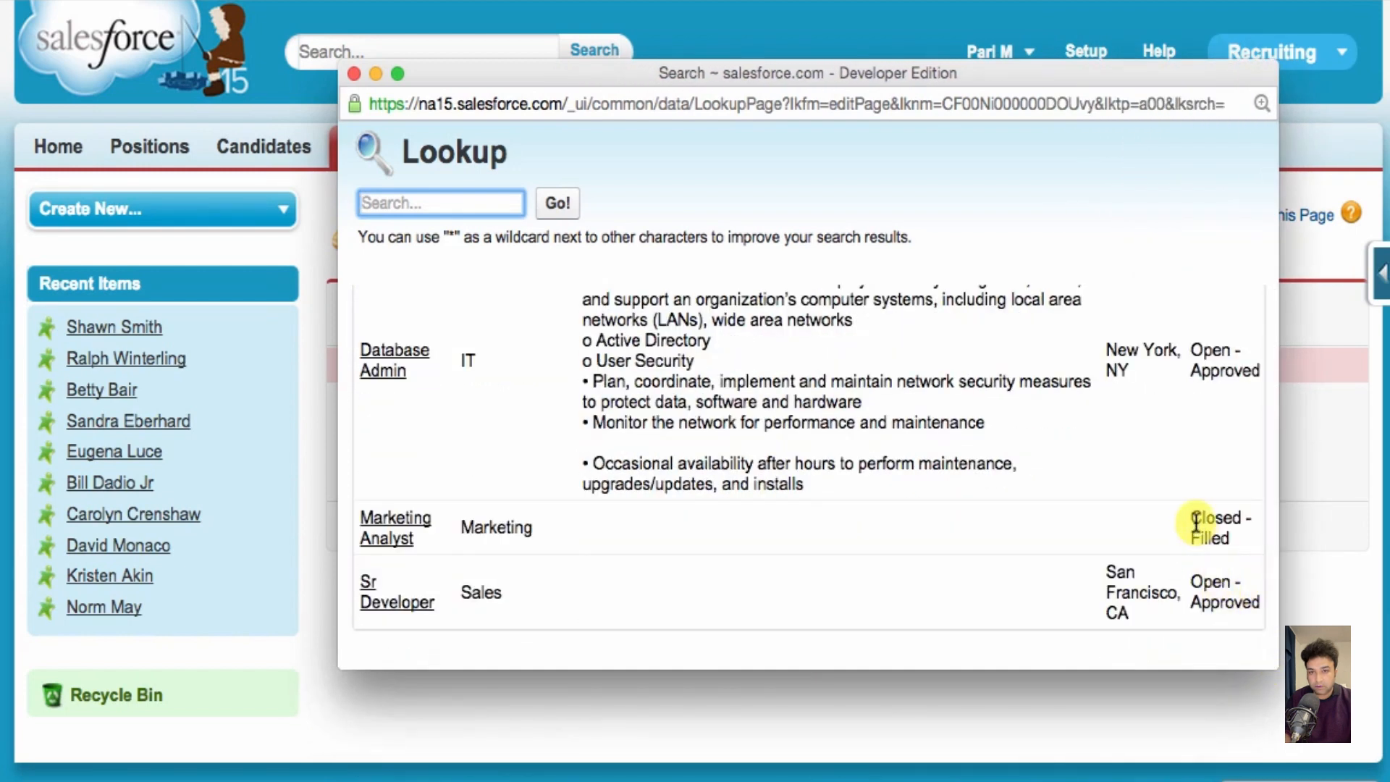
- Compare the statuses of the Marketing Analyst, Sr Developer and Database Admin positions in the lookup, and close it
{"action": "left_click_drag", "start_coordinate": [1196, 518], "coordinate": [1241, 524]}
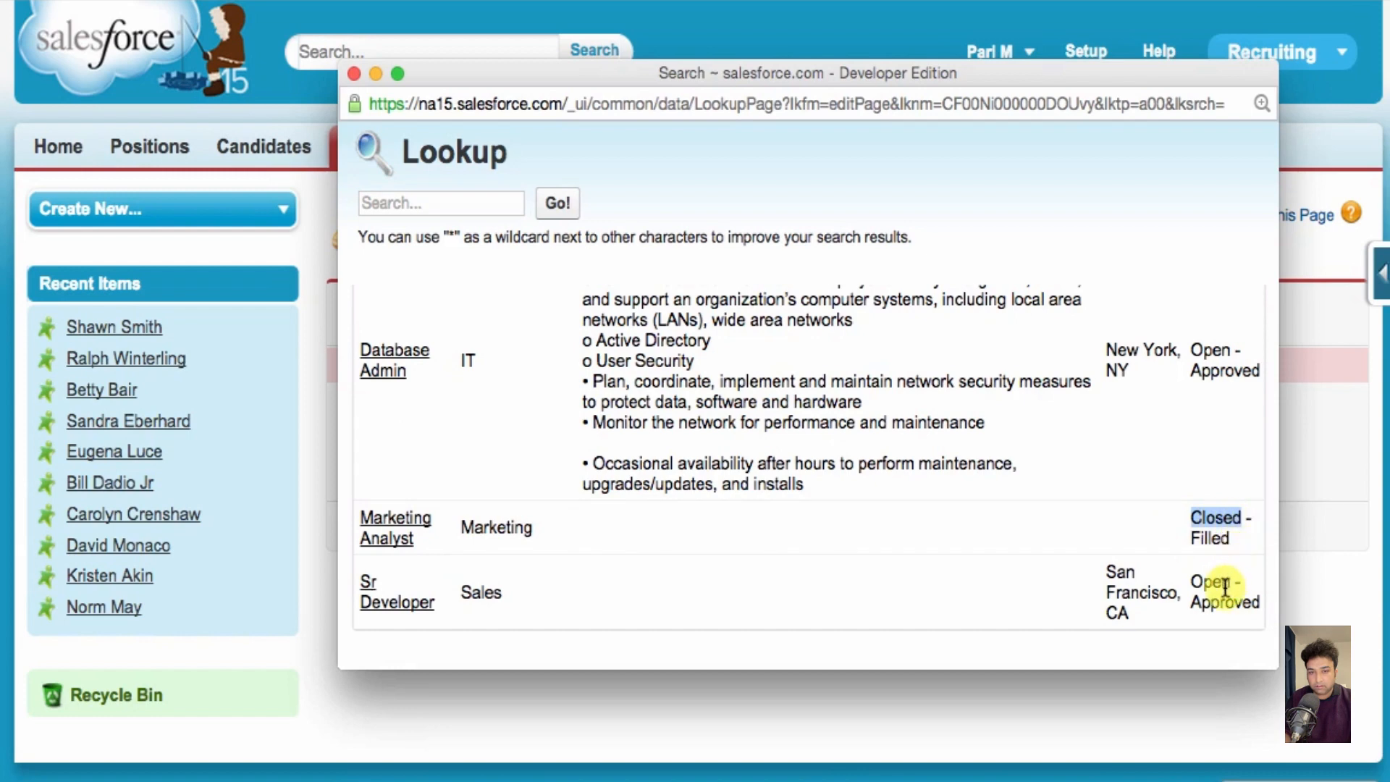
{"action": "left_click_drag", "start_coordinate": [1194, 587], "coordinate": [1260, 604]}
{"action": "left_click_drag", "start_coordinate": [1193, 350], "coordinate": [1254, 372]}
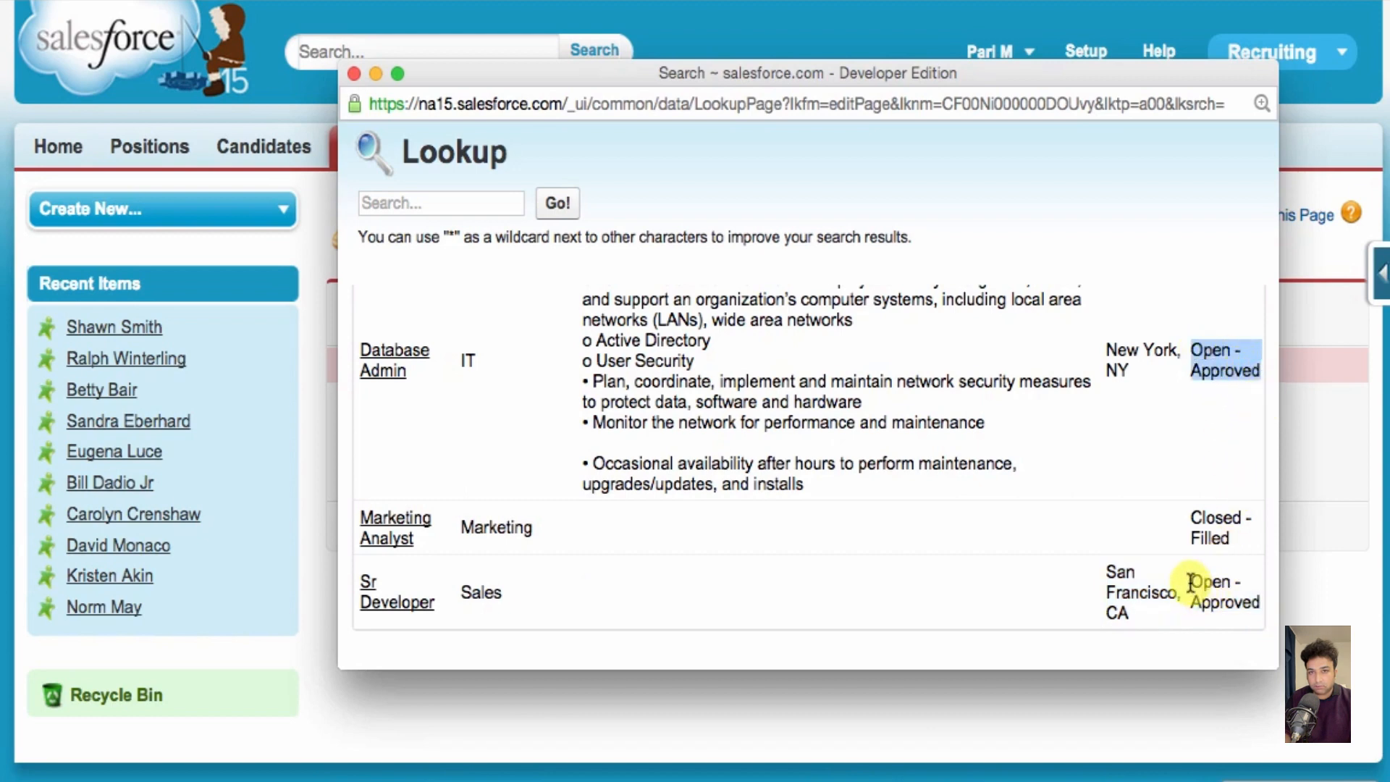
{"action": "left_click_drag", "start_coordinate": [1196, 580], "coordinate": [1245, 600]}
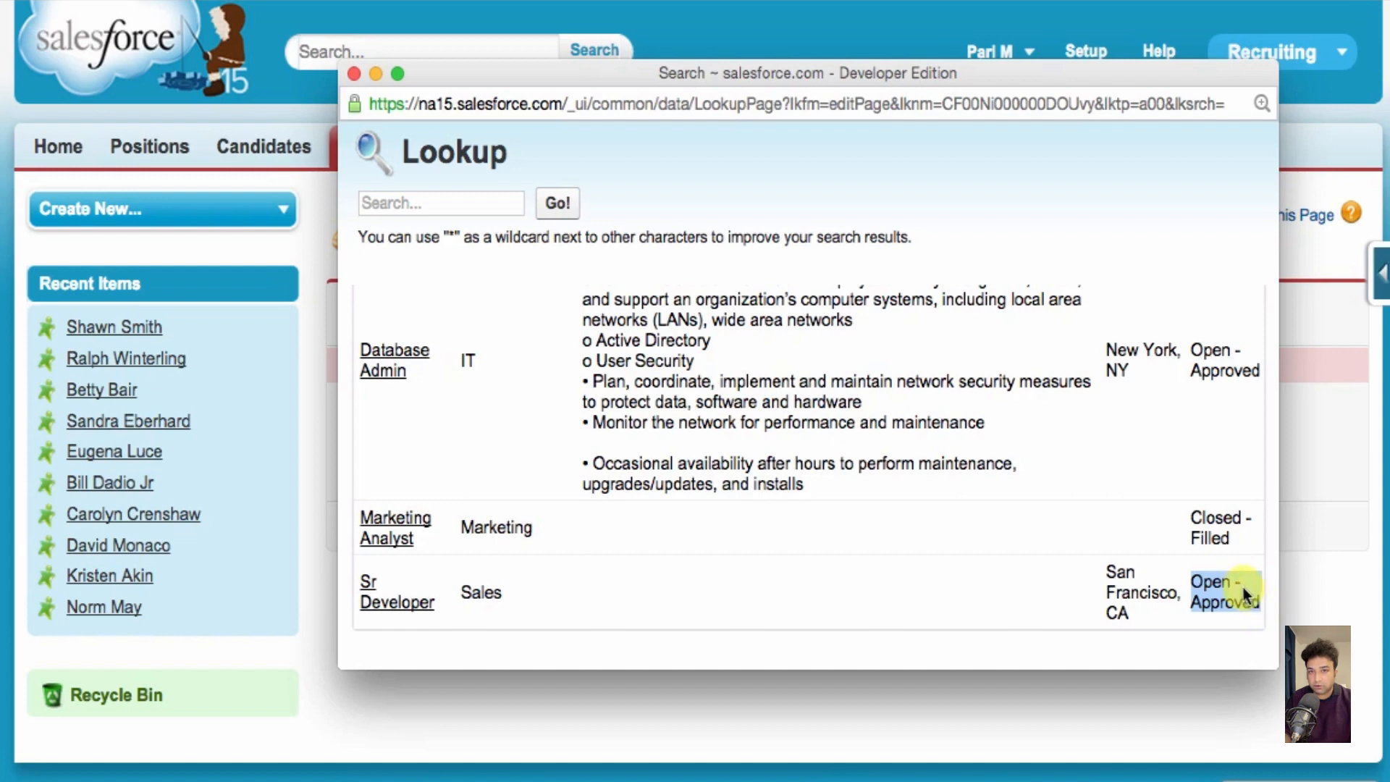
{"action": "left_click", "coordinate": [355, 74]}
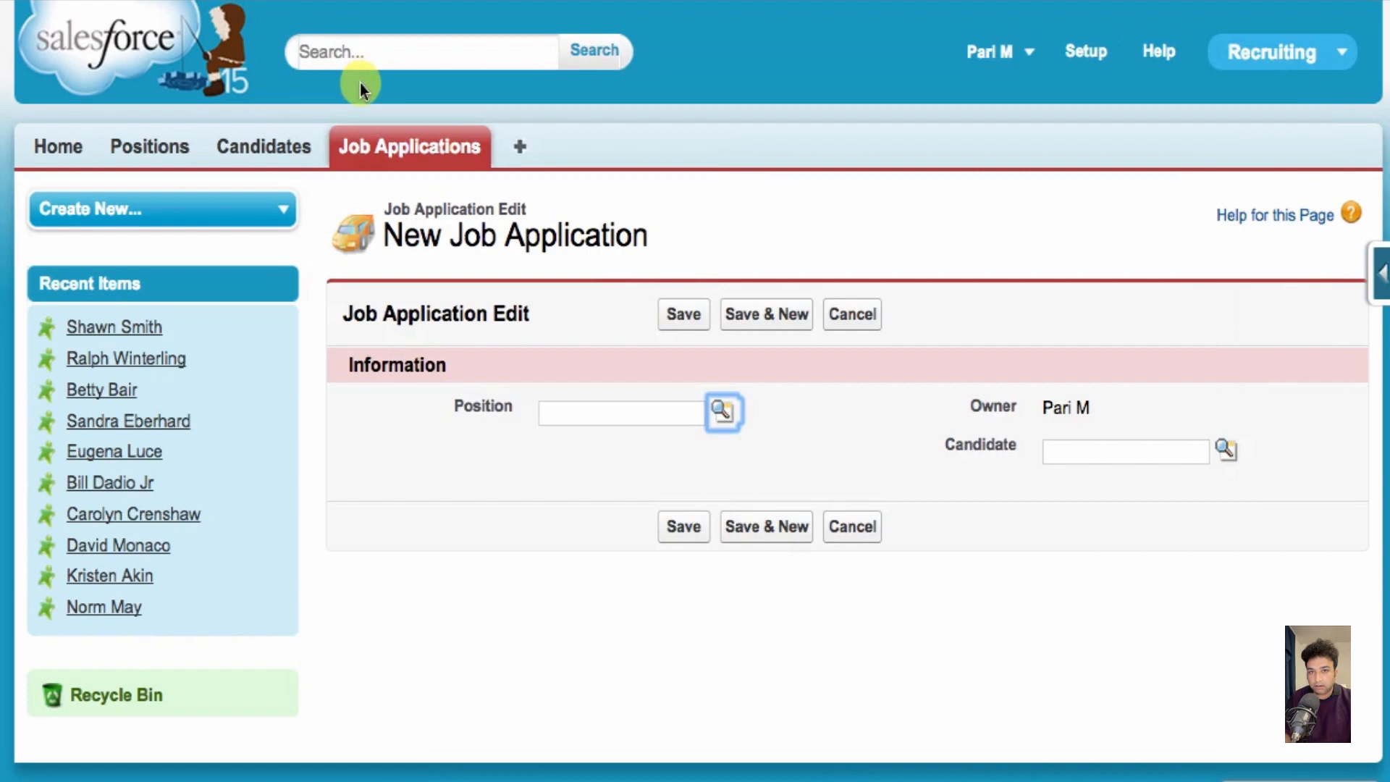
- Open the Position lookup field of the Job Application custom object for editing in Setup
{"action": "left_click", "coordinate": [1085, 56]}
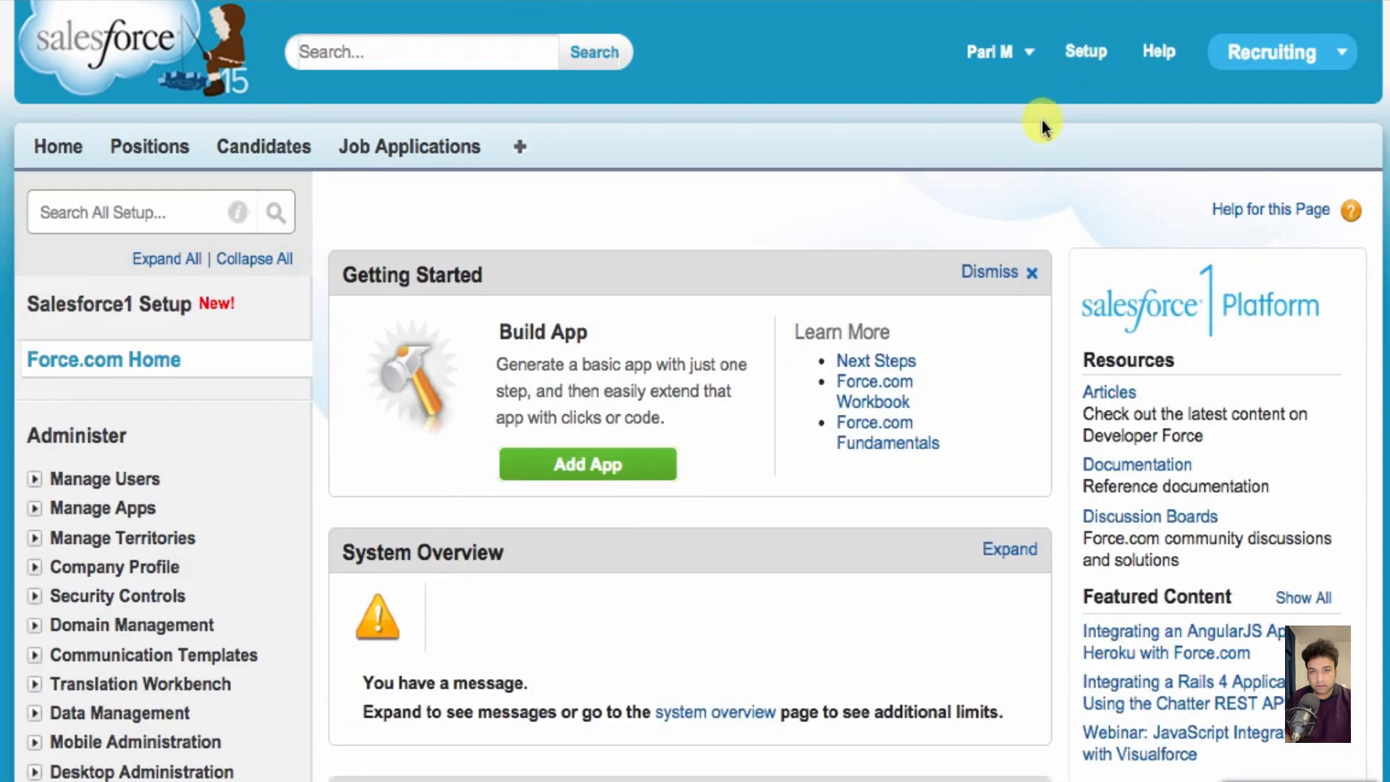
{"action": "scroll", "coordinate": [1041, 121], "scroll_direction": "down", "scroll_amount": 5}
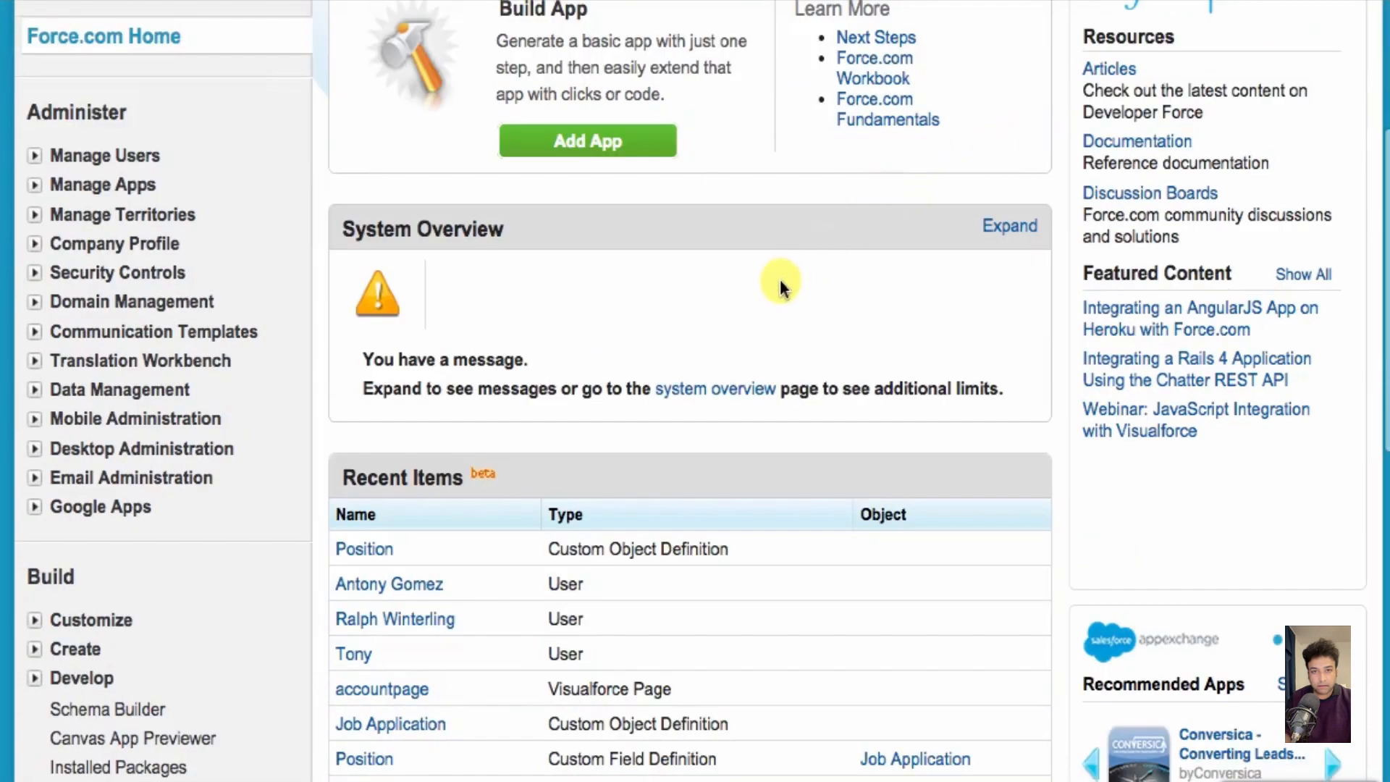
{"action": "left_click", "coordinate": [411, 723]}
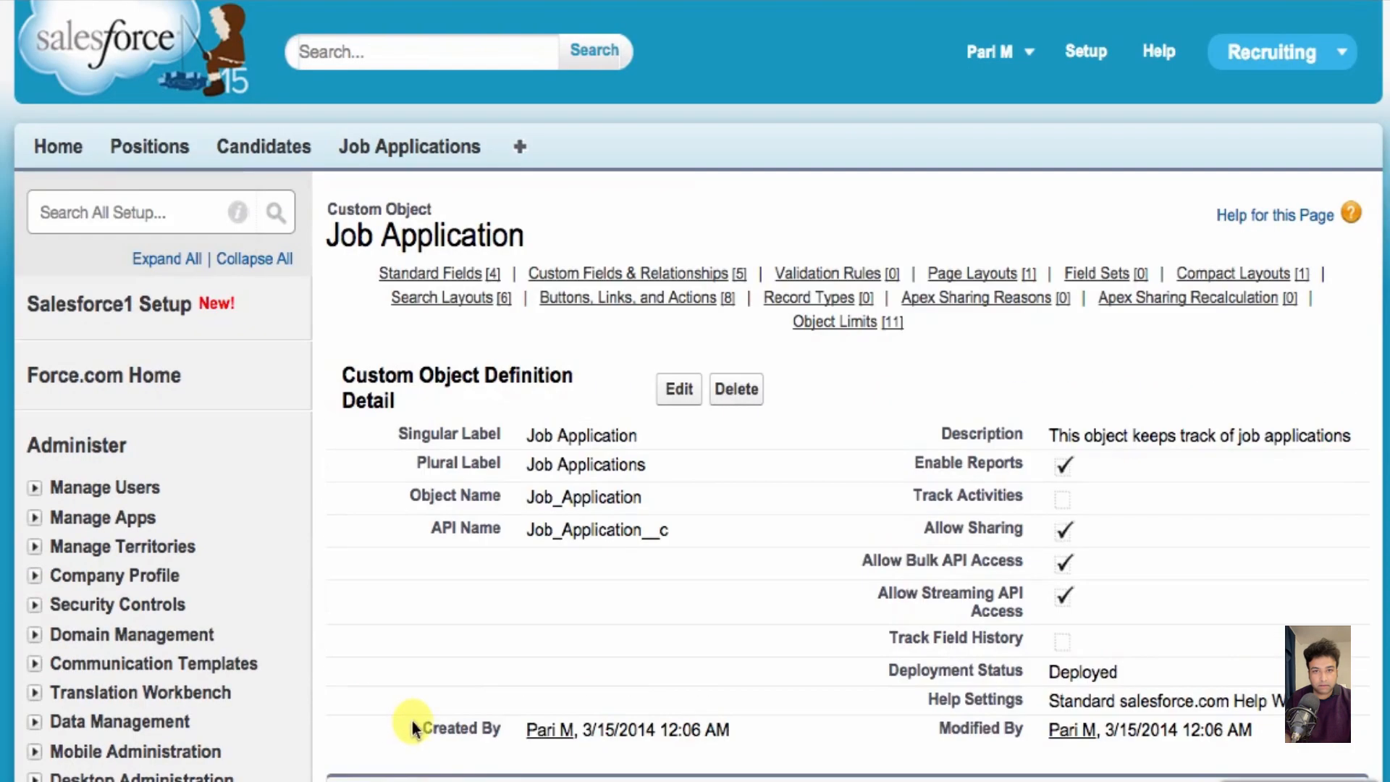
{"action": "scroll", "coordinate": [415, 702], "scroll_direction": "down", "scroll_amount": 8}
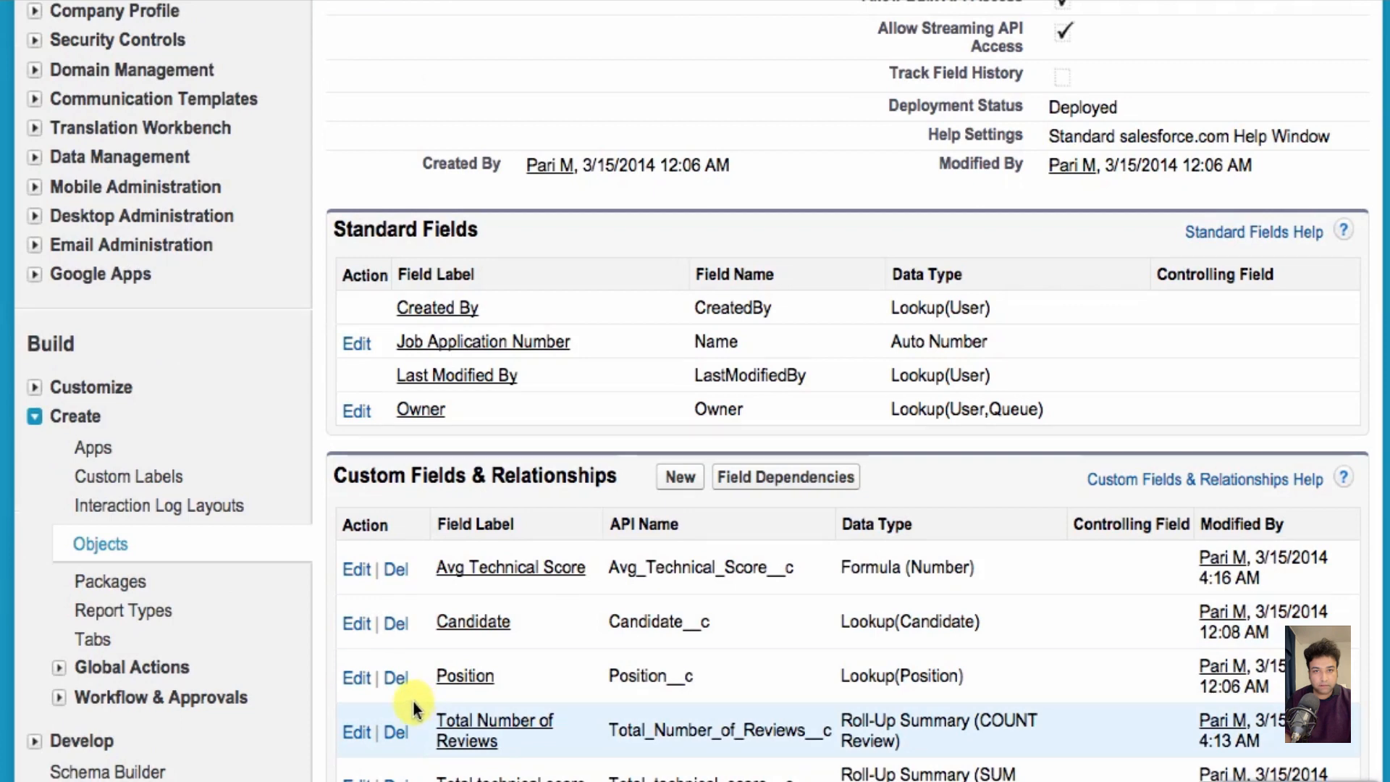
{"action": "left_click", "coordinate": [357, 678]}
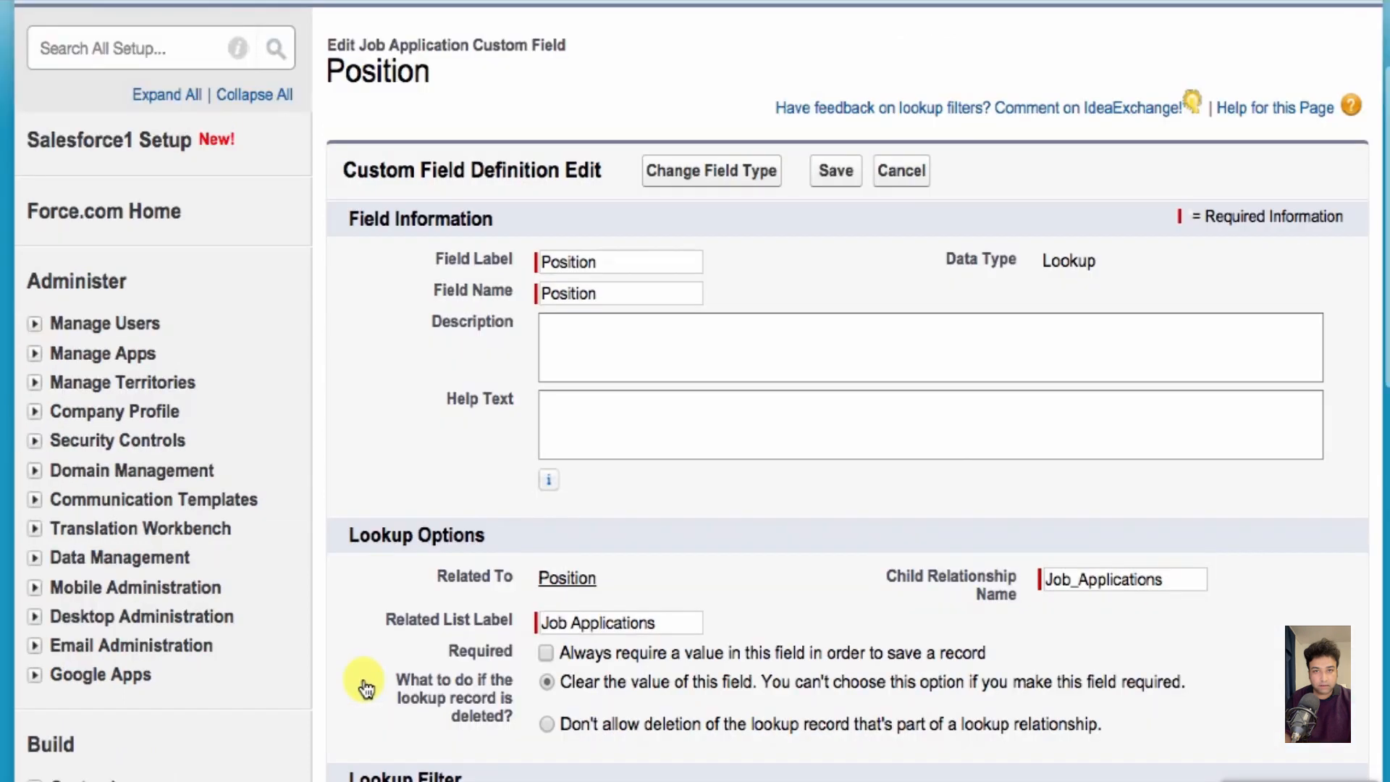
- Show the lookup filter settings of the Position field and insert the Position object's Status as the first criterion's field
{"action": "scroll", "coordinate": [366, 689], "scroll_direction": "down", "scroll_amount": 2}
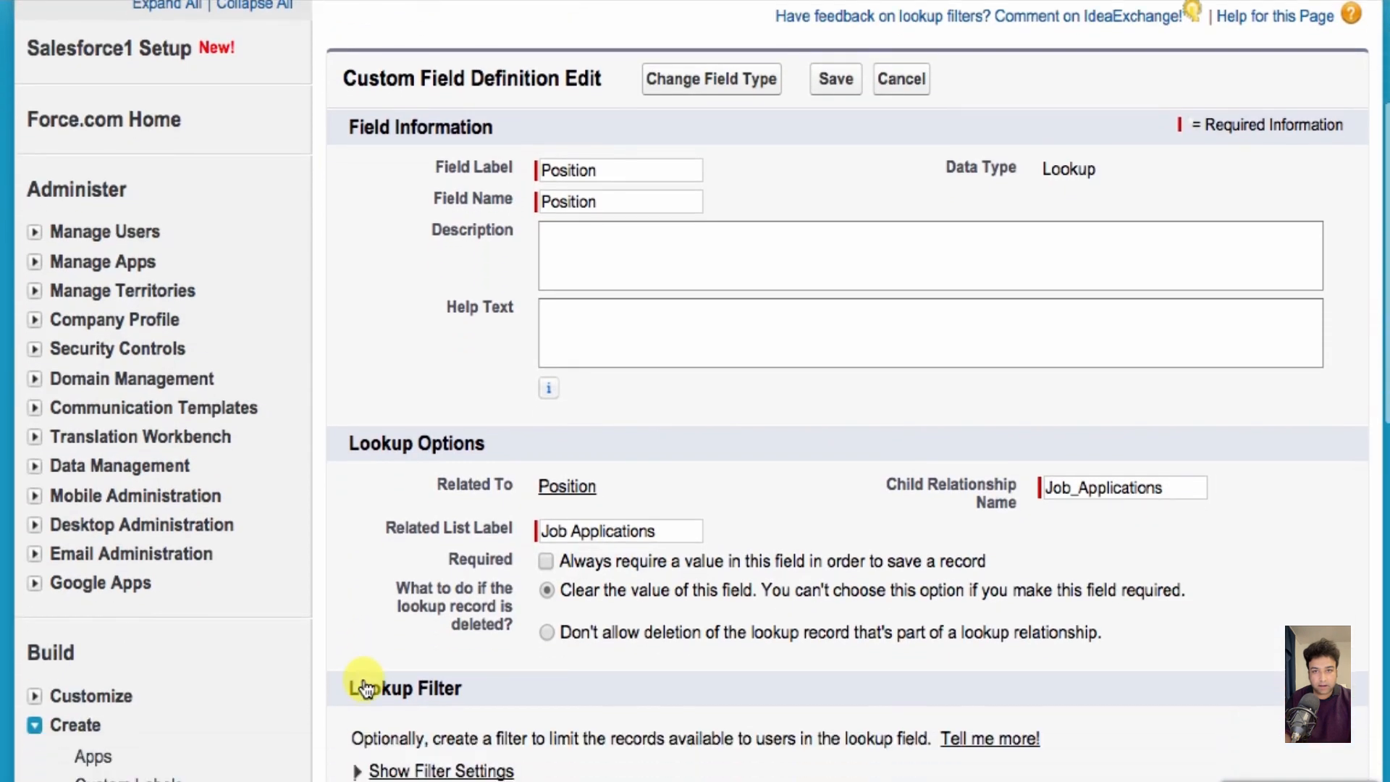
{"action": "scroll", "coordinate": [365, 687], "scroll_direction": "down", "scroll_amount": 3}
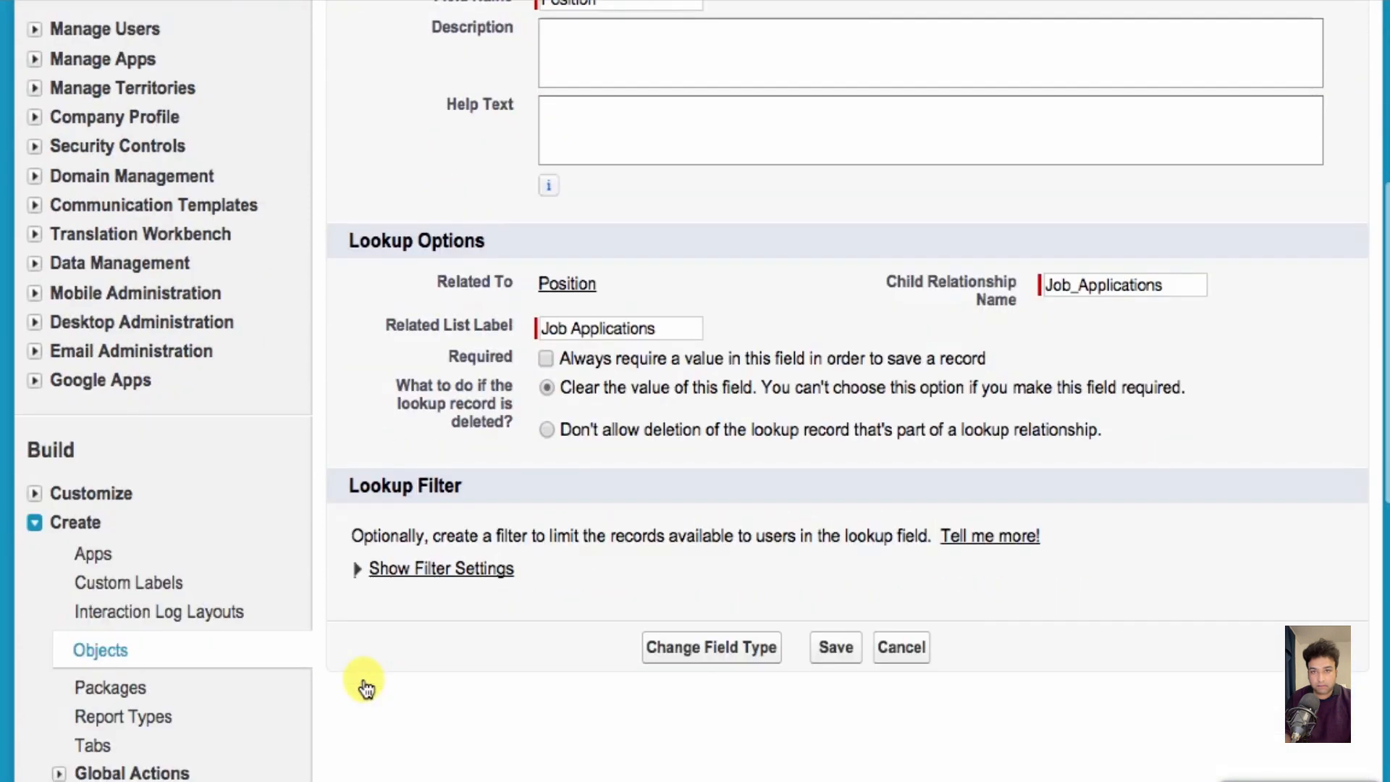
{"action": "left_click", "coordinate": [360, 568]}
{"action": "scroll", "coordinate": [854, 502], "scroll_direction": "down", "scroll_amount": 2}
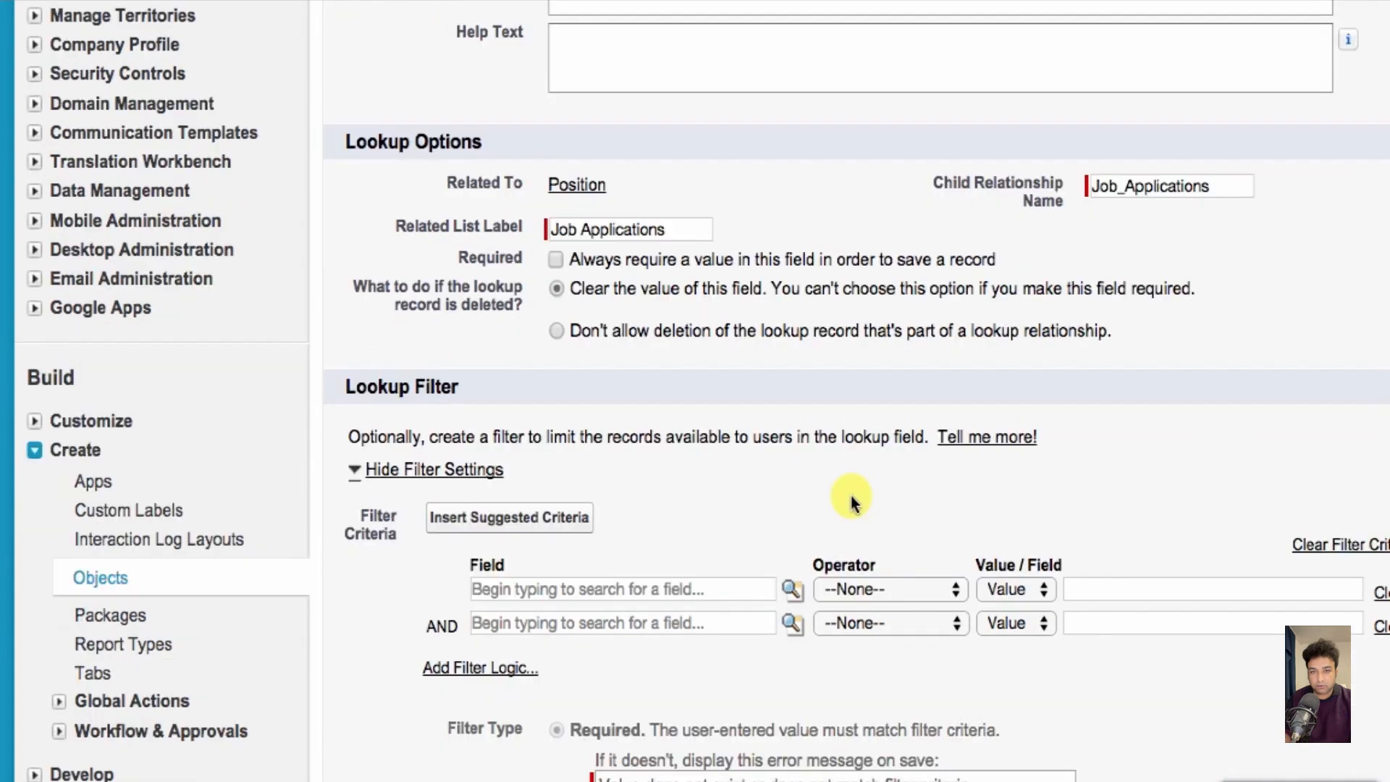
{"action": "left_click", "coordinate": [791, 592]}
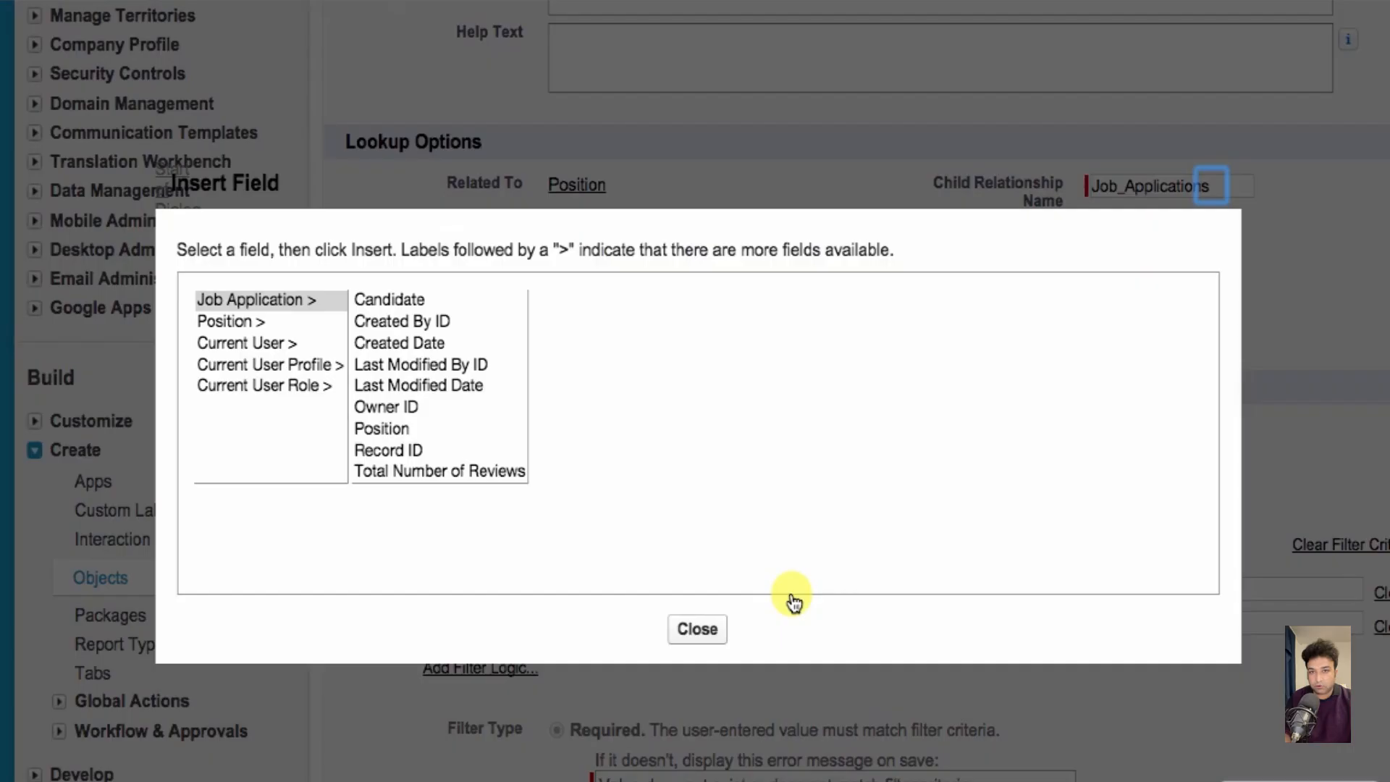
{"action": "left_click", "coordinate": [306, 324]}
{"action": "scroll", "coordinate": [419, 434], "scroll_direction": "down", "scroll_amount": 5}
{"action": "left_click", "coordinate": [420, 467]}
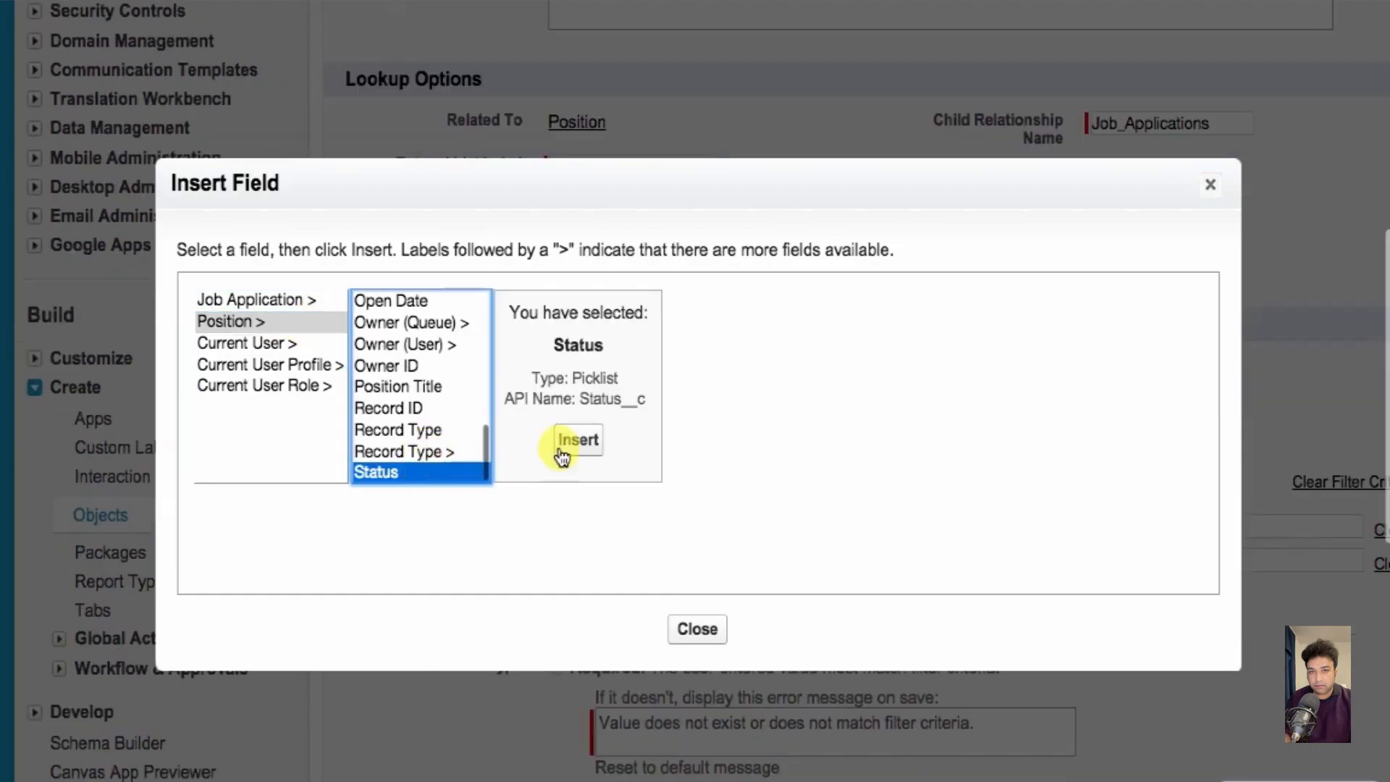
{"action": "left_click", "coordinate": [575, 443]}
- Complete the Position: Status criterion with the operator equals and the picklist value Open - Approved
{"action": "left_click", "coordinate": [948, 515]}
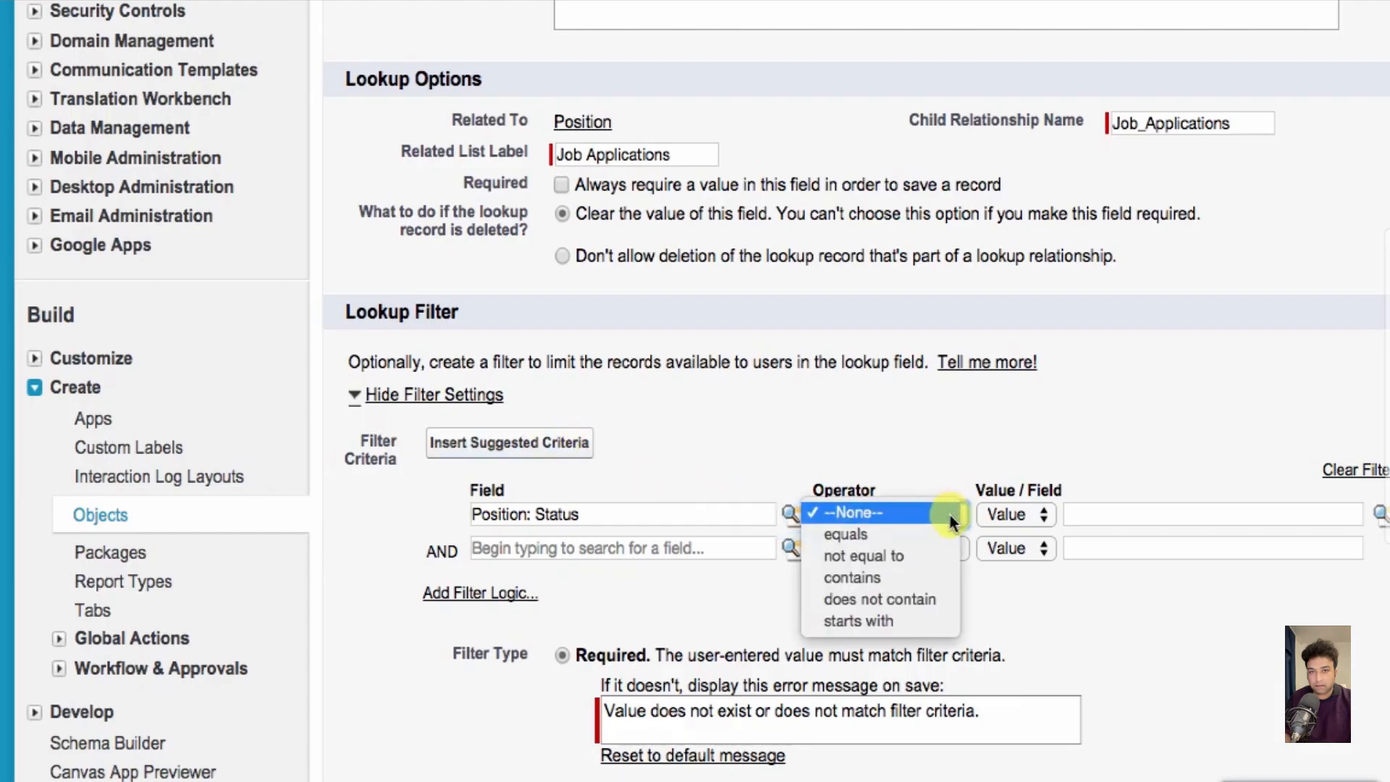
{"action": "left_click", "coordinate": [935, 535]}
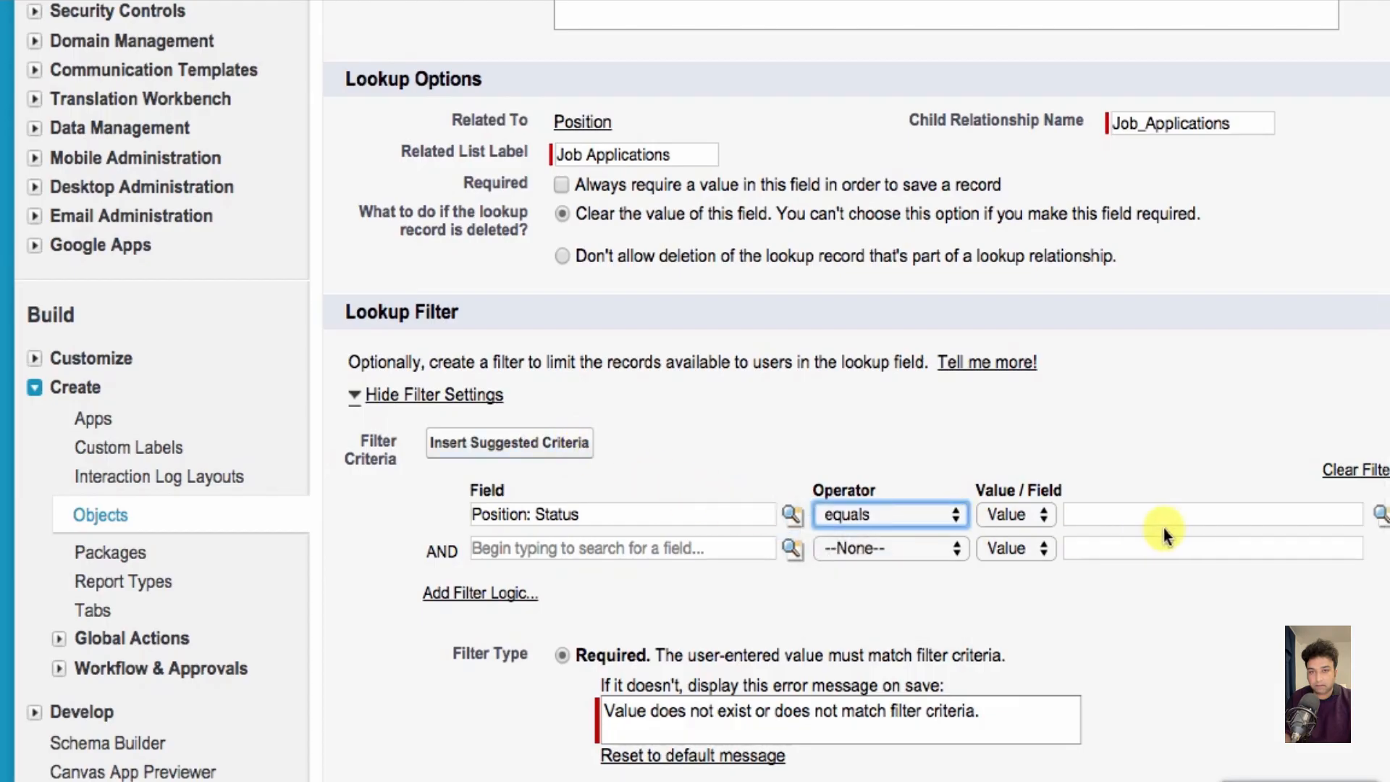
{"action": "left_click", "coordinate": [1378, 515]}
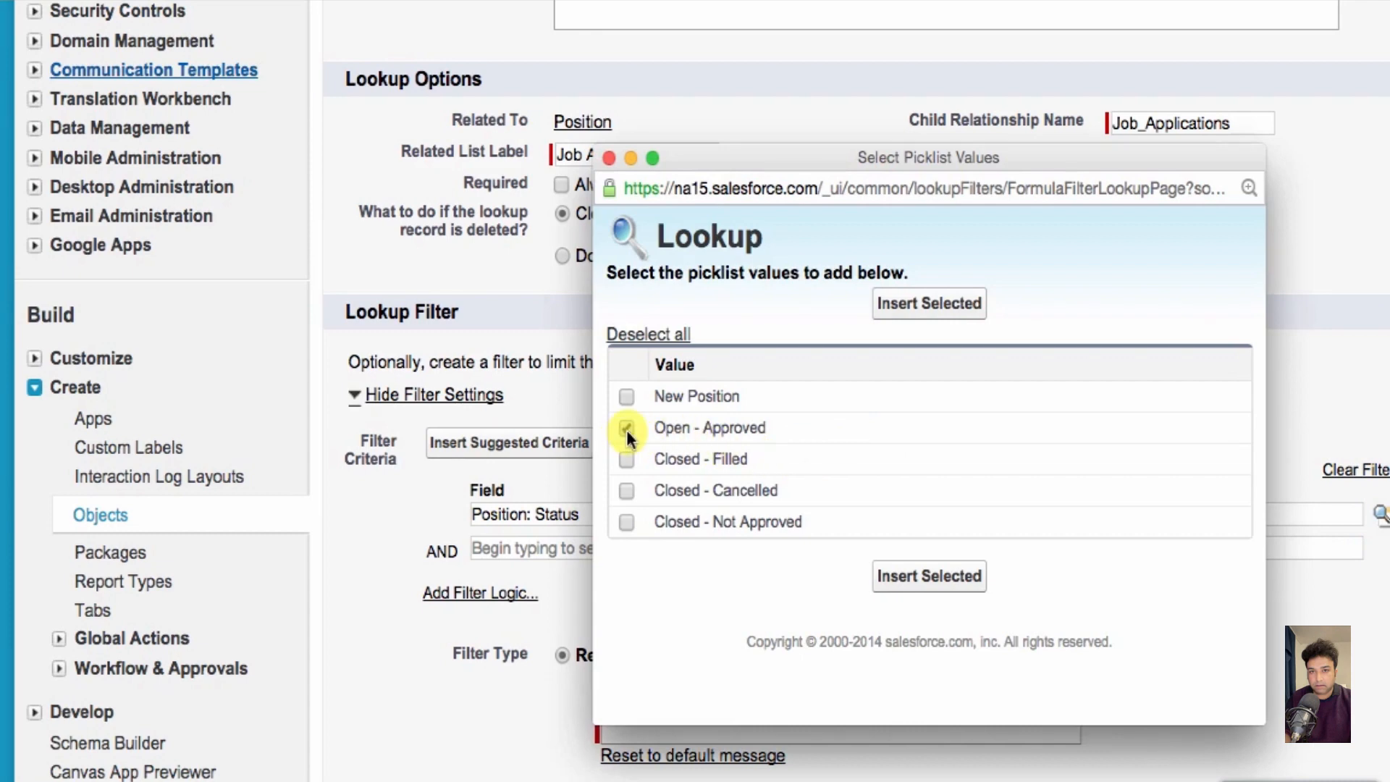
{"action": "left_click", "coordinate": [626, 429]}
{"action": "left_click", "coordinate": [907, 576]}
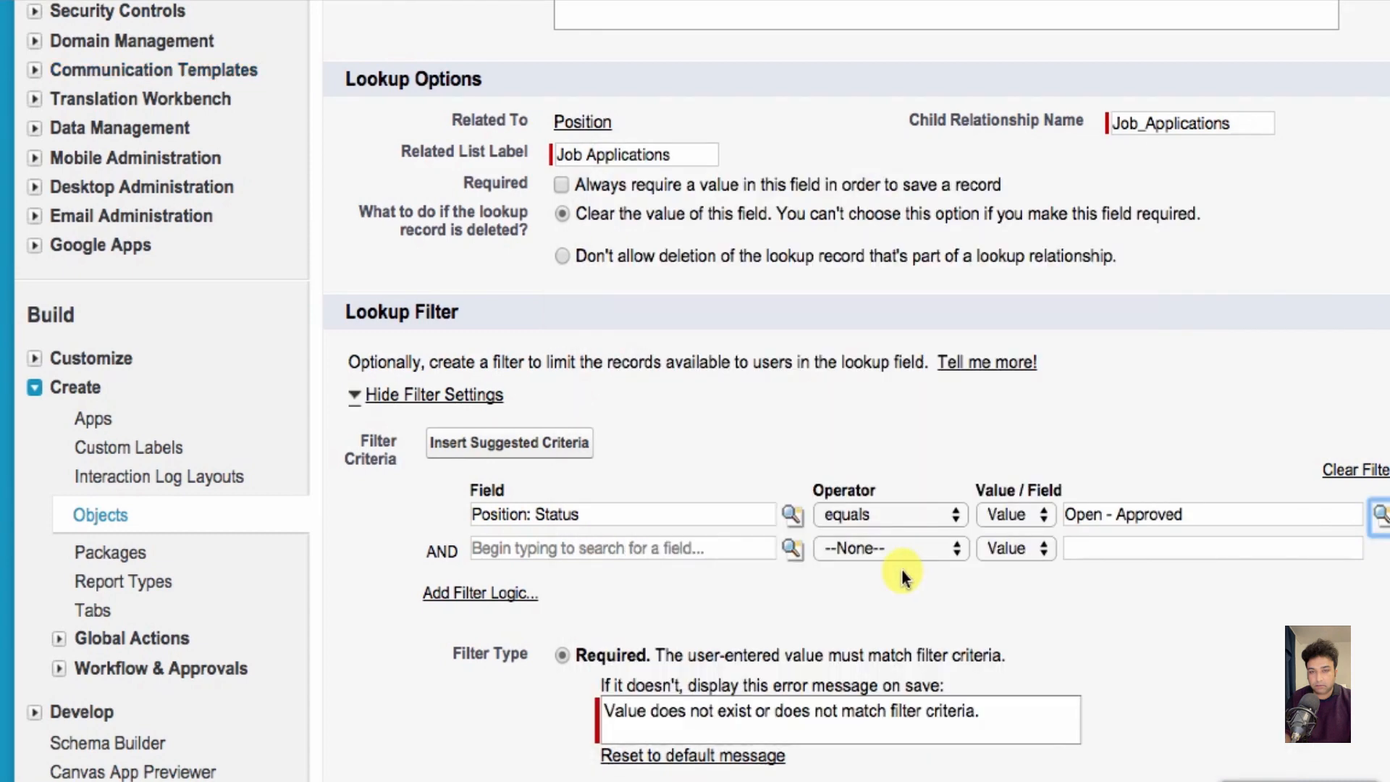
- Make the lookup filter optional and save the Position field
{"action": "scroll", "coordinate": [901, 568], "scroll_direction": "down", "scroll_amount": 5}
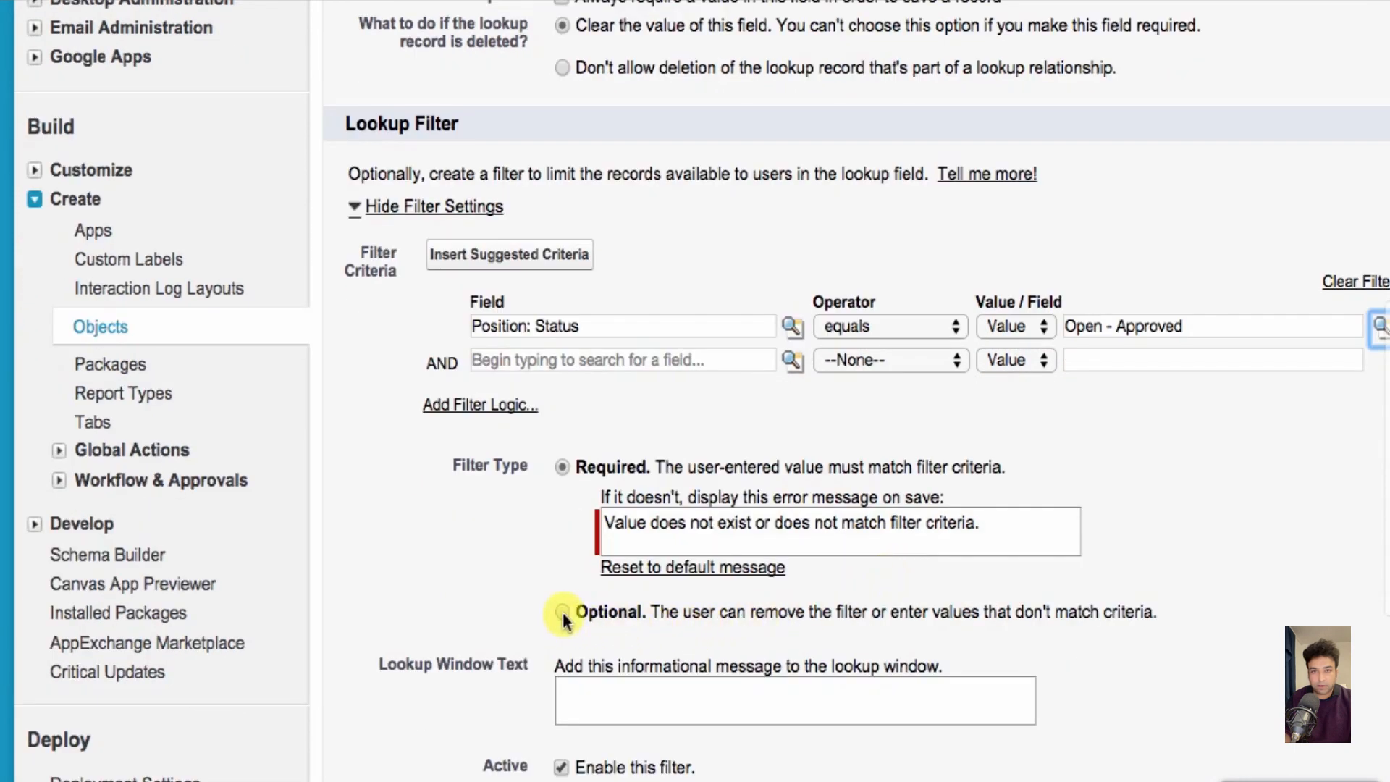
{"action": "left_click", "coordinate": [562, 612]}
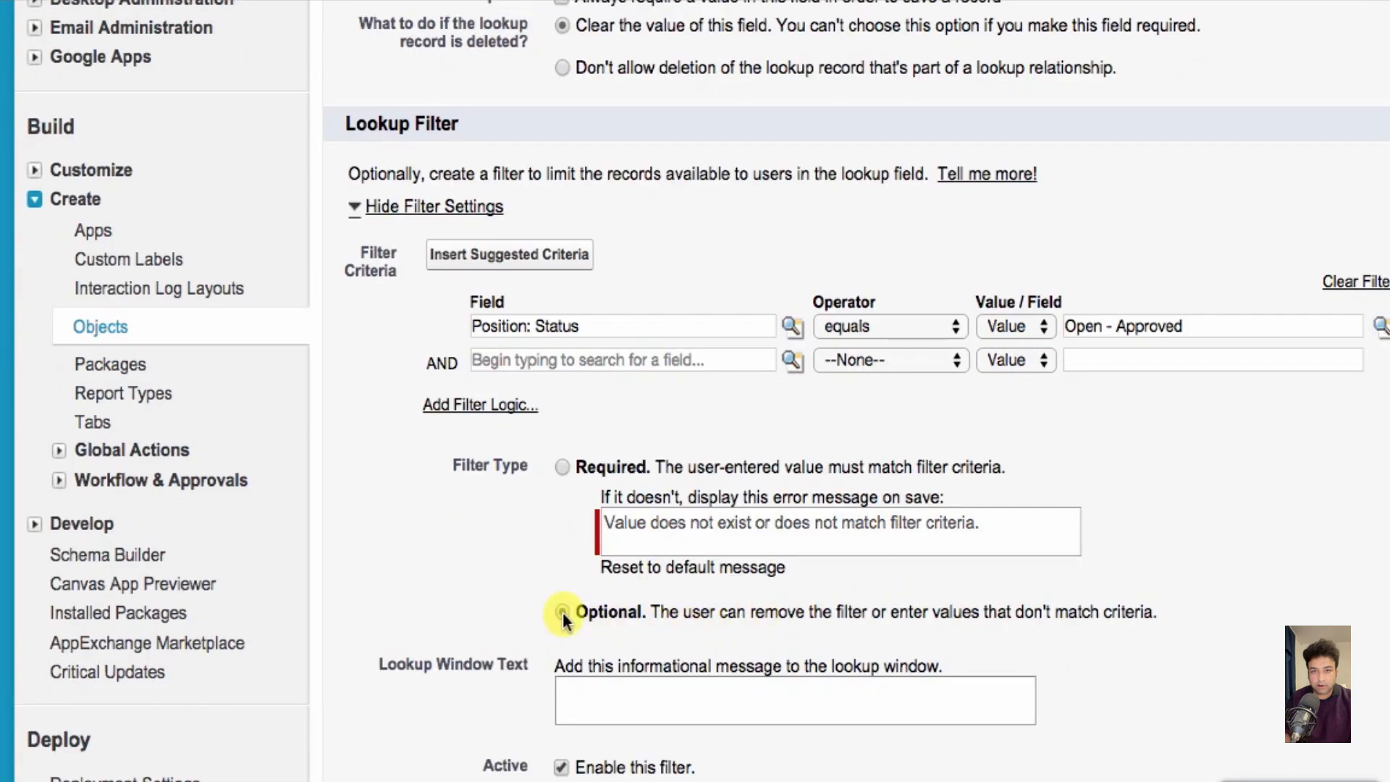
{"action": "scroll", "coordinate": [562, 611], "scroll_direction": "down", "scroll_amount": 8}
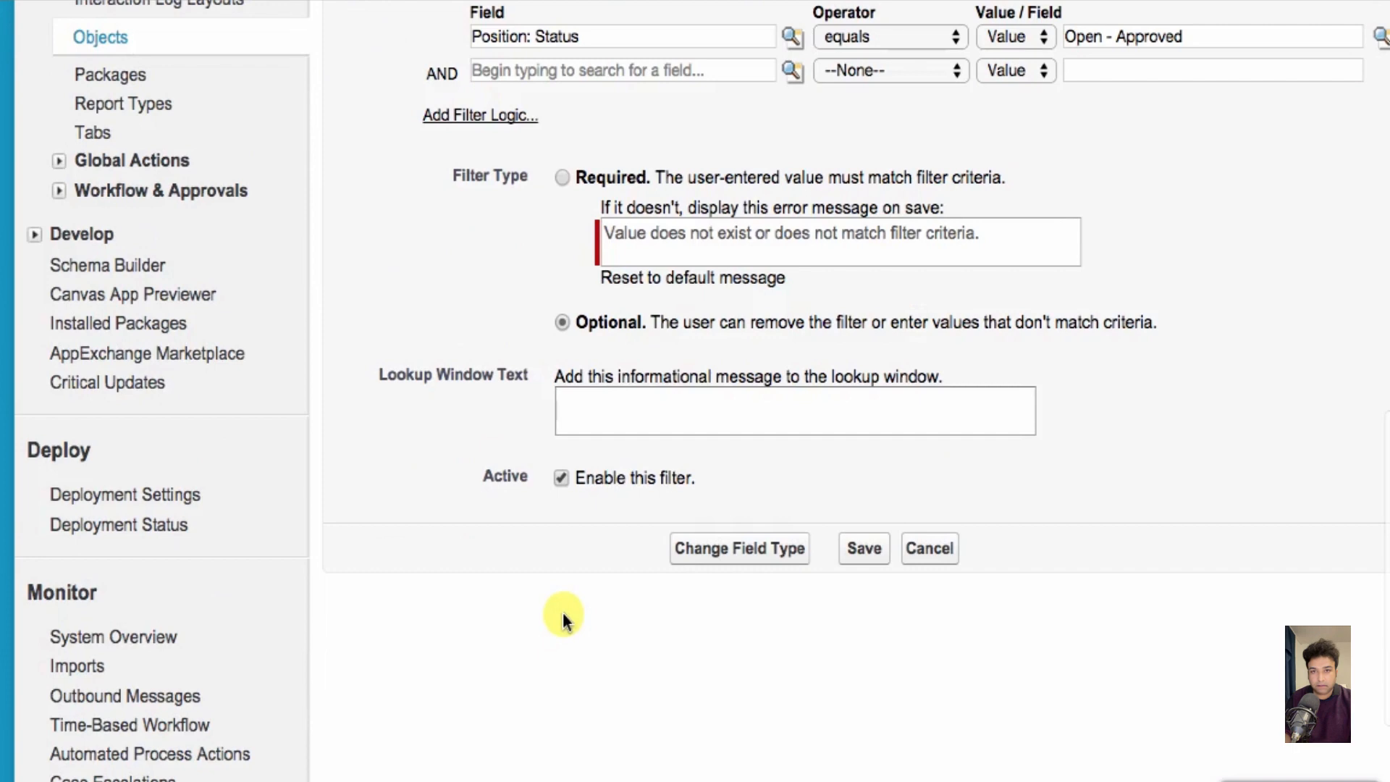
{"action": "left_click", "coordinate": [848, 548]}
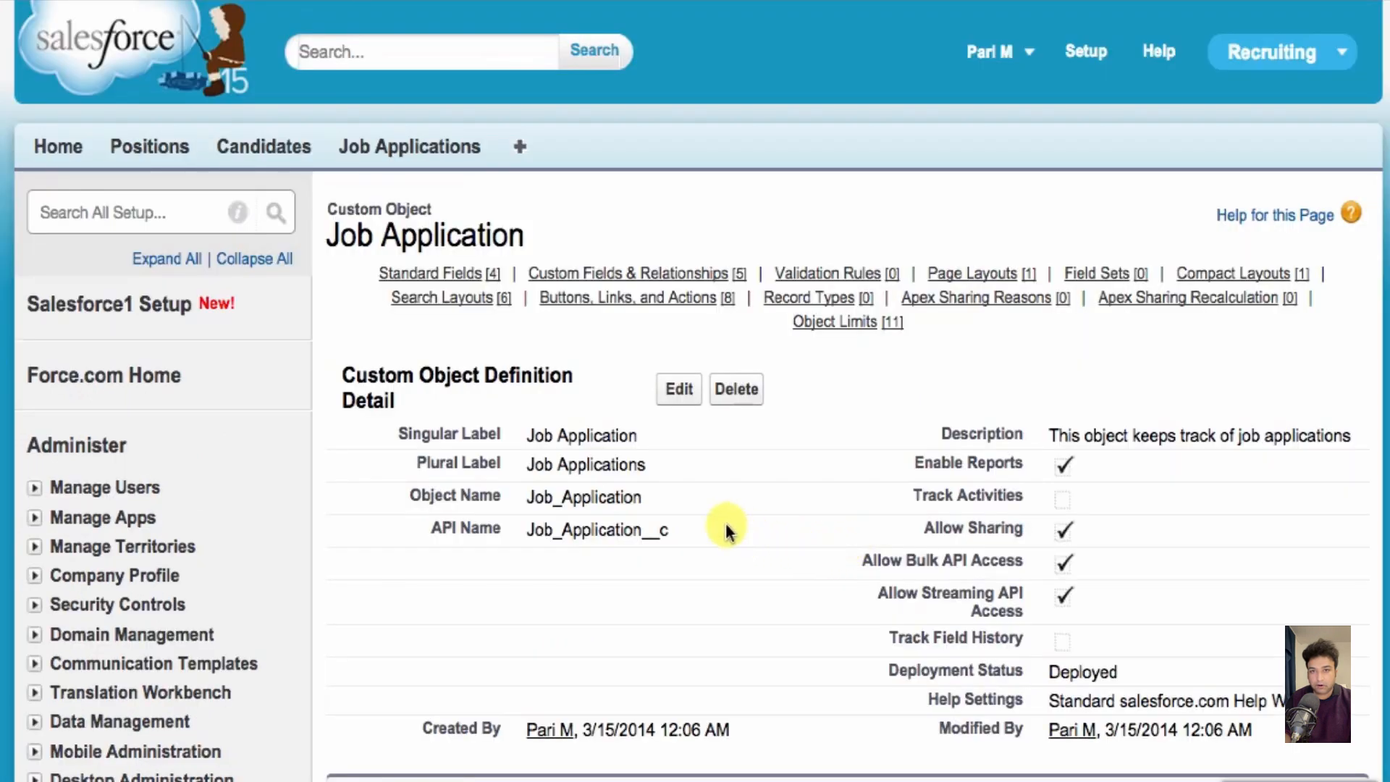
- Start a new job application, open its Position lookup and check the statuses of the filtered positions
{"action": "left_click", "coordinate": [409, 152]}
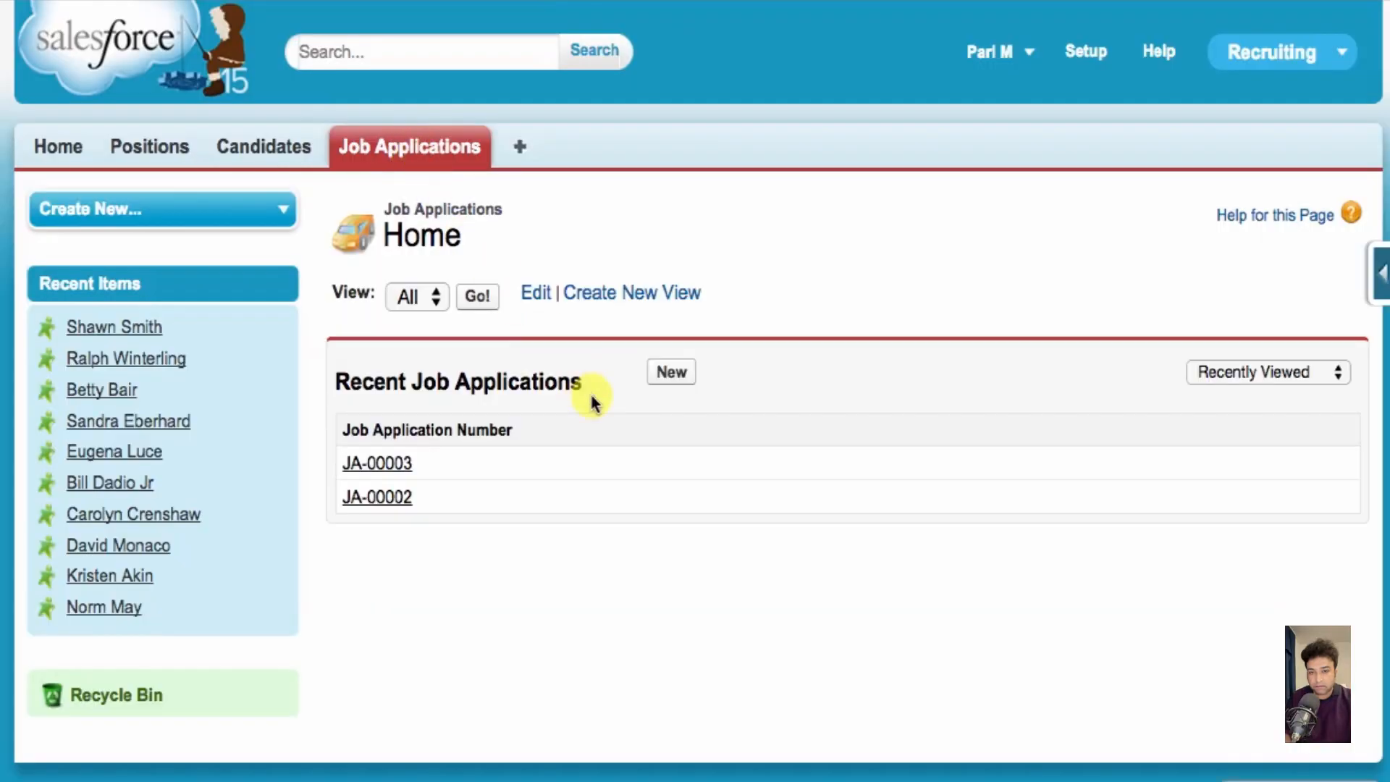
{"action": "left_click", "coordinate": [671, 372]}
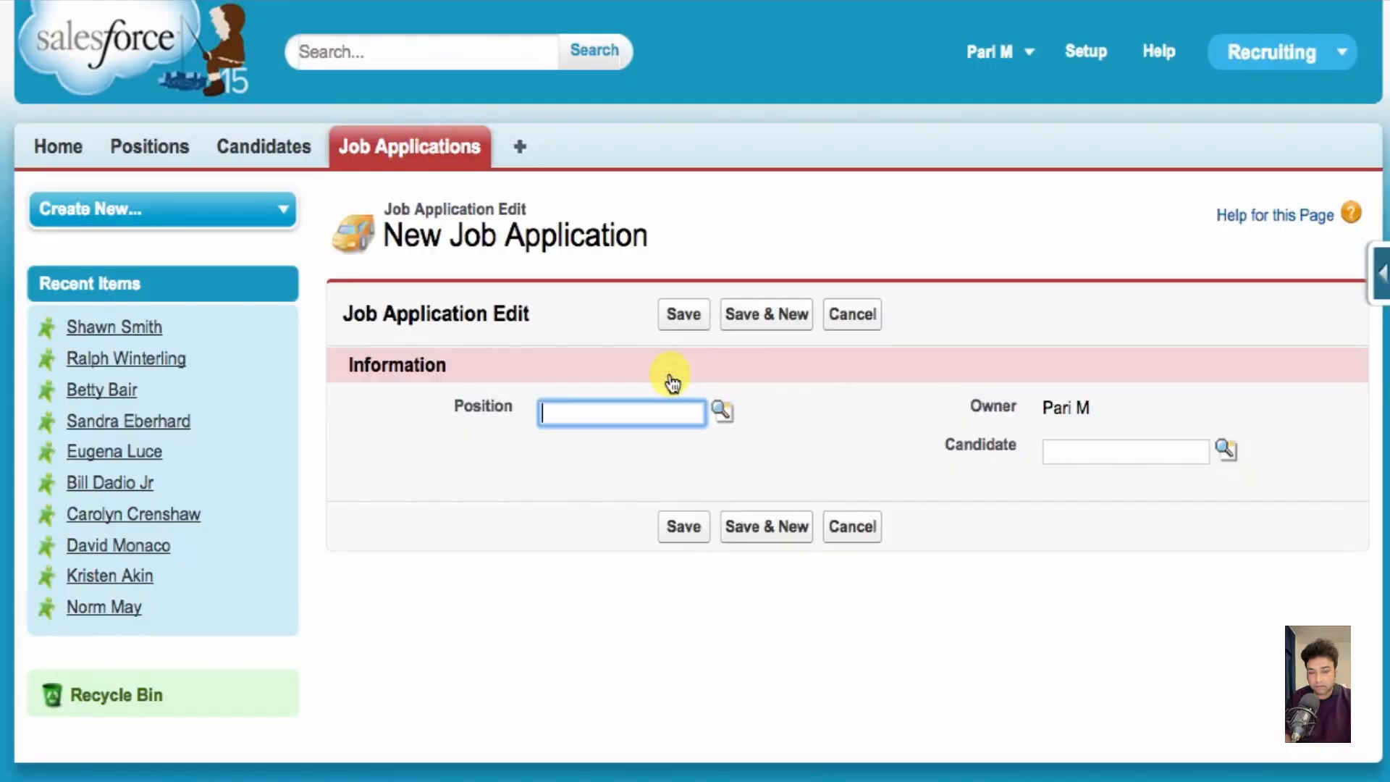
{"action": "left_click", "coordinate": [719, 410]}
{"action": "scroll", "coordinate": [878, 463], "scroll_direction": "down", "scroll_amount": 3}
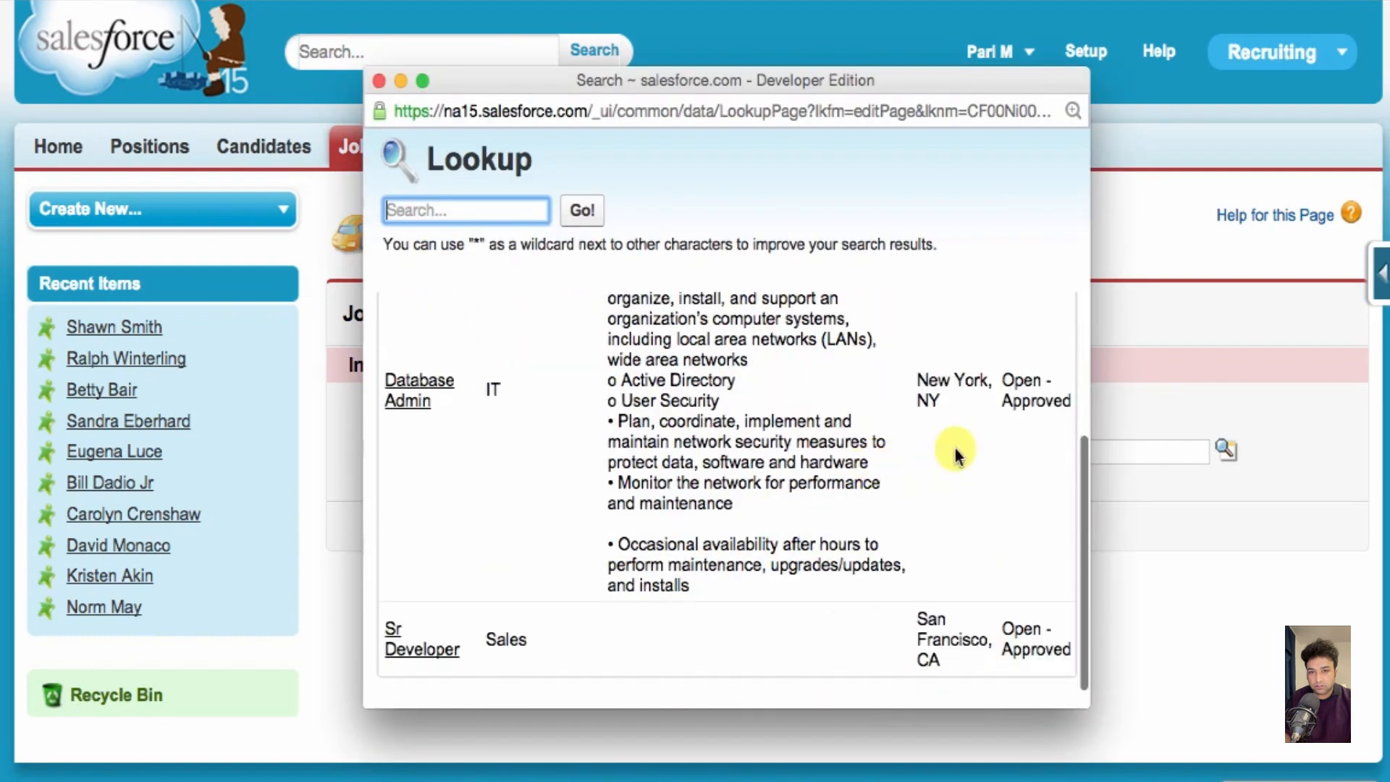
{"action": "left_click_drag", "start_coordinate": [999, 381], "coordinate": [1049, 383]}
{"action": "left_click_drag", "start_coordinate": [1001, 628], "coordinate": [1069, 650]}
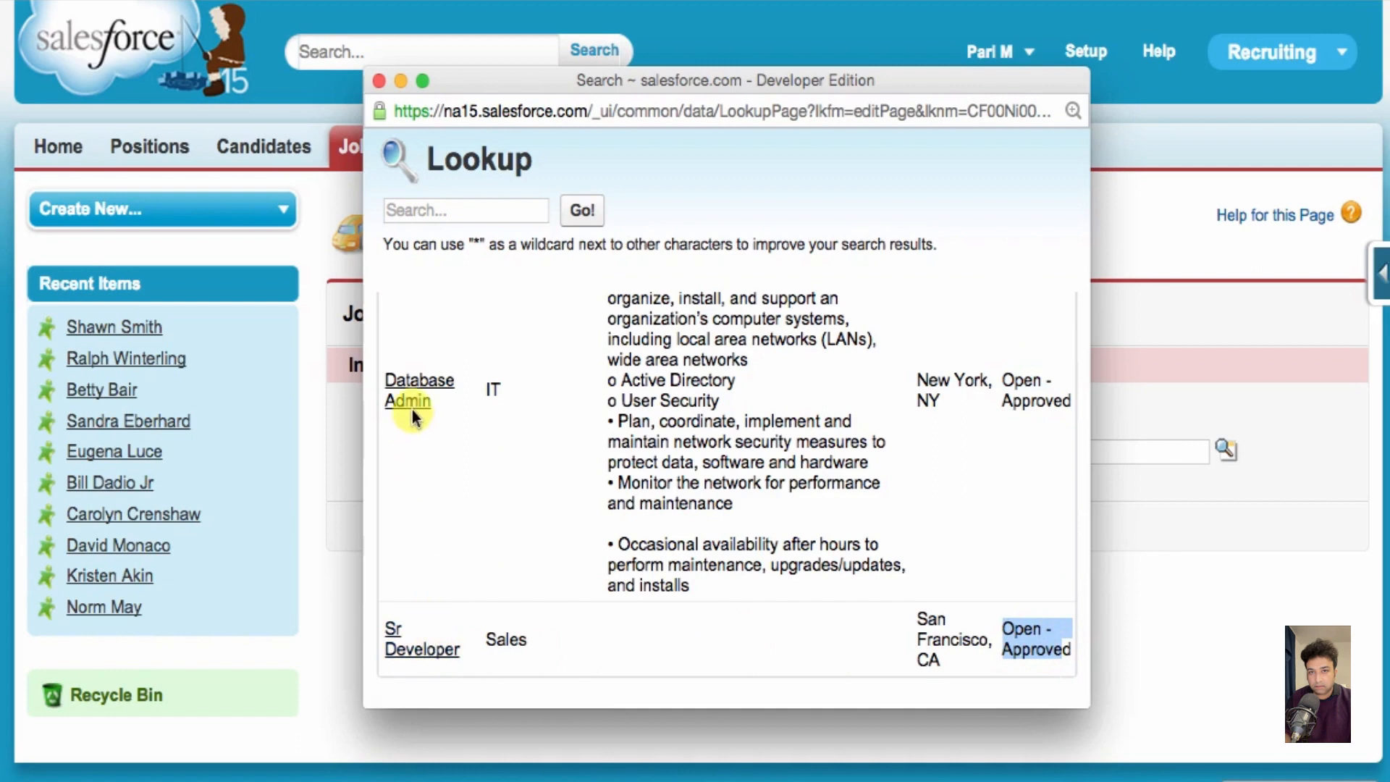
{"action": "scroll", "coordinate": [445, 412], "scroll_direction": "up", "scroll_amount": 3}
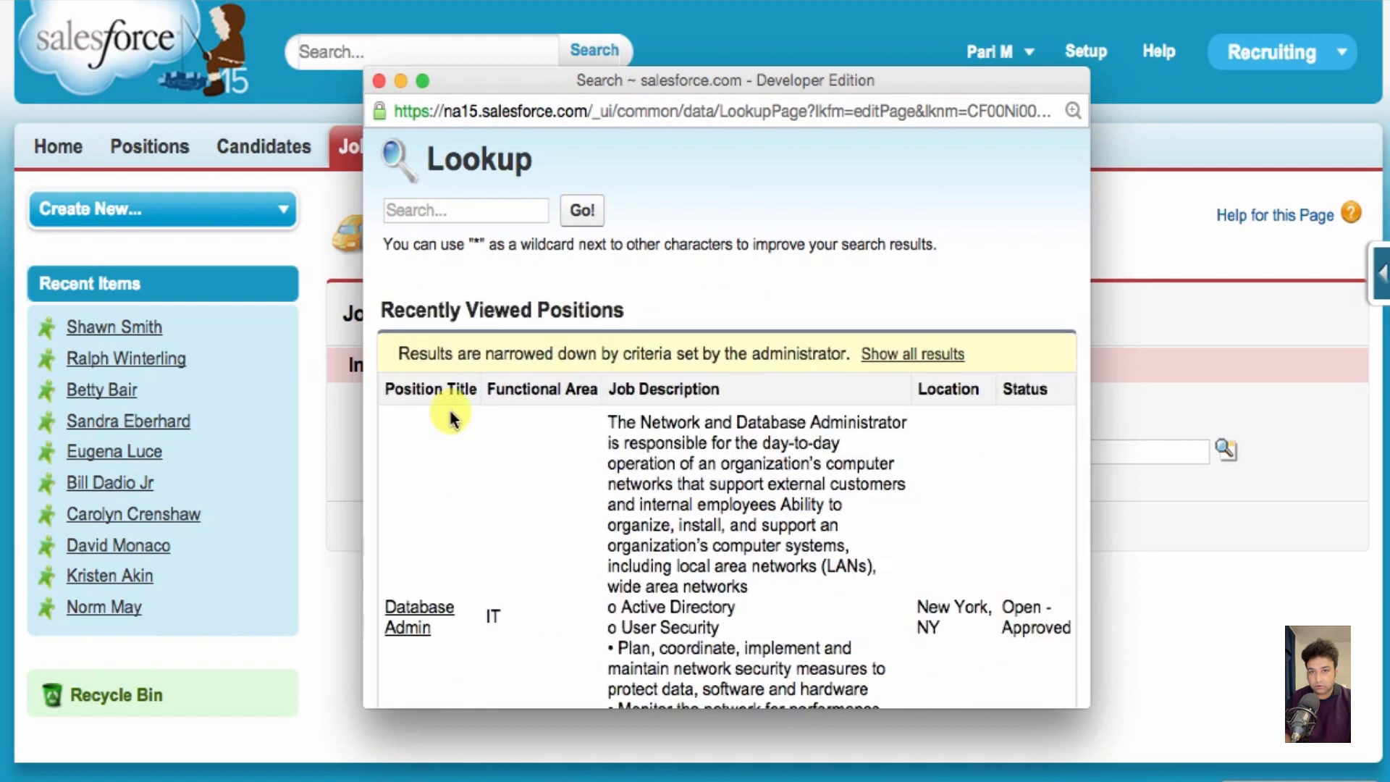
- Show all results in the Position lookup, review the unfiltered positions and their statuses, and close the lookup
{"action": "left_click", "coordinate": [907, 356]}
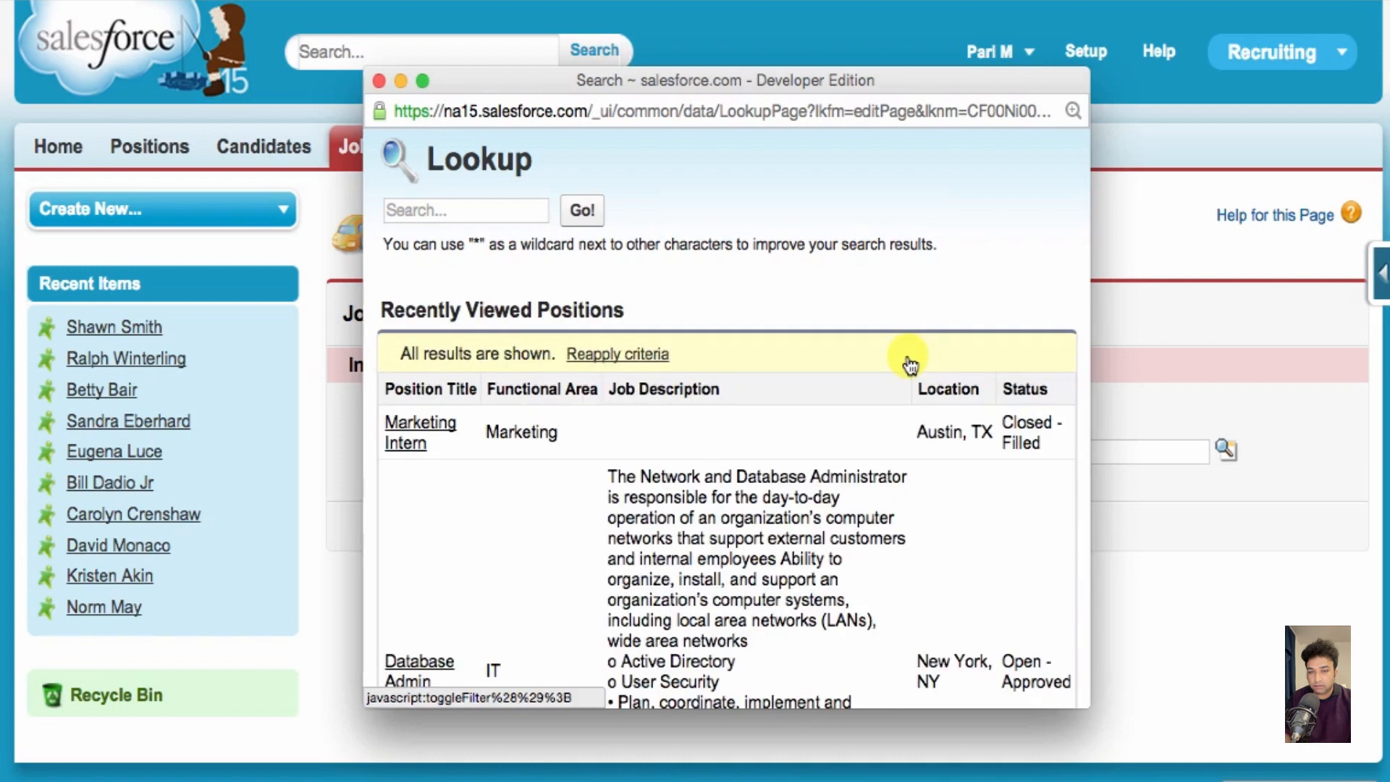
{"action": "scroll", "coordinate": [907, 364], "scroll_direction": "down", "scroll_amount": 2}
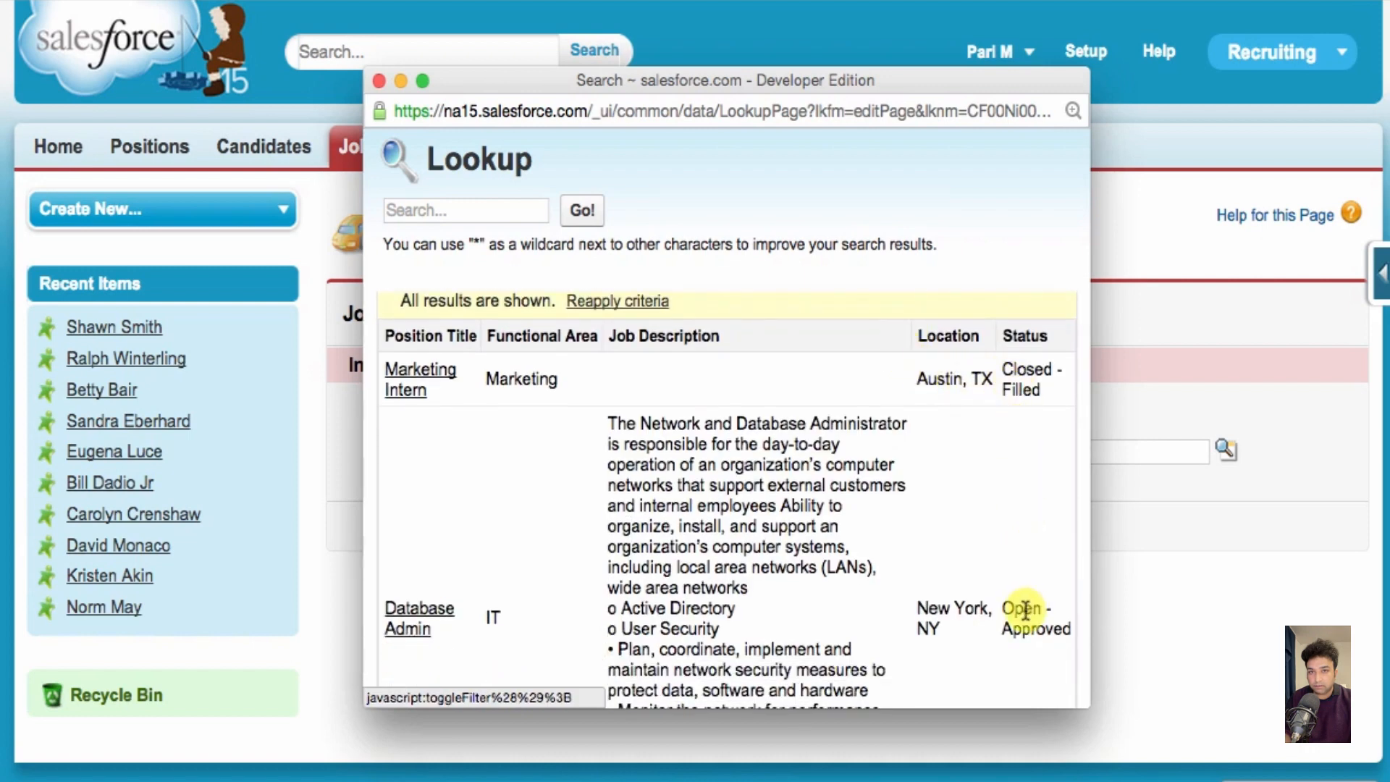
{"action": "scroll", "coordinate": [1020, 608], "scroll_direction": "down", "scroll_amount": 5}
{"action": "scroll", "coordinate": [1013, 597], "scroll_direction": "up", "scroll_amount": 3}
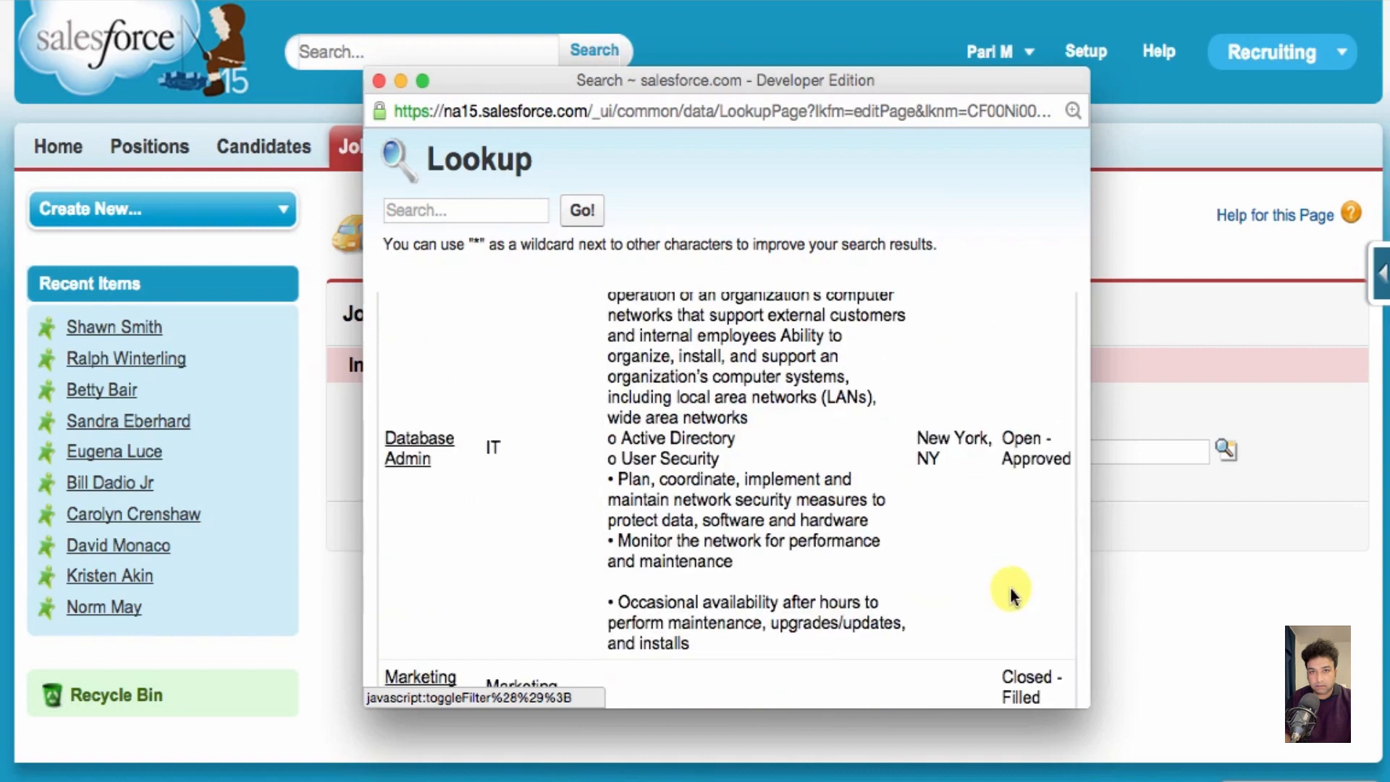
{"action": "left_click", "coordinate": [378, 80]}
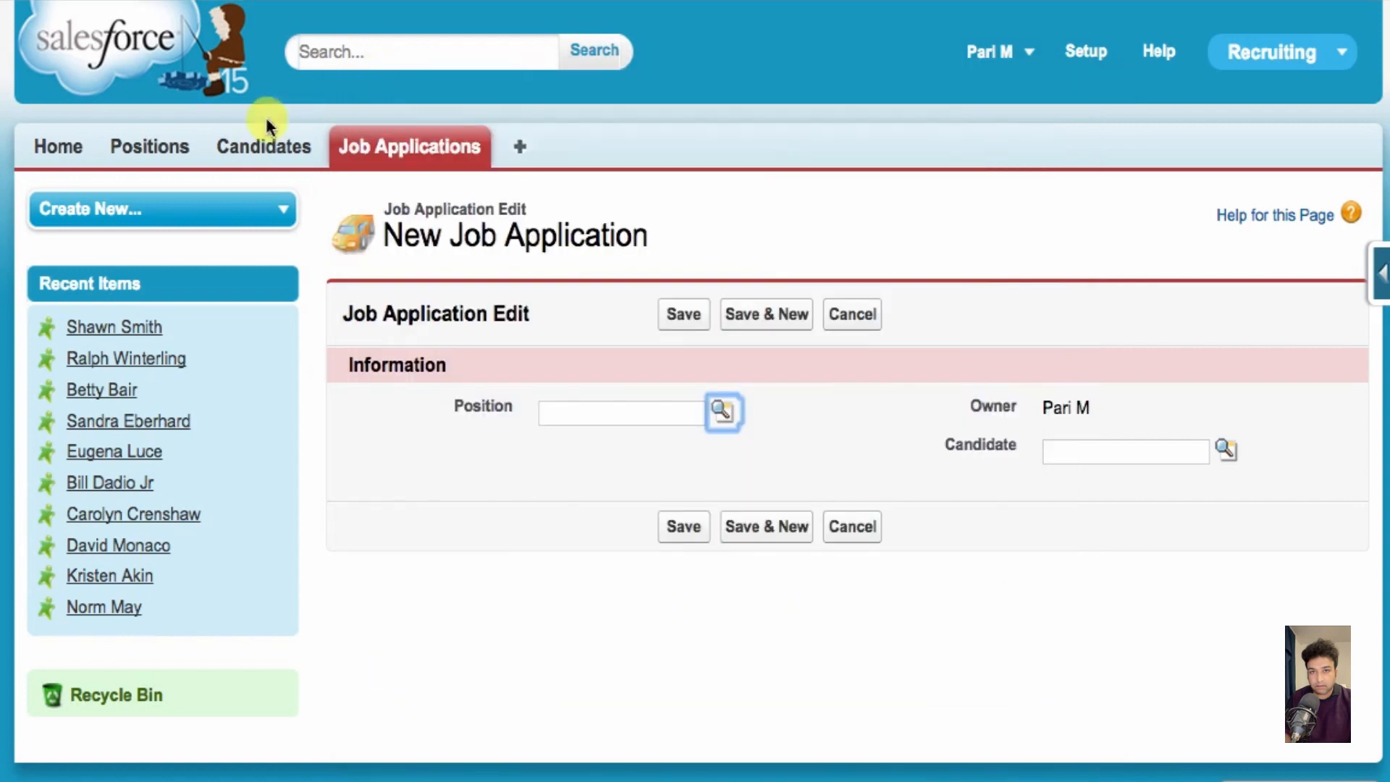
- Start a new list view for Positions and name it "Closed Positions where travel needed", accepting the generated unique name
{"action": "left_click", "coordinate": [126, 149]}
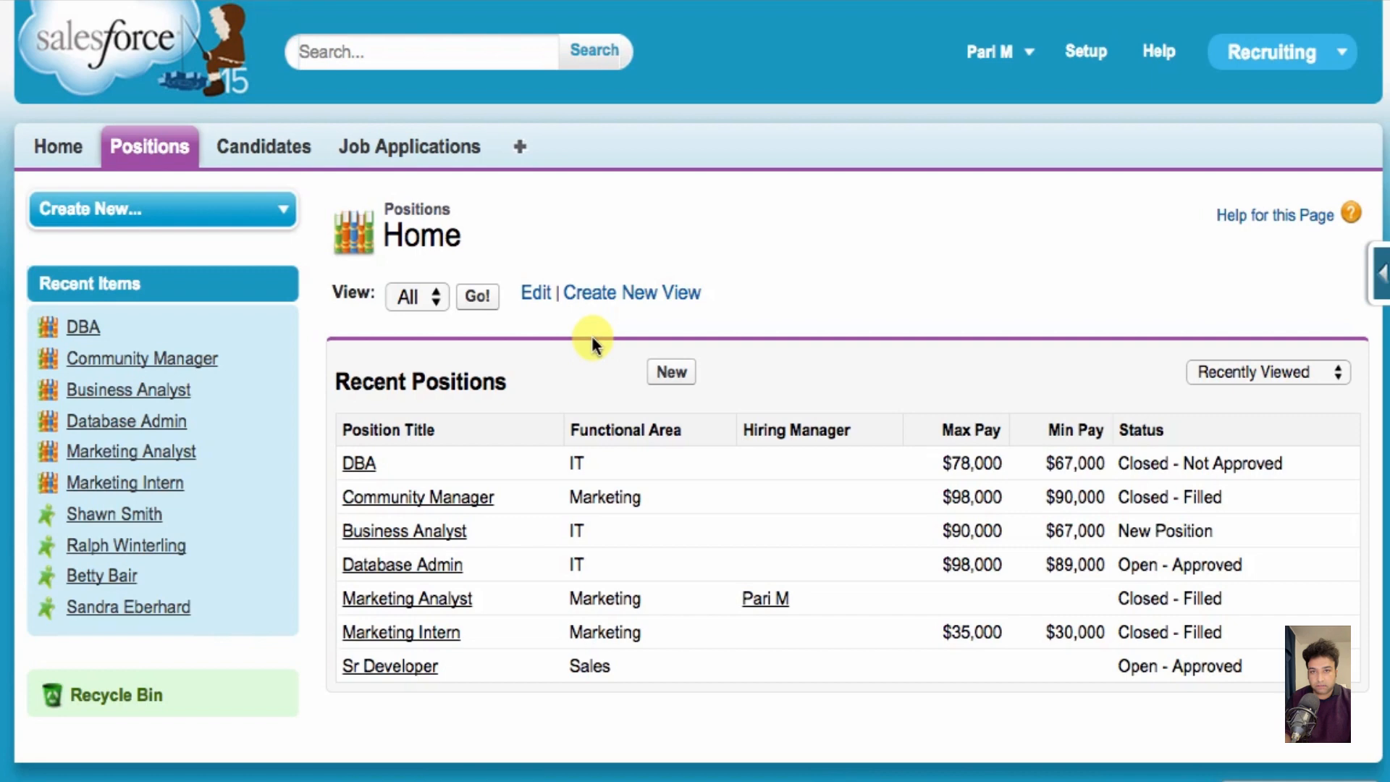
{"action": "left_click", "coordinate": [610, 295]}
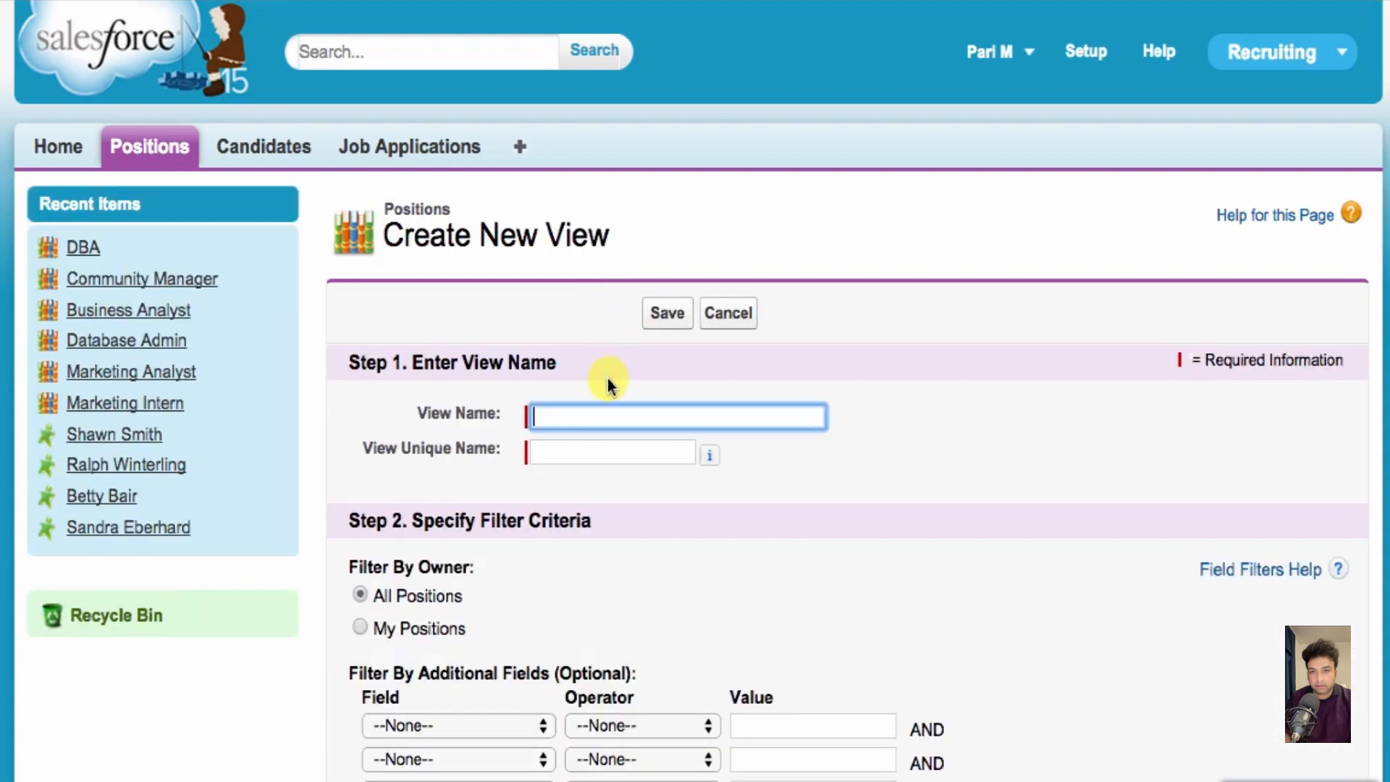
{"action": "left_click", "coordinate": [600, 413]}
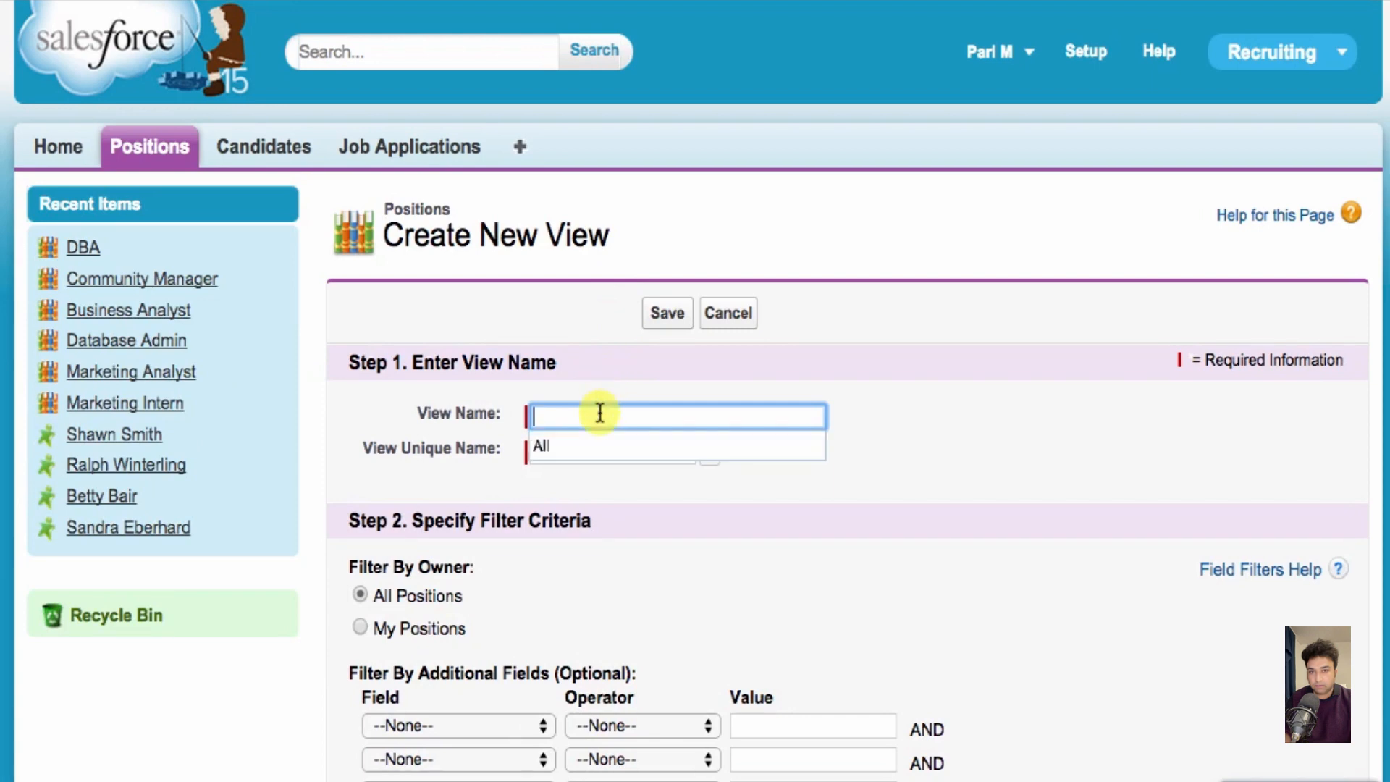
{"action": "left_click", "coordinate": [600, 412]}
{"action": "left_click", "coordinate": [600, 412]}
{"action": "type", "text": "Closed Positions "}
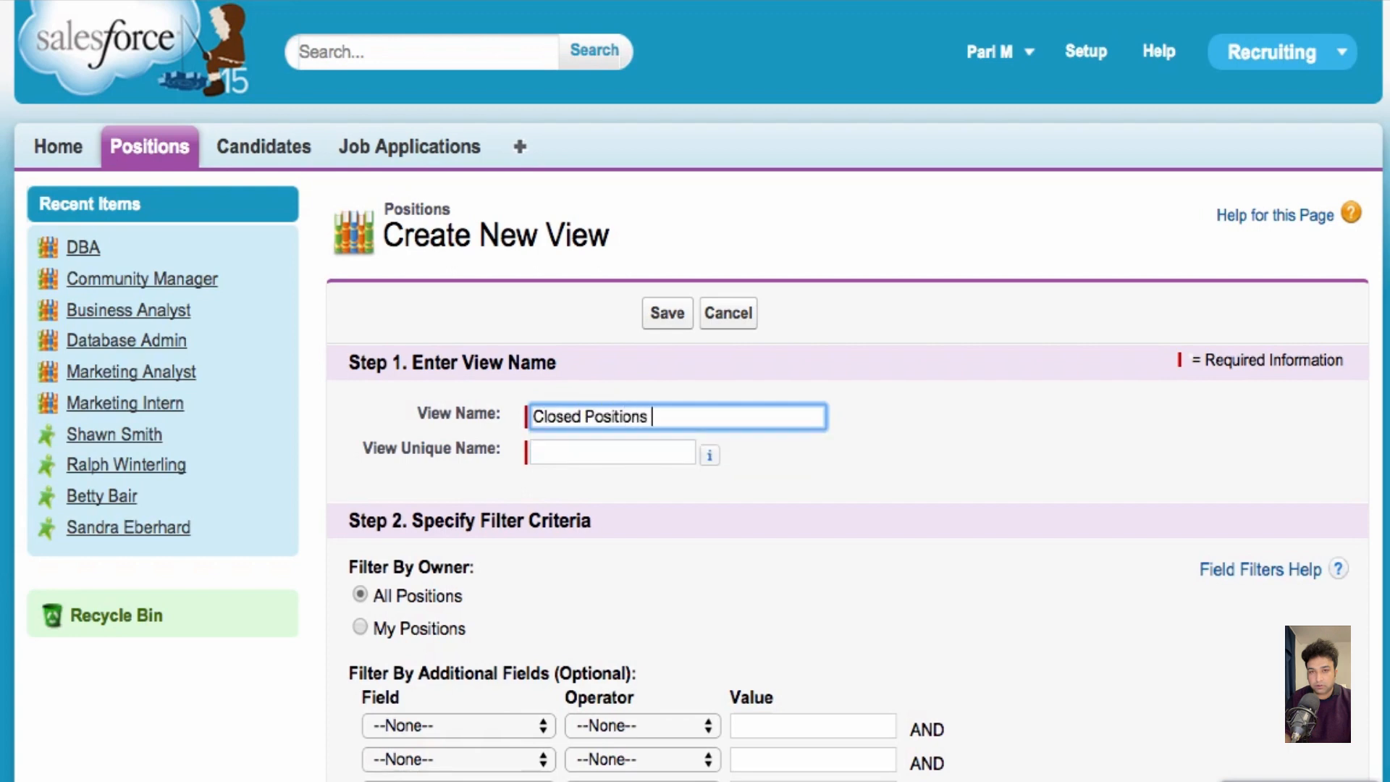
{"action": "type", "text": "where travel nee"}
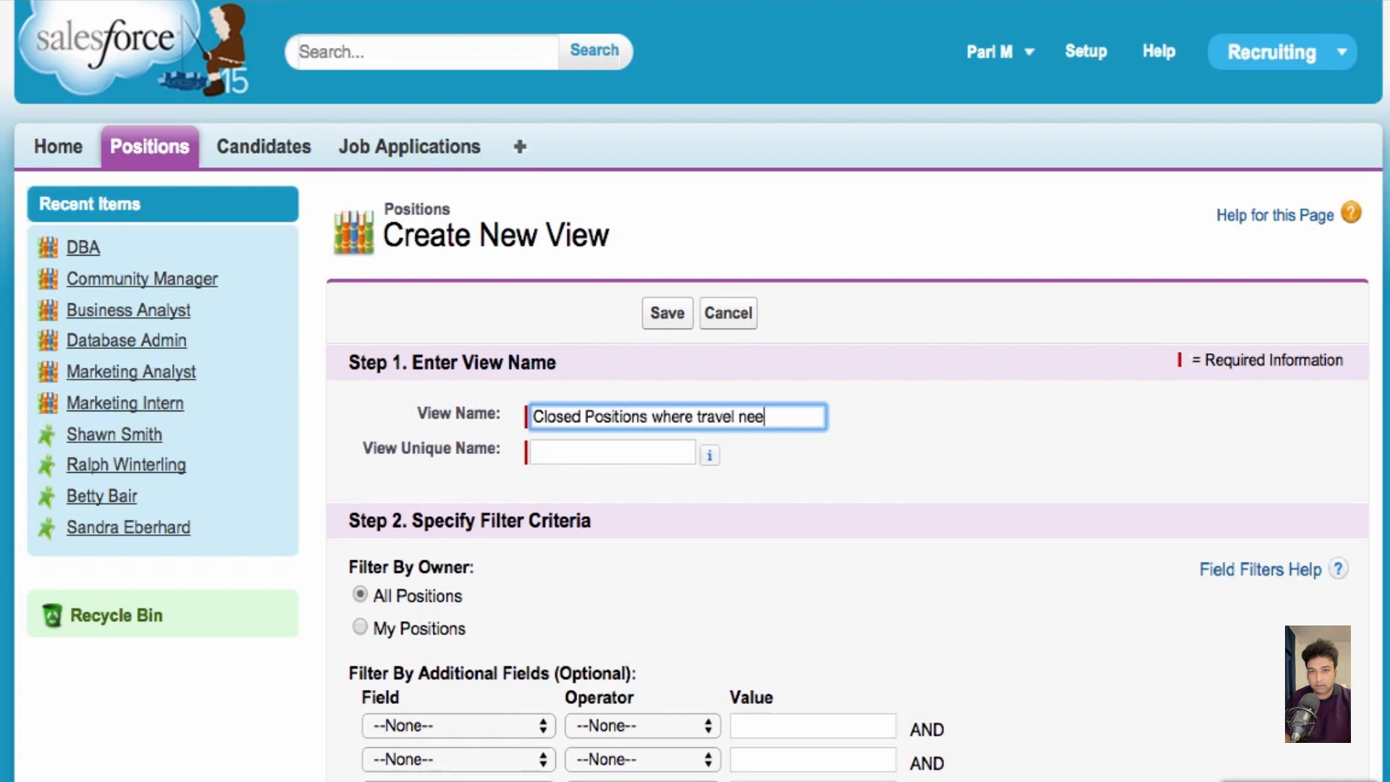
{"action": "type", "text": "ded"}
{"action": "key", "text": "Tab"}
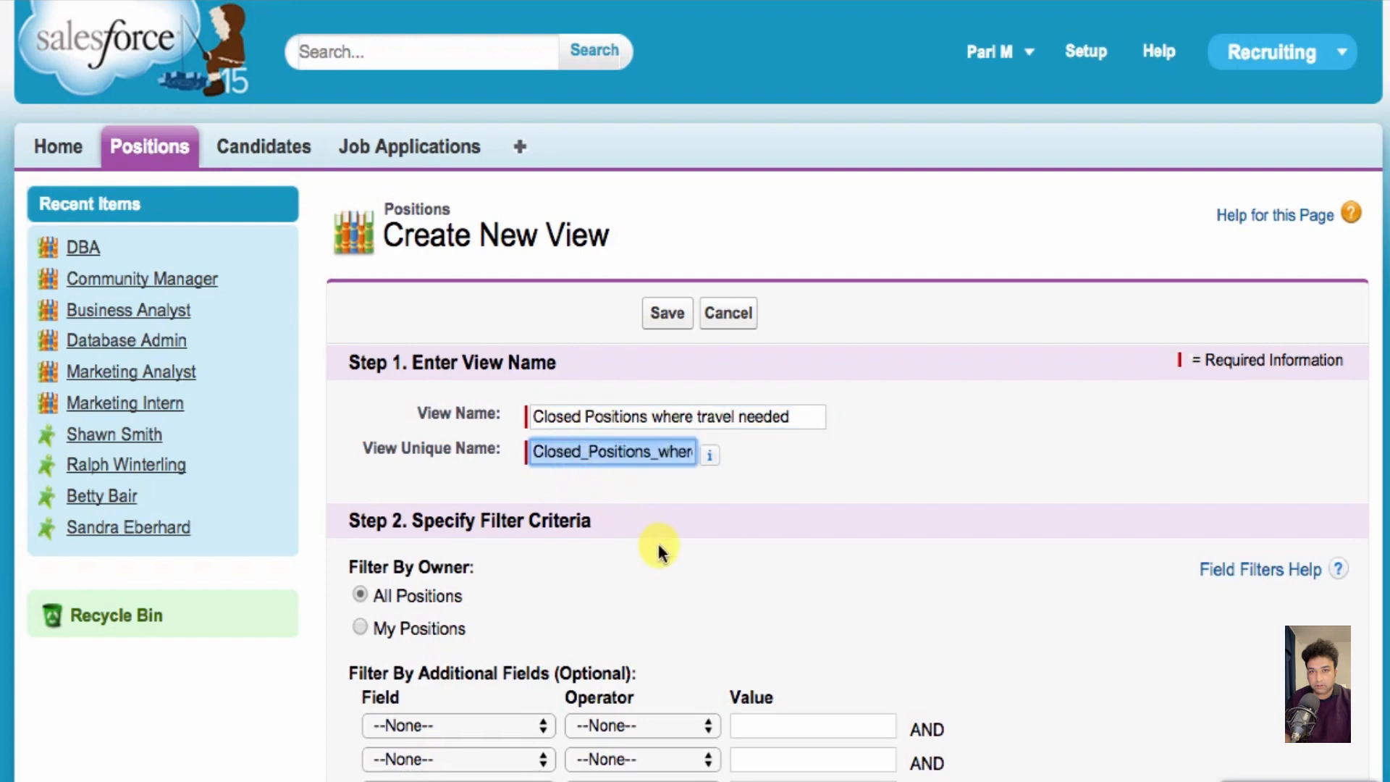
- Filter the view by All Positions and add the criterion Travel Required equals True
{"action": "scroll", "coordinate": [658, 543], "scroll_direction": "down", "scroll_amount": 2}
{"action": "scroll", "coordinate": [657, 543], "scroll_direction": "down", "scroll_amount": 3}
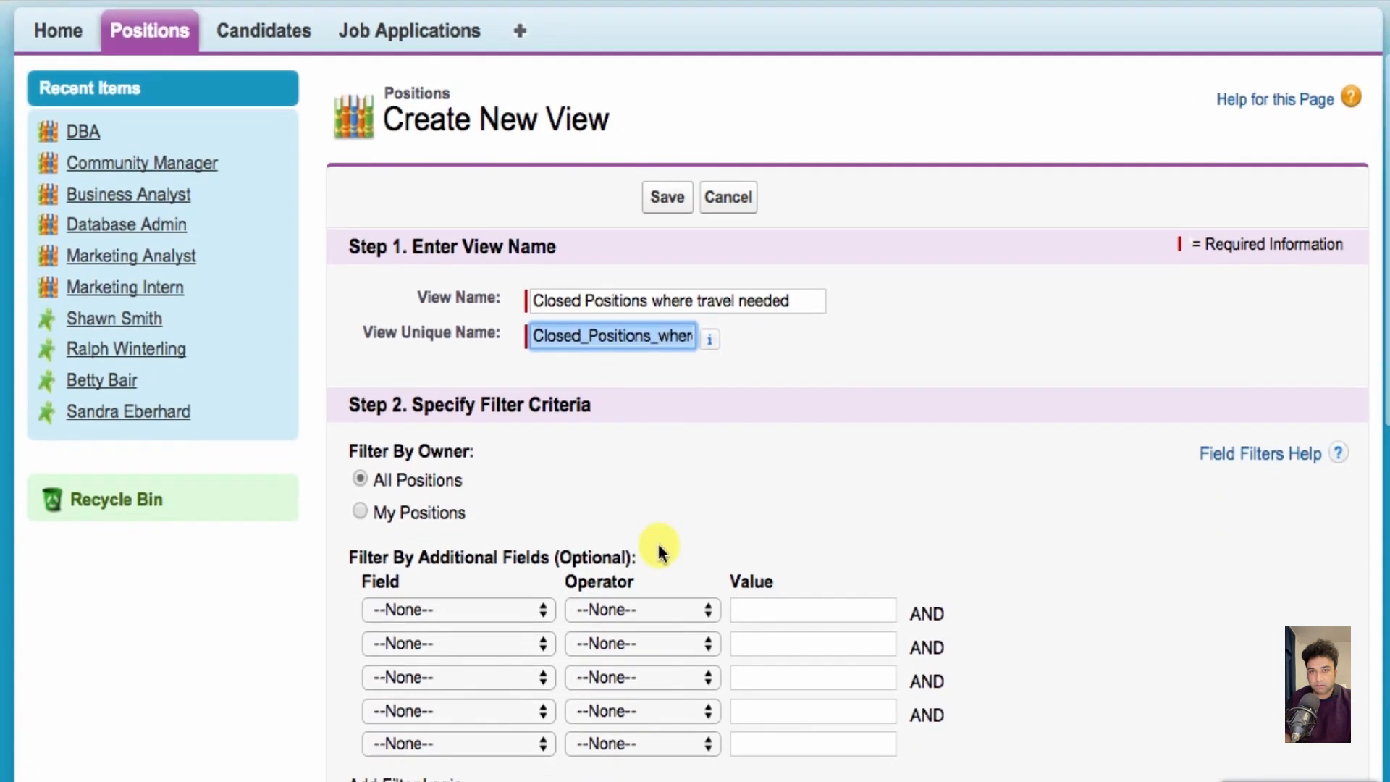
{"action": "scroll", "coordinate": [659, 547], "scroll_direction": "down", "scroll_amount": 2}
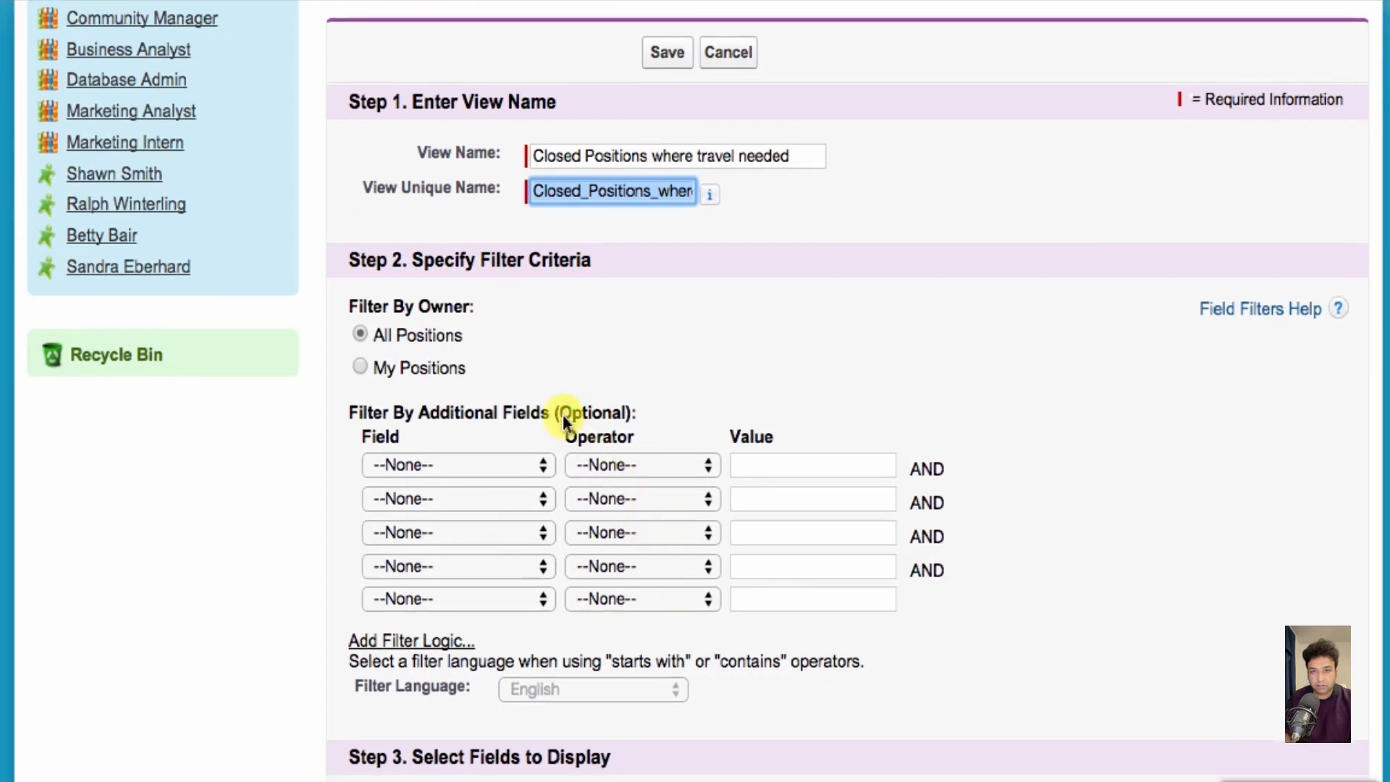
{"action": "left_click", "coordinate": [361, 336]}
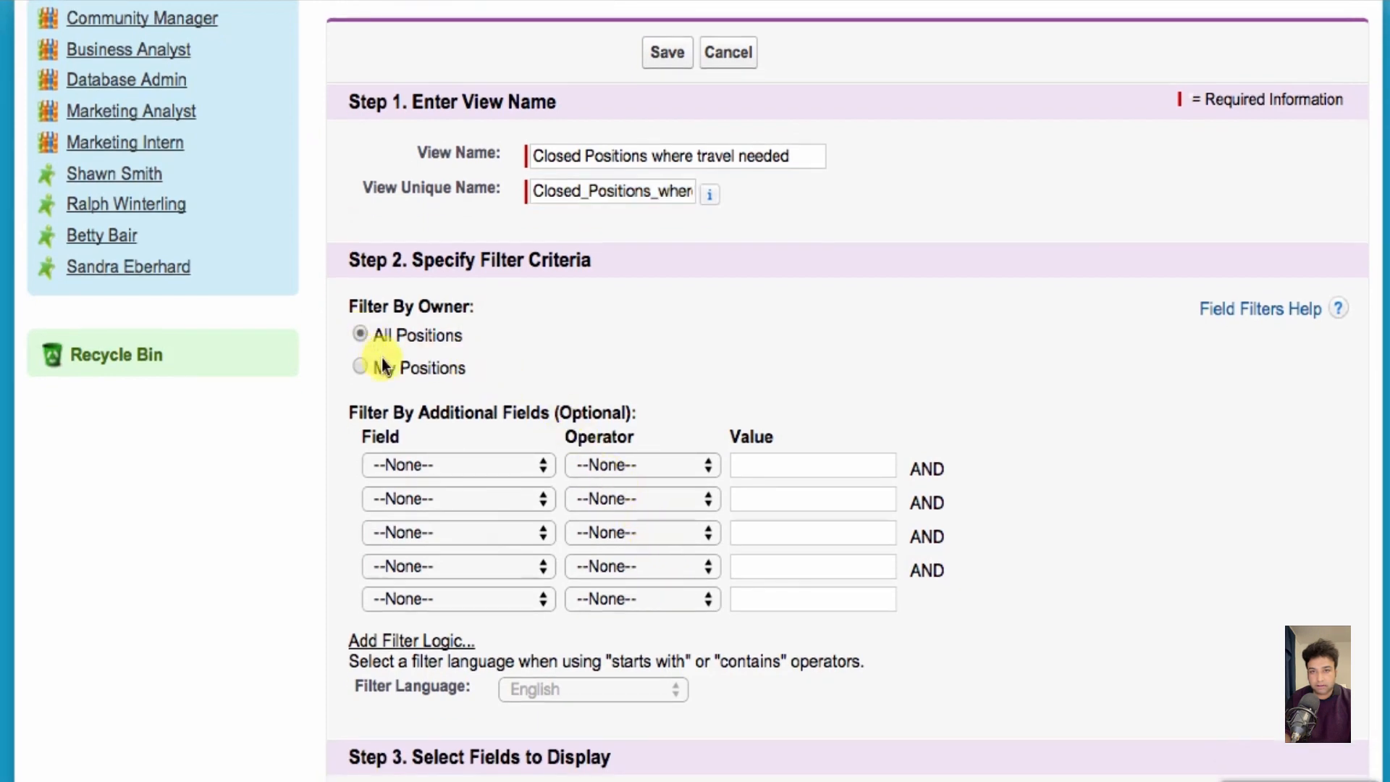
{"action": "left_click", "coordinate": [489, 463]}
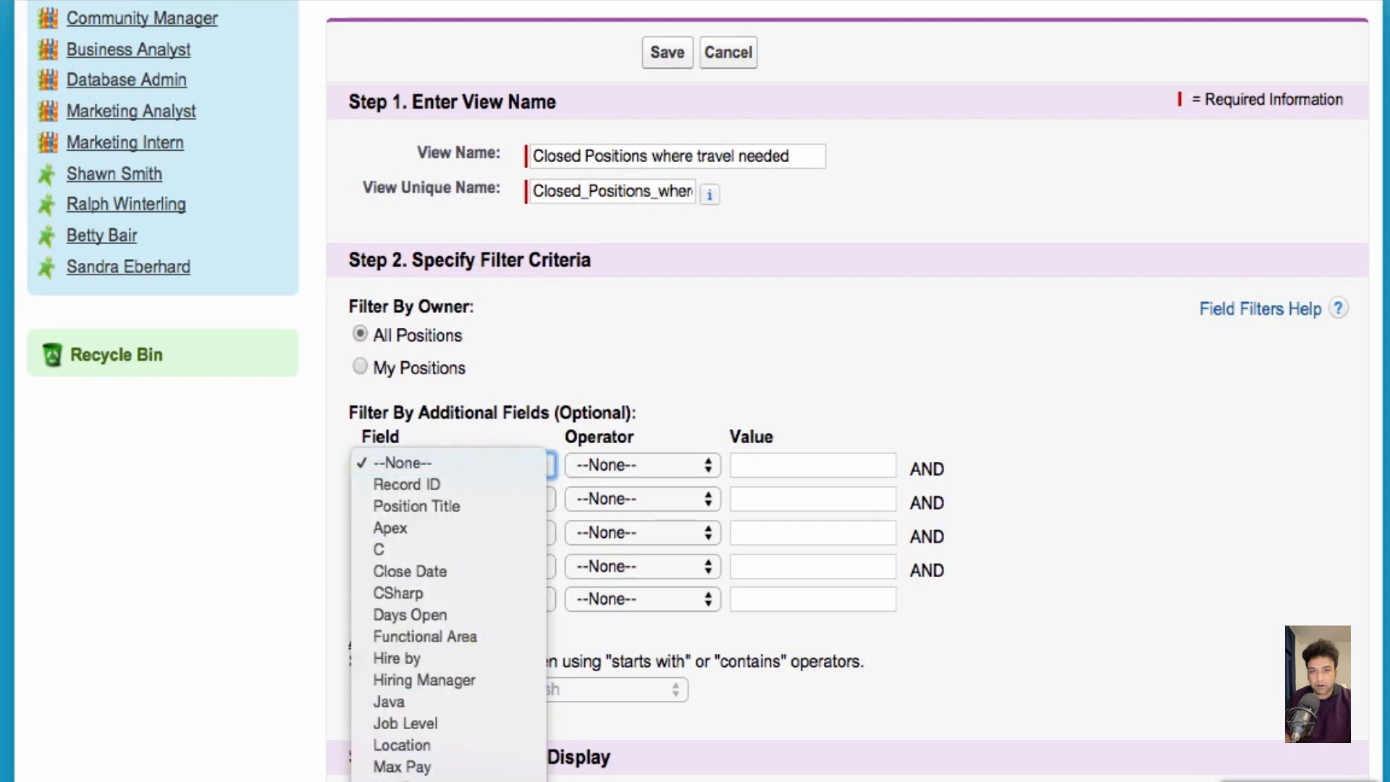
{"action": "left_click", "coordinate": [489, 464]}
{"action": "left_click", "coordinate": [812, 466]}
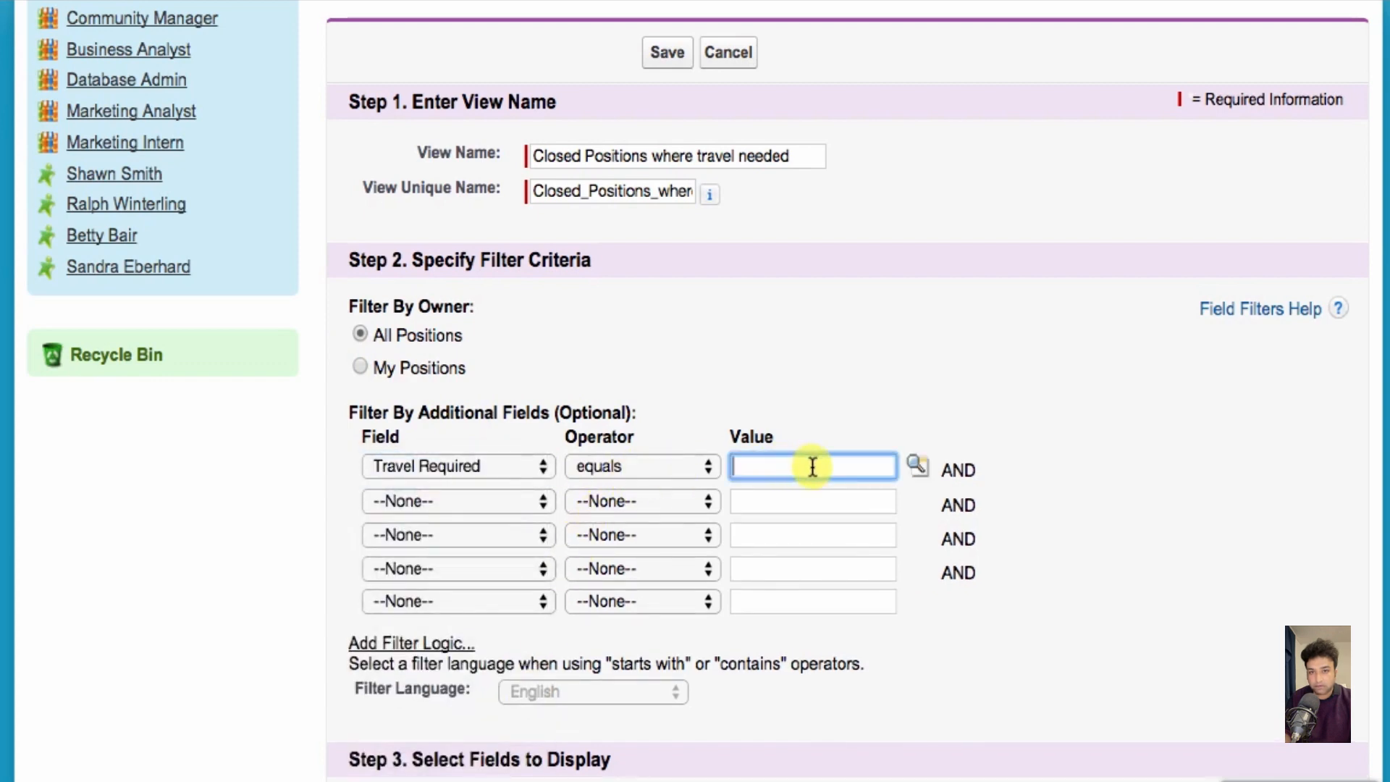
{"action": "left_click", "coordinate": [918, 467]}
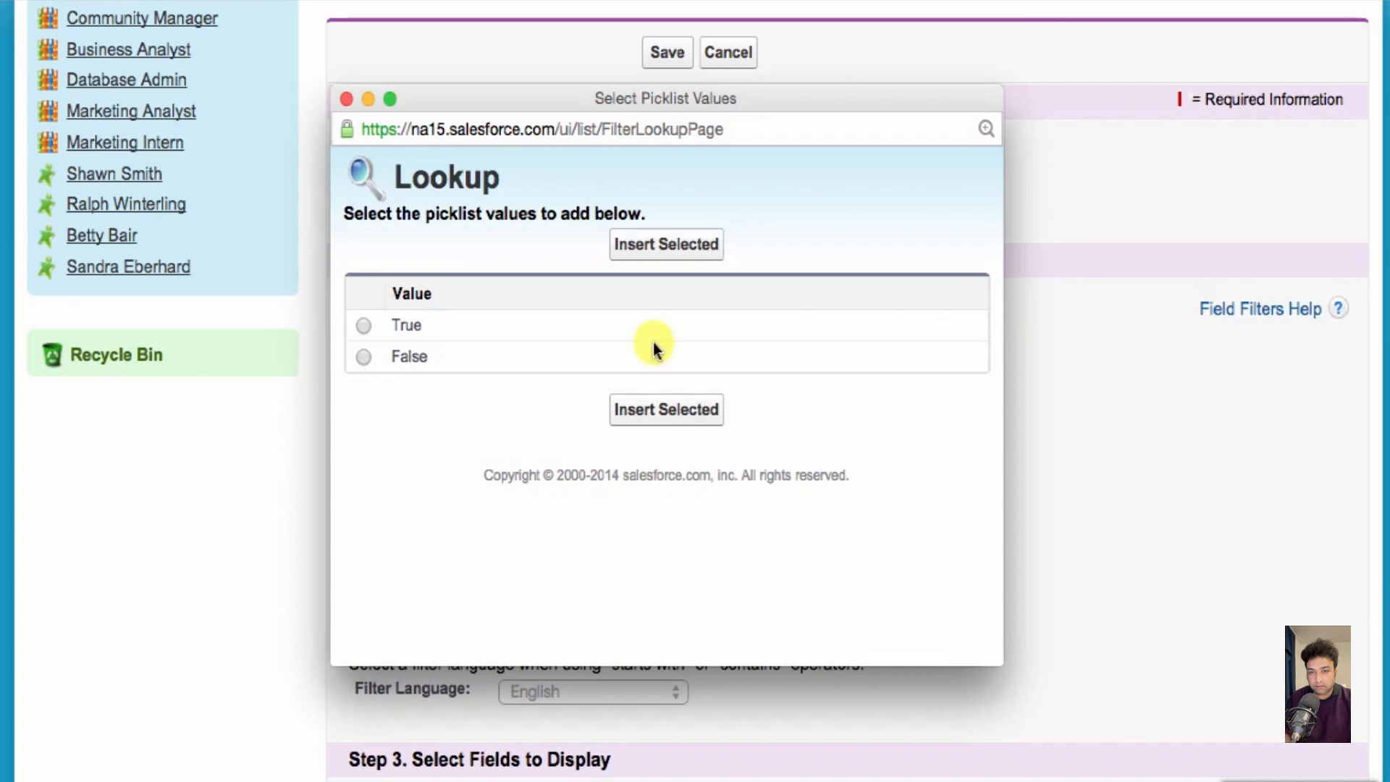
{"action": "left_click", "coordinate": [364, 327]}
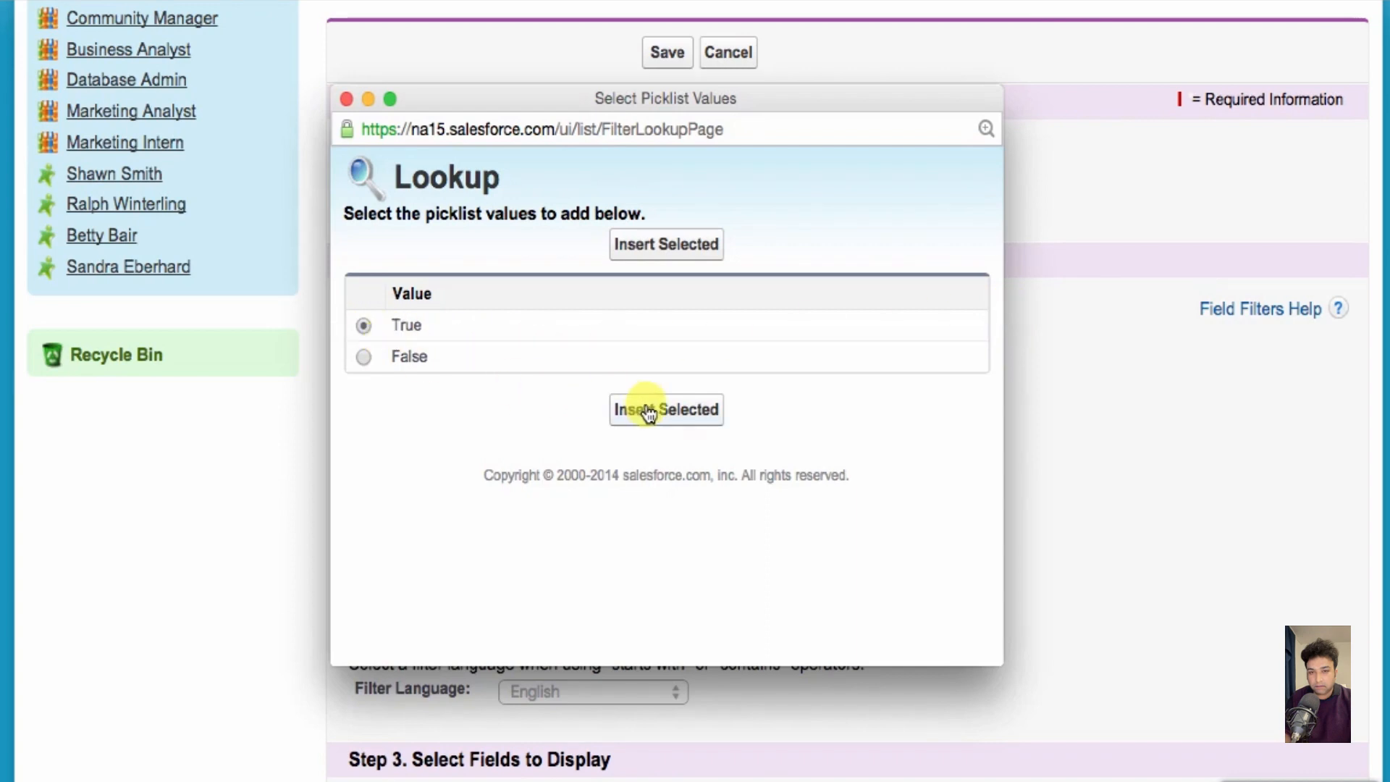
{"action": "left_click", "coordinate": [637, 408]}
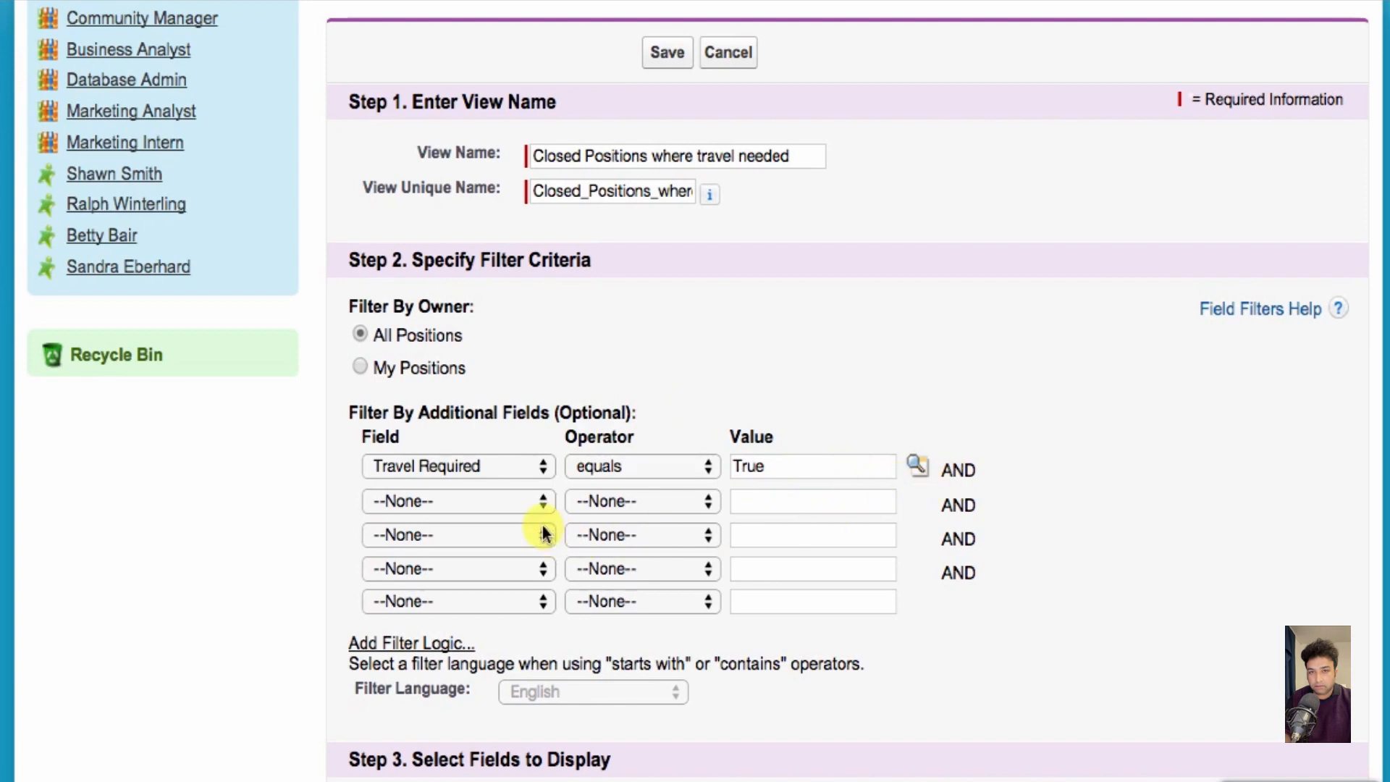
- Add a second filter criterion with Status equal to the closed picklist values, starting with Closed - Filled
{"action": "scroll", "coordinate": [541, 521], "scroll_direction": "down", "scroll_amount": 1}
{"action": "scroll", "coordinate": [541, 529], "scroll_direction": "down", "scroll_amount": 2}
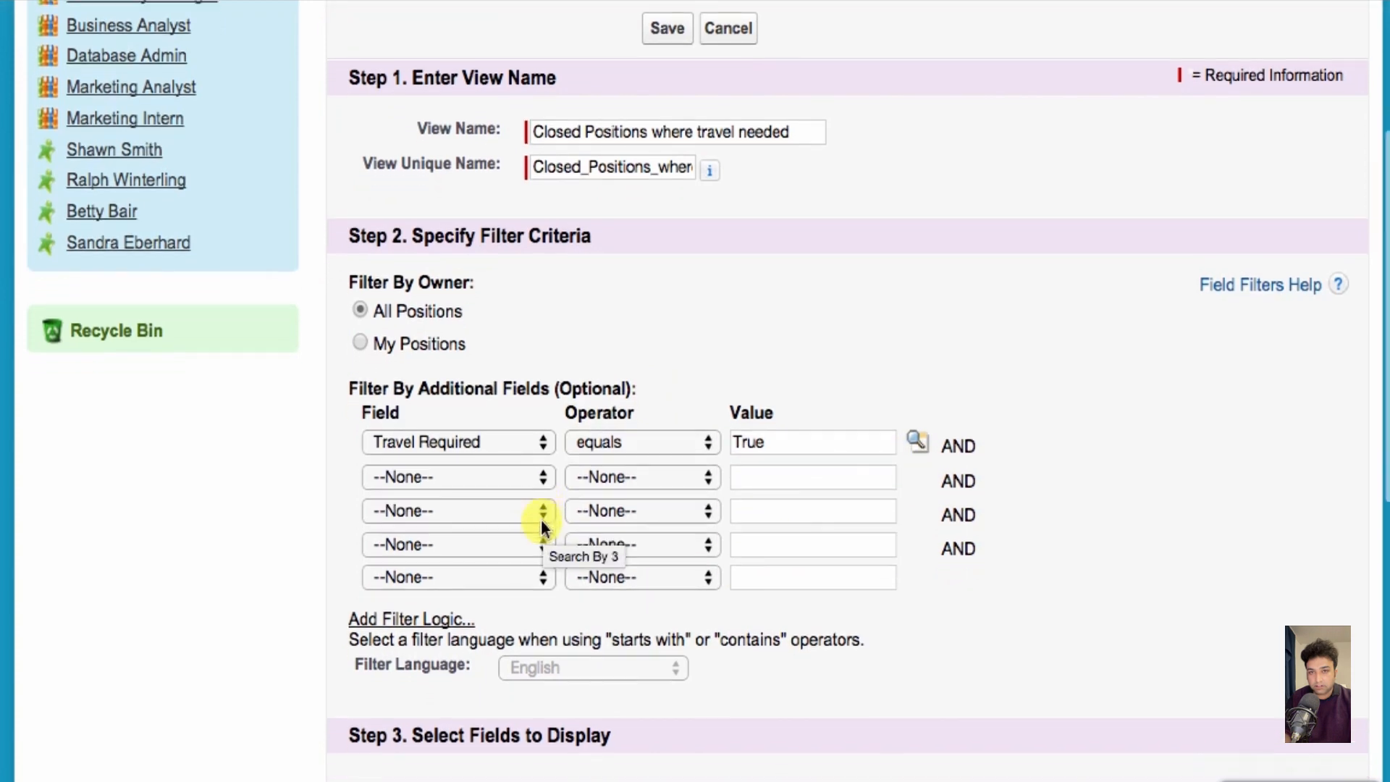
{"action": "left_click", "coordinate": [542, 476]}
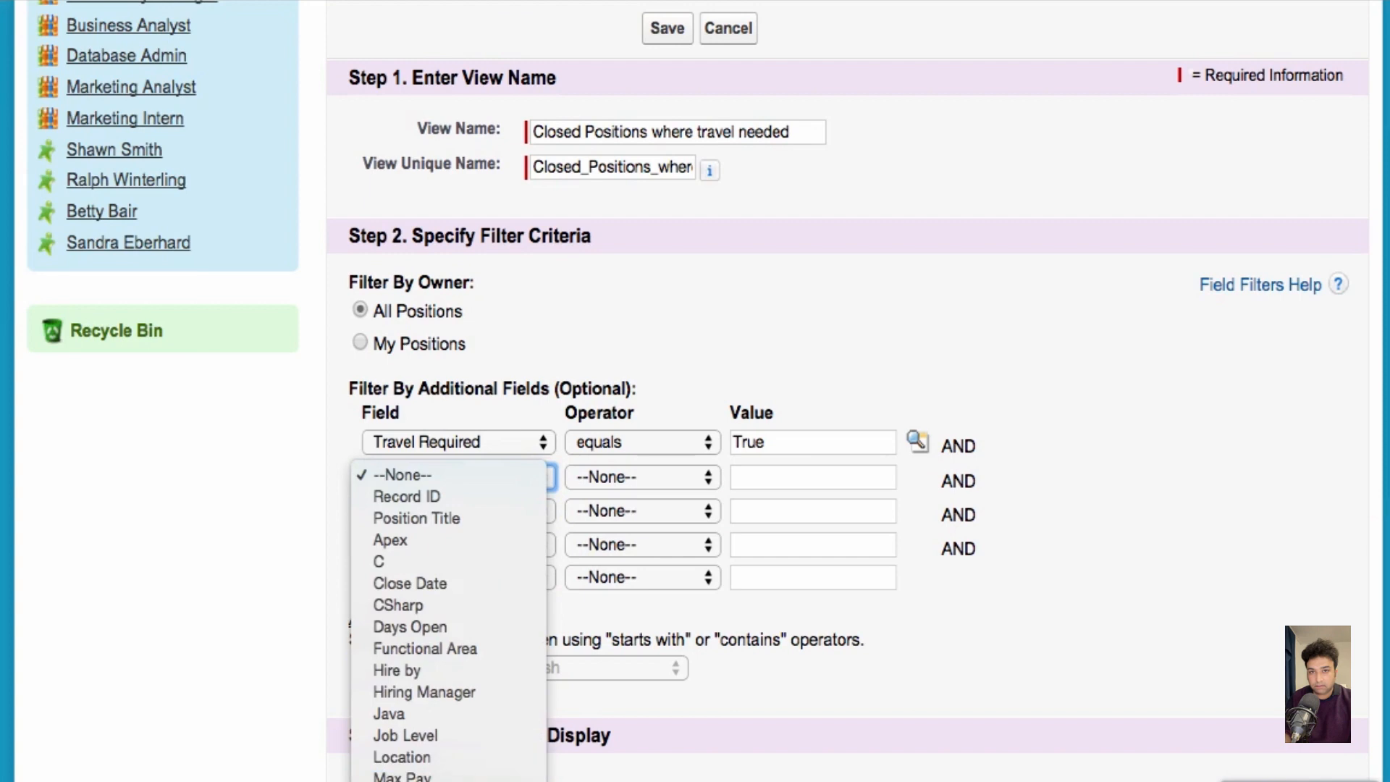
{"action": "left_click", "coordinate": [478, 780]}
{"action": "left_click", "coordinate": [800, 475]}
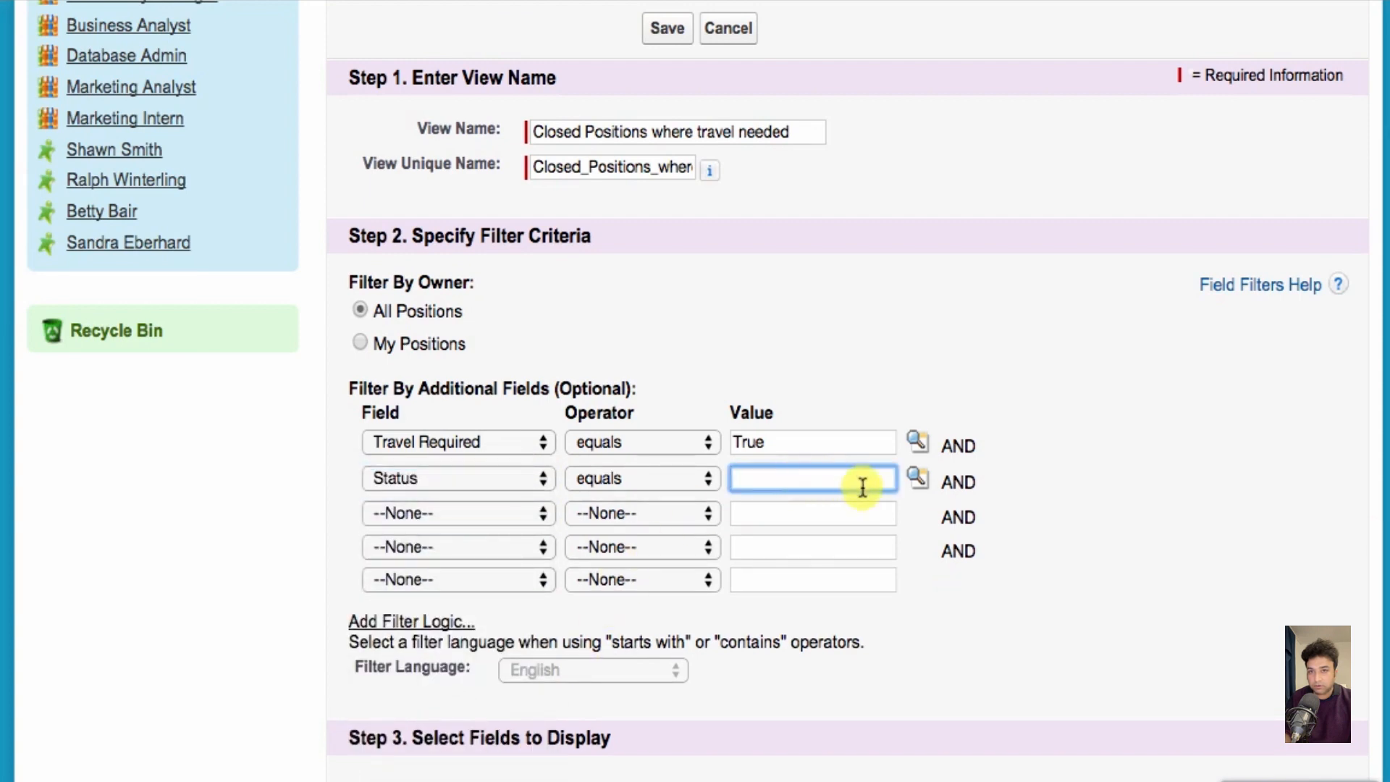
{"action": "left_click", "coordinate": [916, 477]}
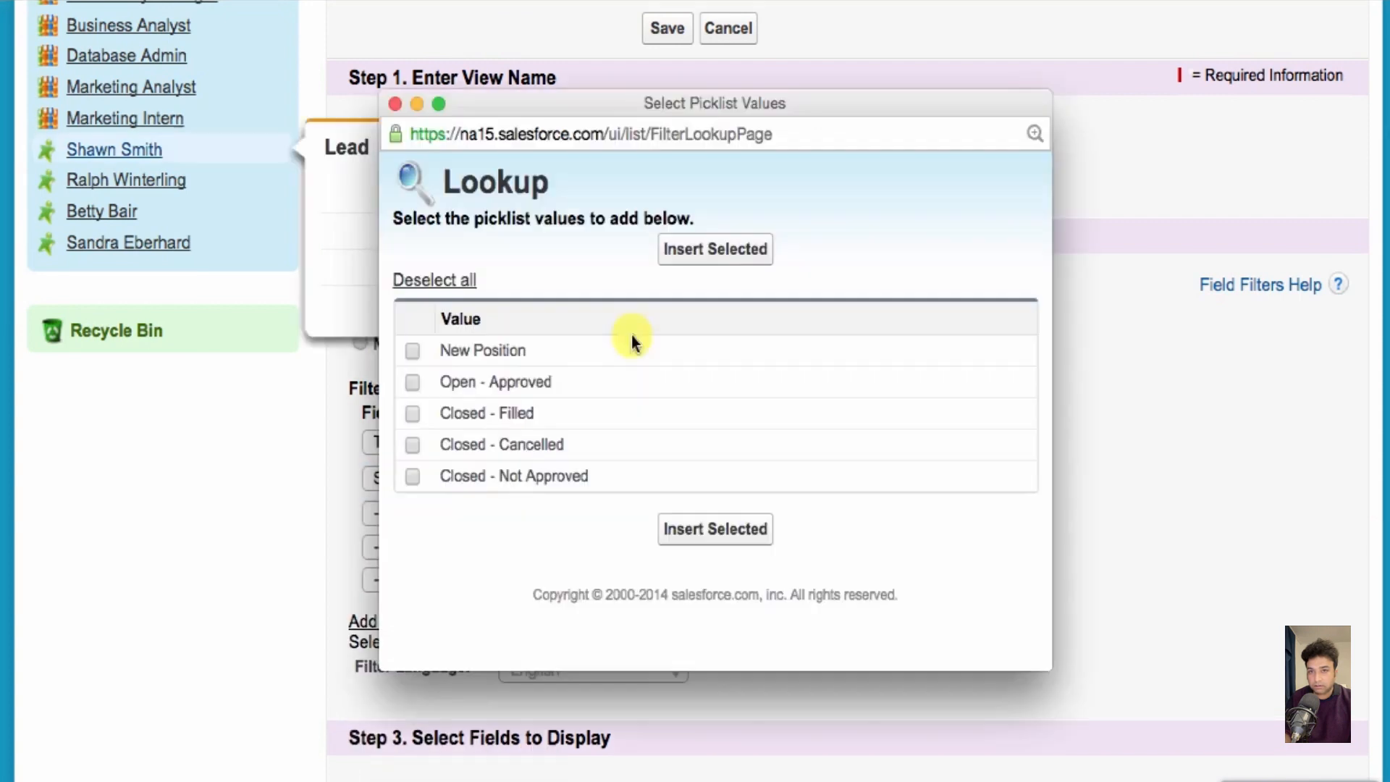
{"action": "left_click", "coordinate": [411, 413]}
{"action": "left_click", "coordinate": [751, 531]}
- Add Functional Area, Min Pay and Max Pay to the view's displayed fields
{"action": "scroll", "coordinate": [747, 524], "scroll_direction": "down", "scroll_amount": 2}
{"action": "scroll", "coordinate": [747, 524], "scroll_direction": "down", "scroll_amount": 5}
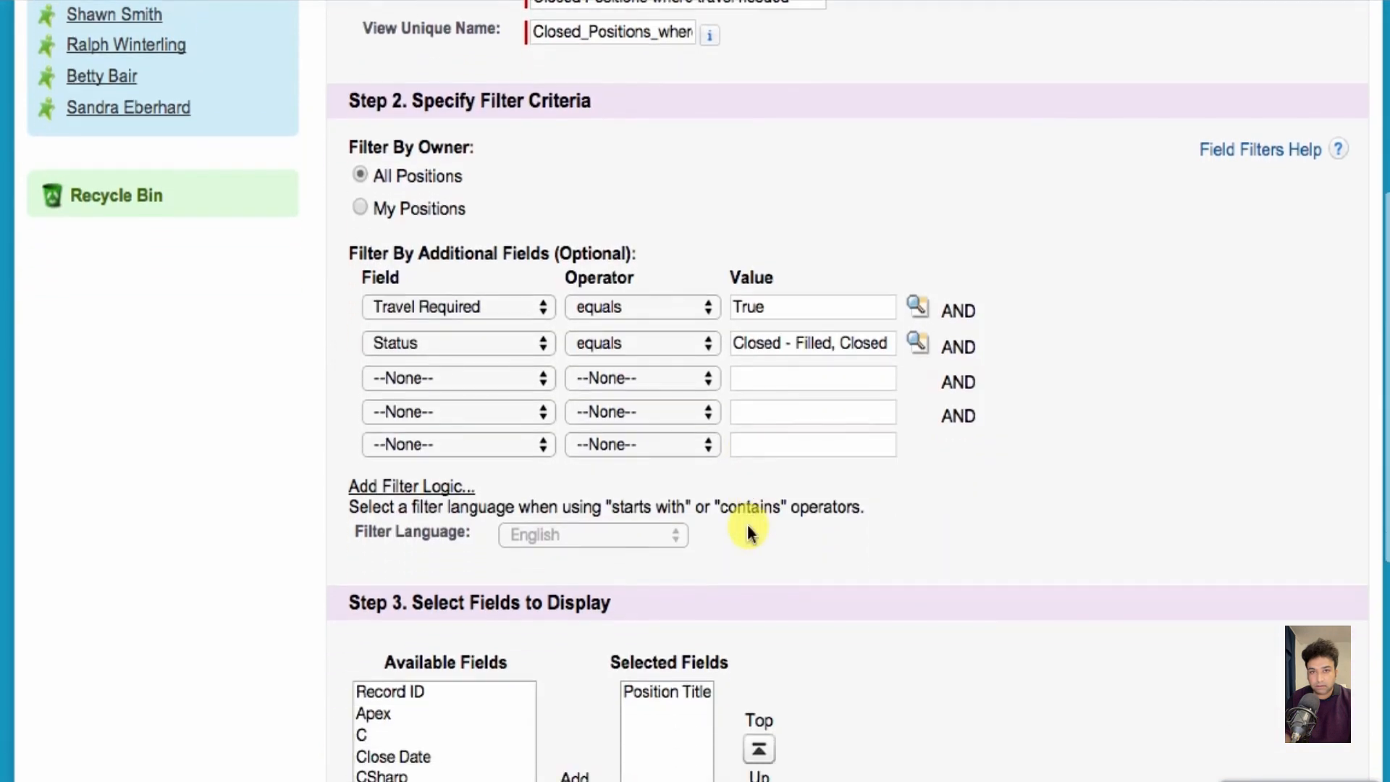
{"action": "scroll", "coordinate": [747, 524], "scroll_direction": "down", "scroll_amount": 7}
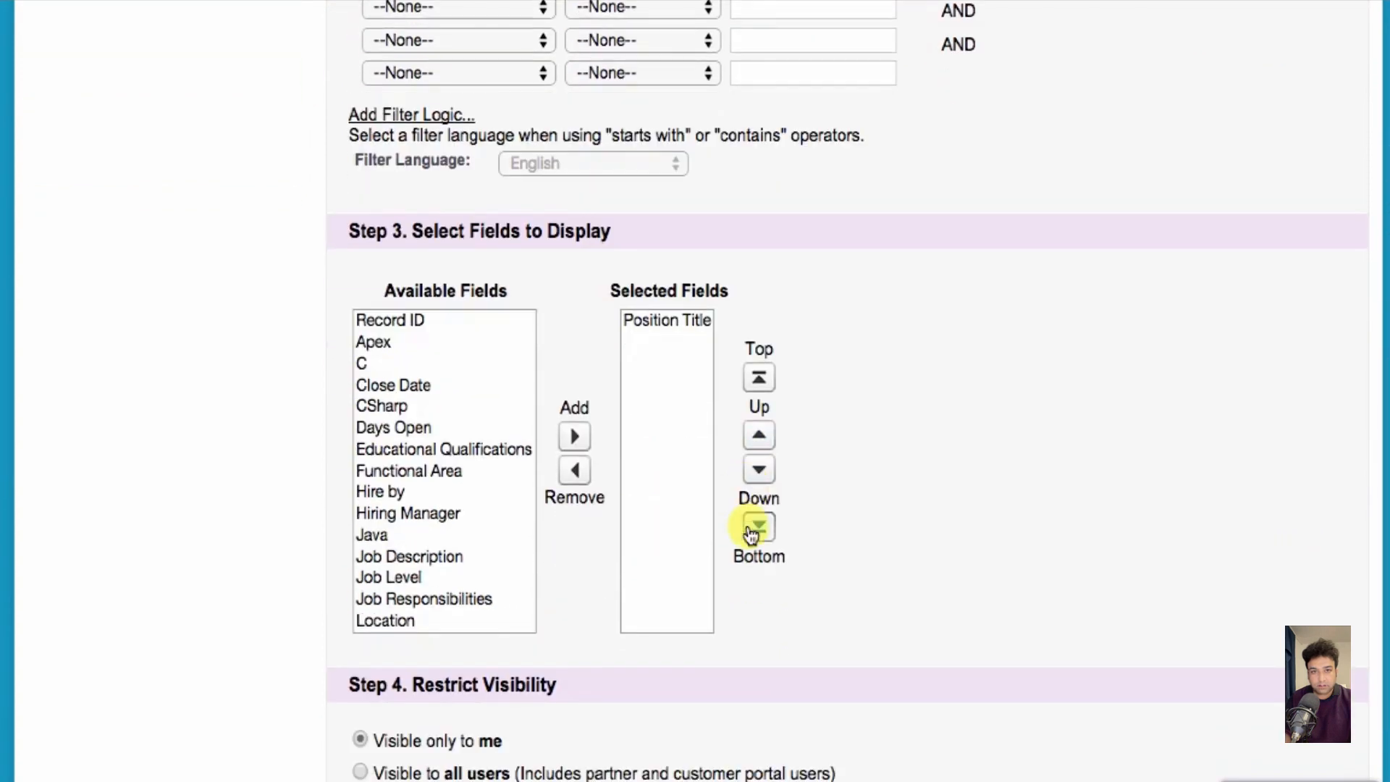
{"action": "left_click", "coordinate": [409, 470]}
{"action": "left_click", "coordinate": [575, 436]}
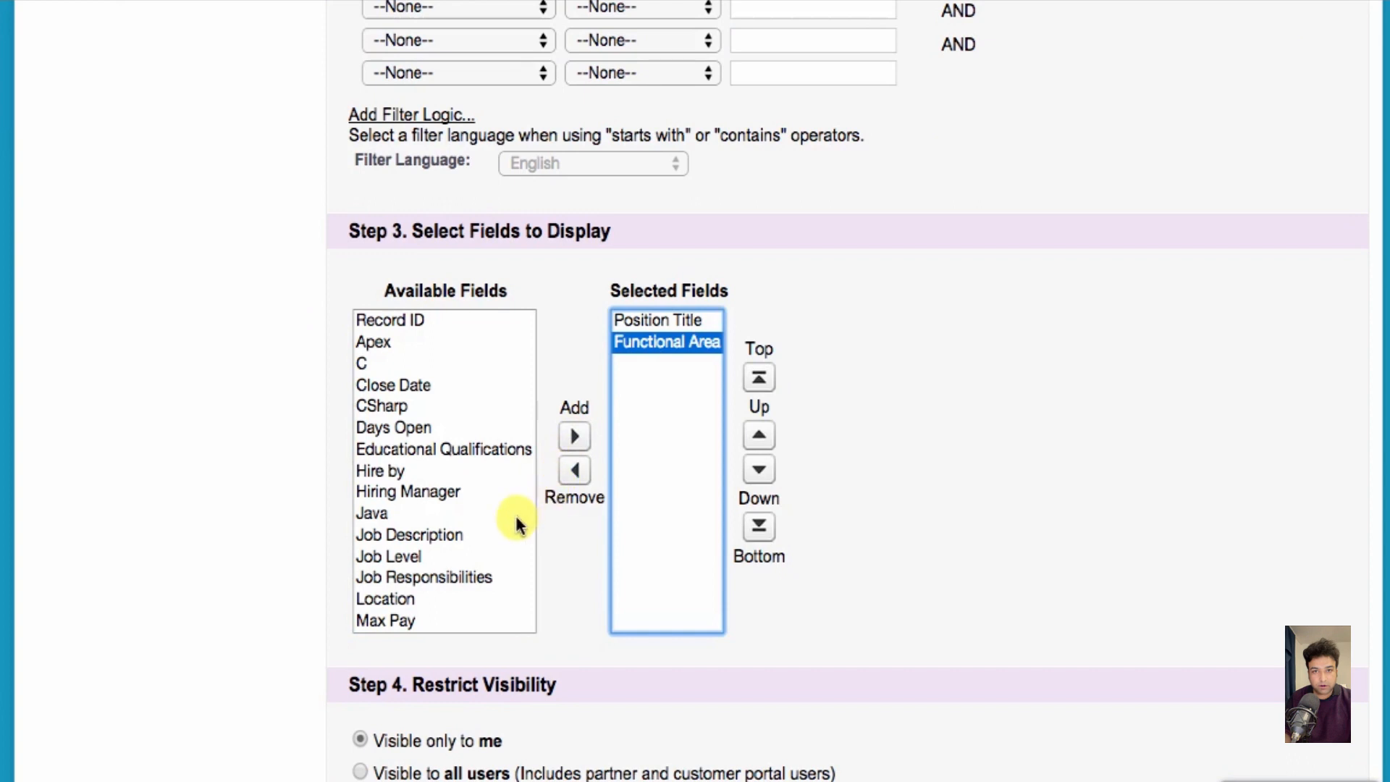
{"action": "scroll", "coordinate": [515, 518], "scroll_direction": "down", "scroll_amount": 3}
{"action": "left_click", "coordinate": [405, 583]}
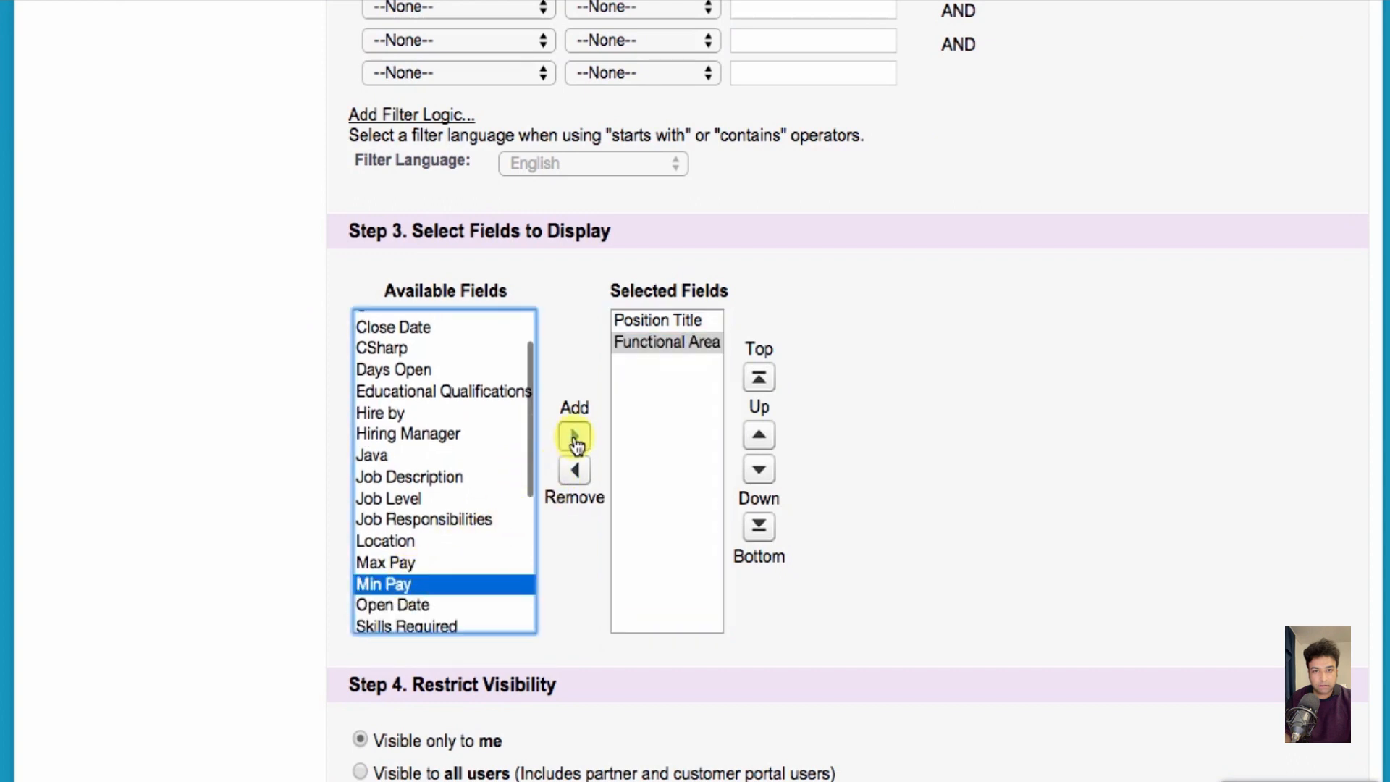
{"action": "left_click", "coordinate": [575, 436]}
{"action": "left_click", "coordinate": [417, 562]}
{"action": "left_click", "coordinate": [575, 436]}
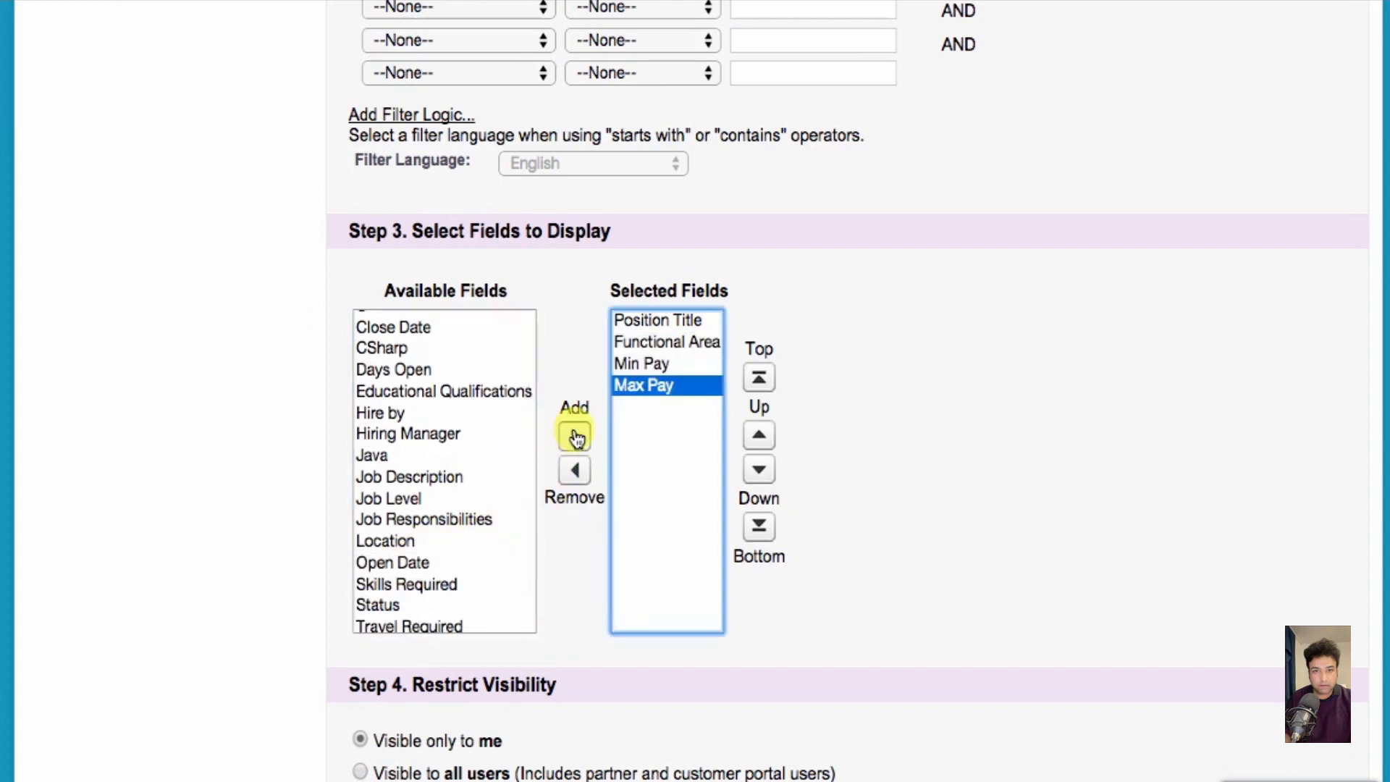
- Add Status and Travel Required to the displayed fields, placing Travel Required directly after Functional Area
{"action": "scroll", "coordinate": [505, 467], "scroll_direction": "down", "scroll_amount": 2}
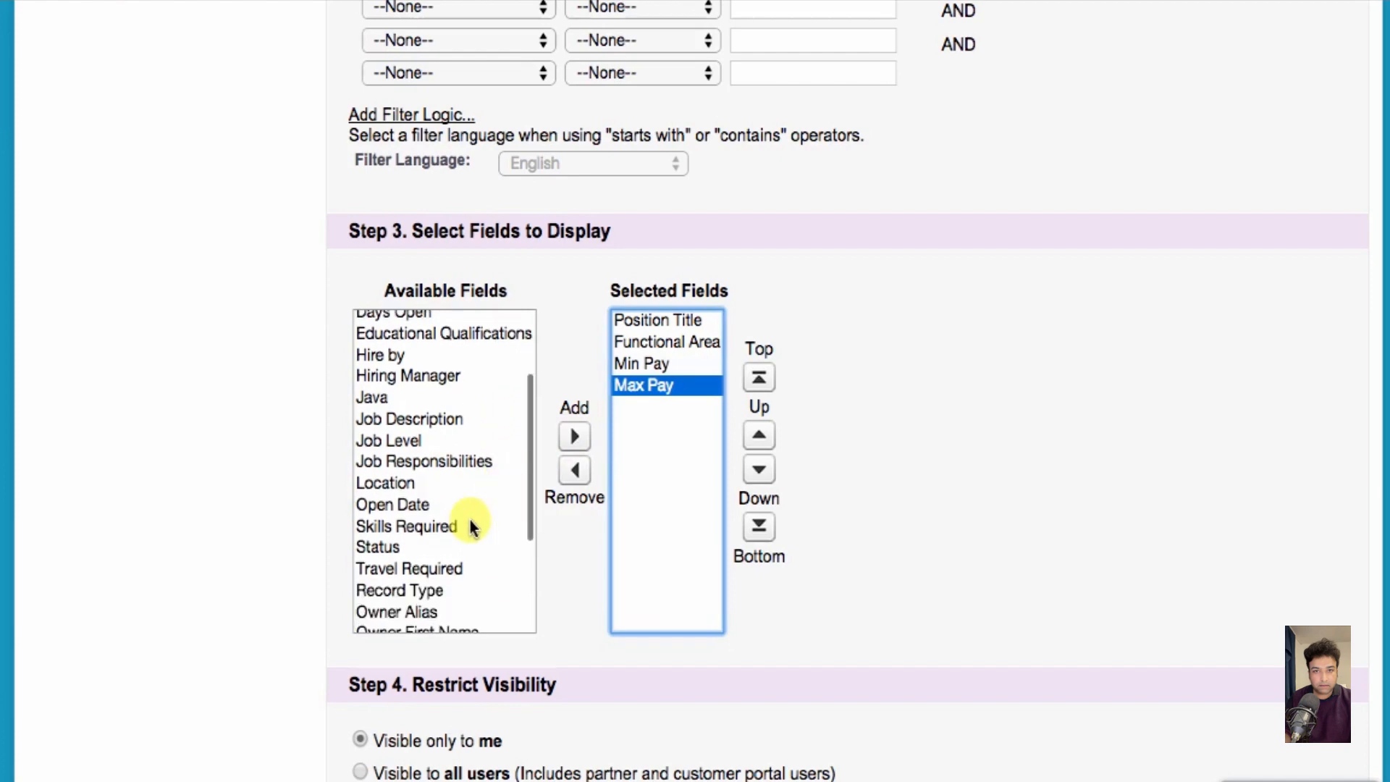
{"action": "left_click", "coordinate": [452, 545]}
{"action": "left_click", "coordinate": [575, 437]}
{"action": "left_click", "coordinate": [458, 547]}
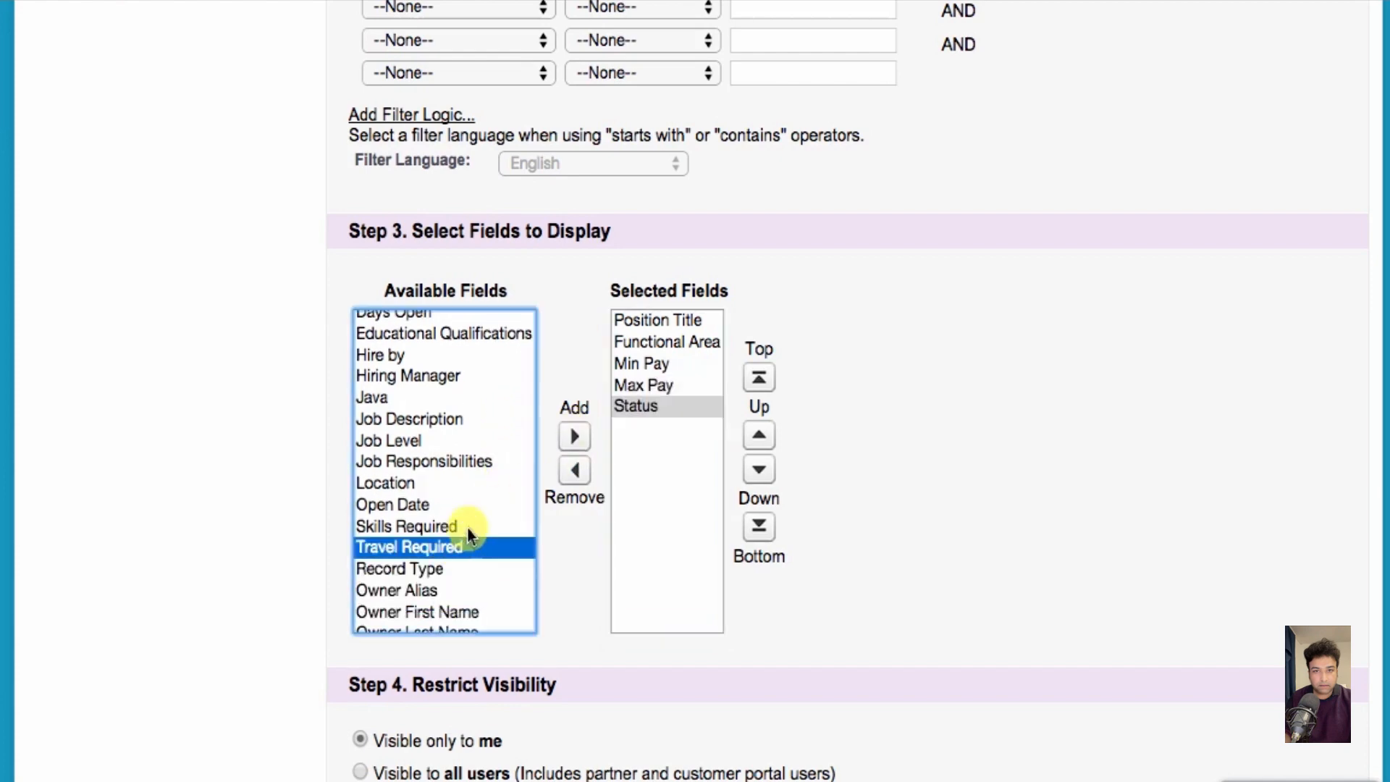
{"action": "left_click", "coordinate": [575, 438]}
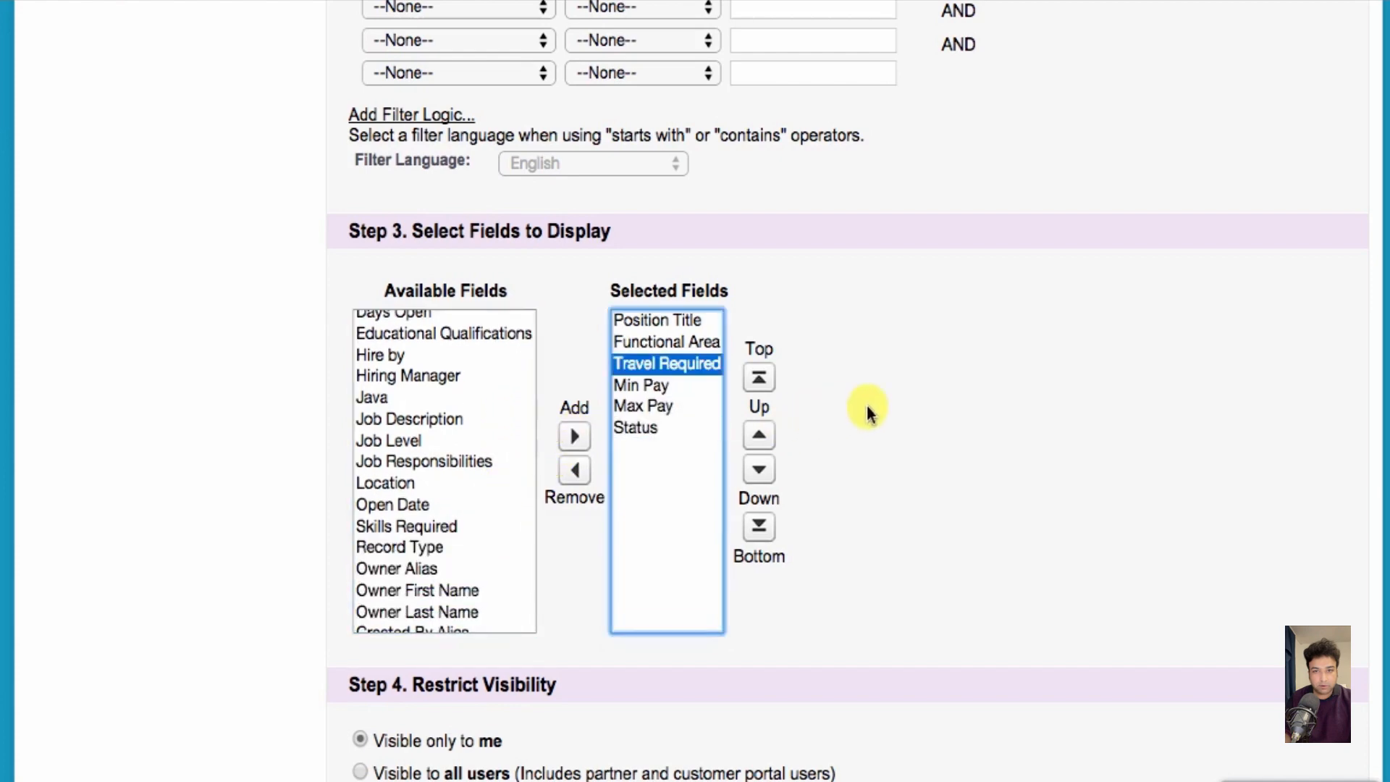
- Make the list view visible to all users and save it
{"action": "scroll", "coordinate": [905, 415], "scroll_direction": "down", "scroll_amount": 1}
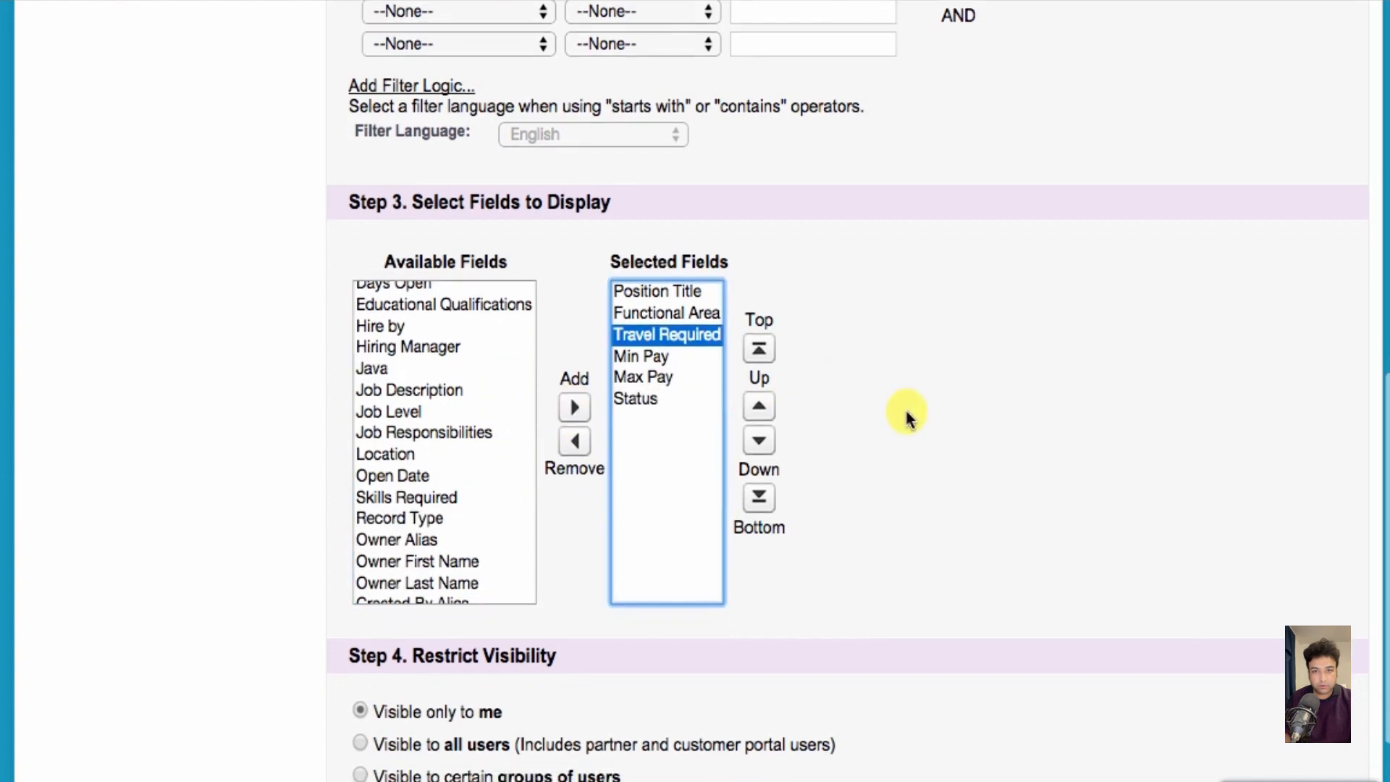
{"action": "scroll", "coordinate": [907, 418], "scroll_direction": "down", "scroll_amount": 1}
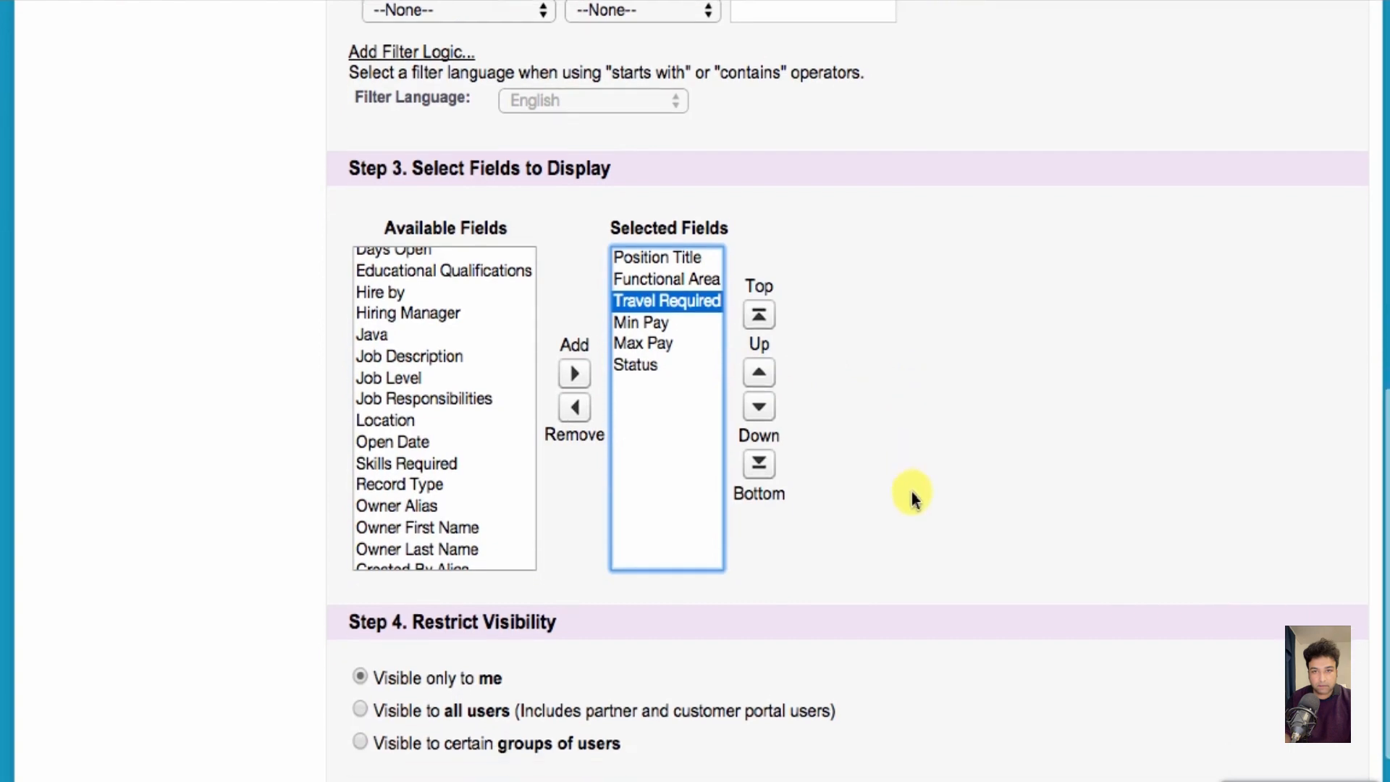
{"action": "left_click", "coordinate": [360, 739]}
{"action": "scroll", "coordinate": [1170, 506], "scroll_direction": "down", "scroll_amount": 2}
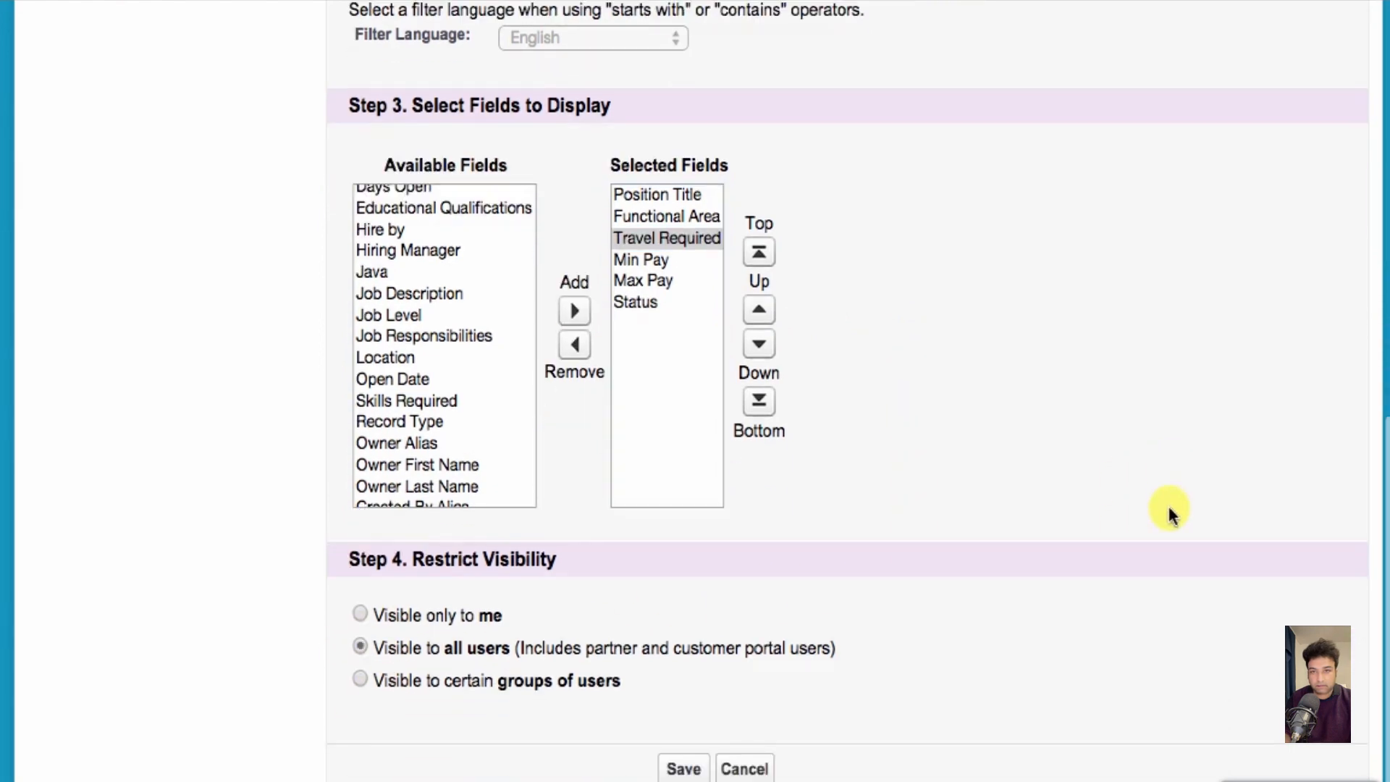
{"action": "left_click", "coordinate": [693, 770]}
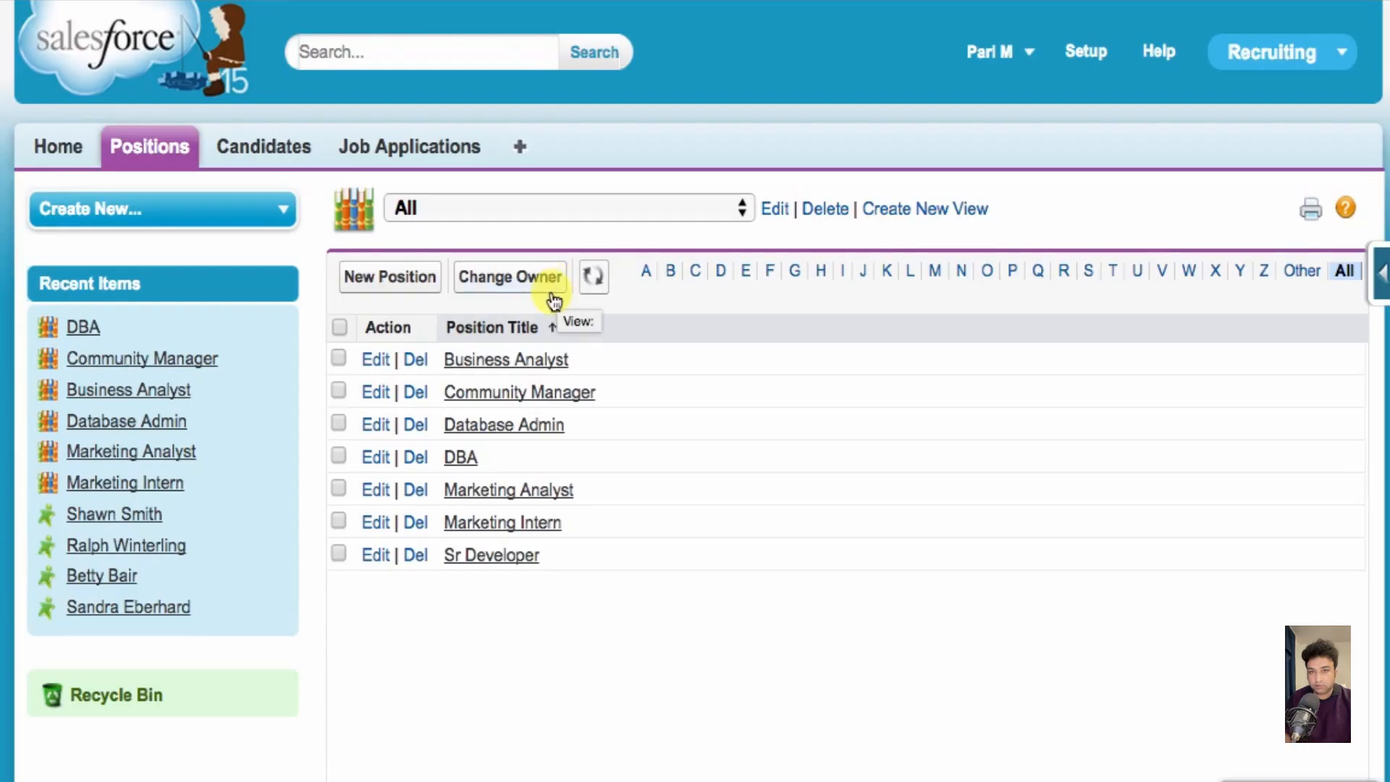
- Switch the Positions list to the "Closed Positions where travel needed" view
{"action": "left_click", "coordinate": [741, 208]}
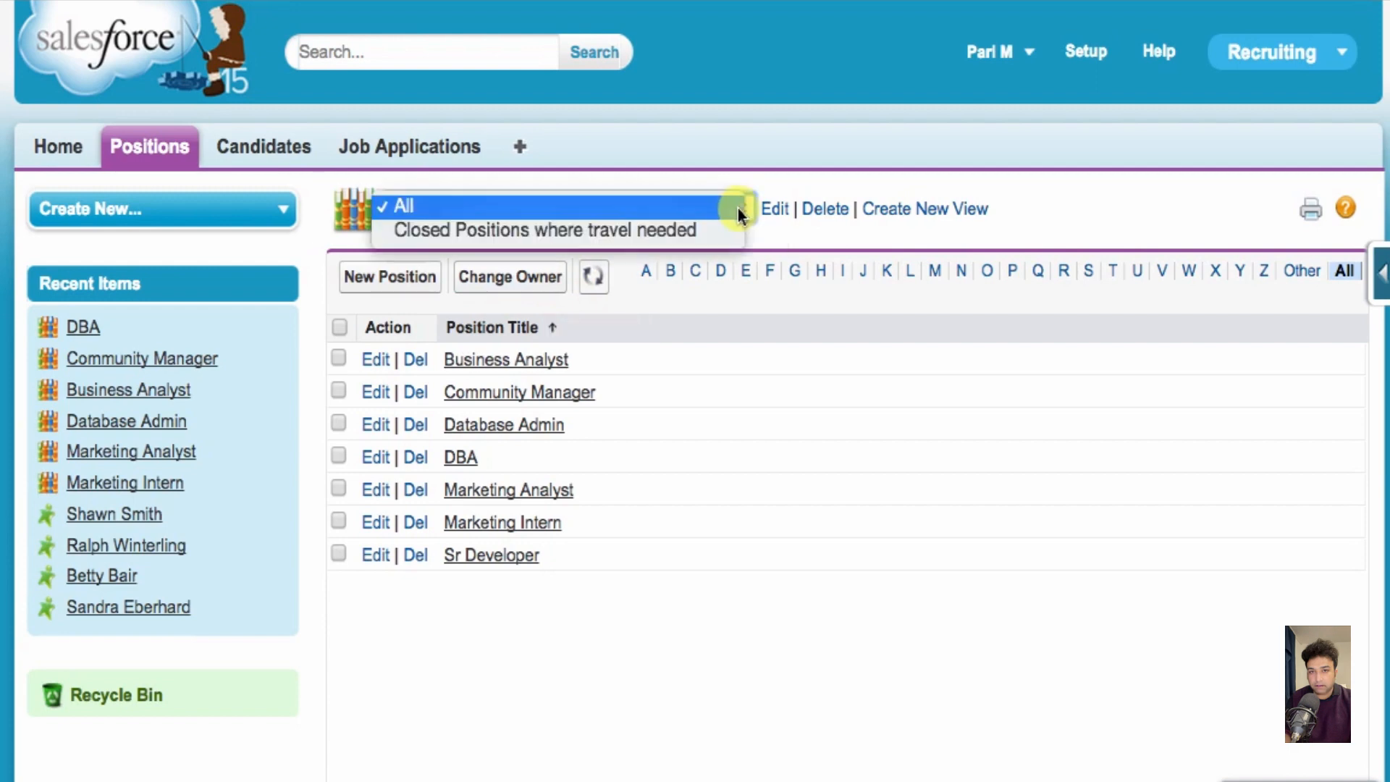
{"action": "left_click", "coordinate": [703, 229]}
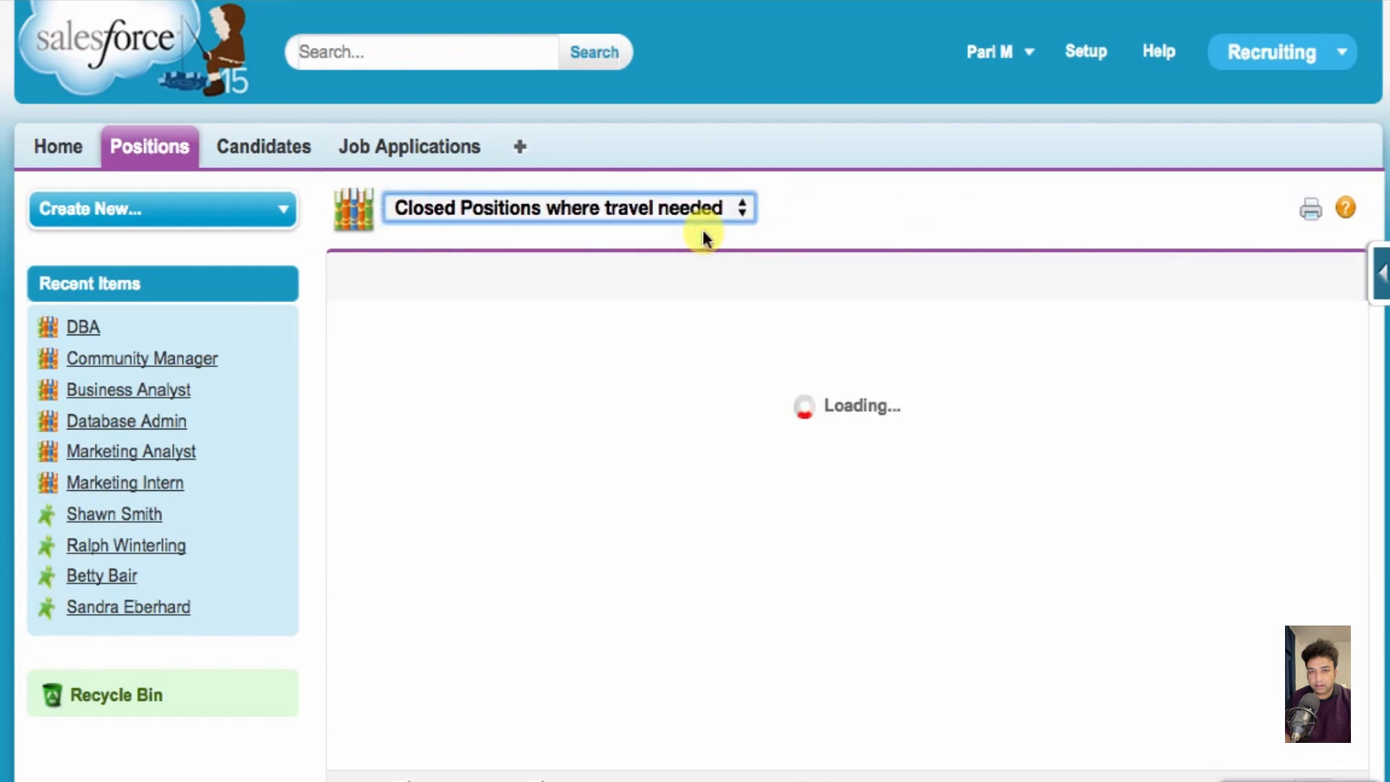